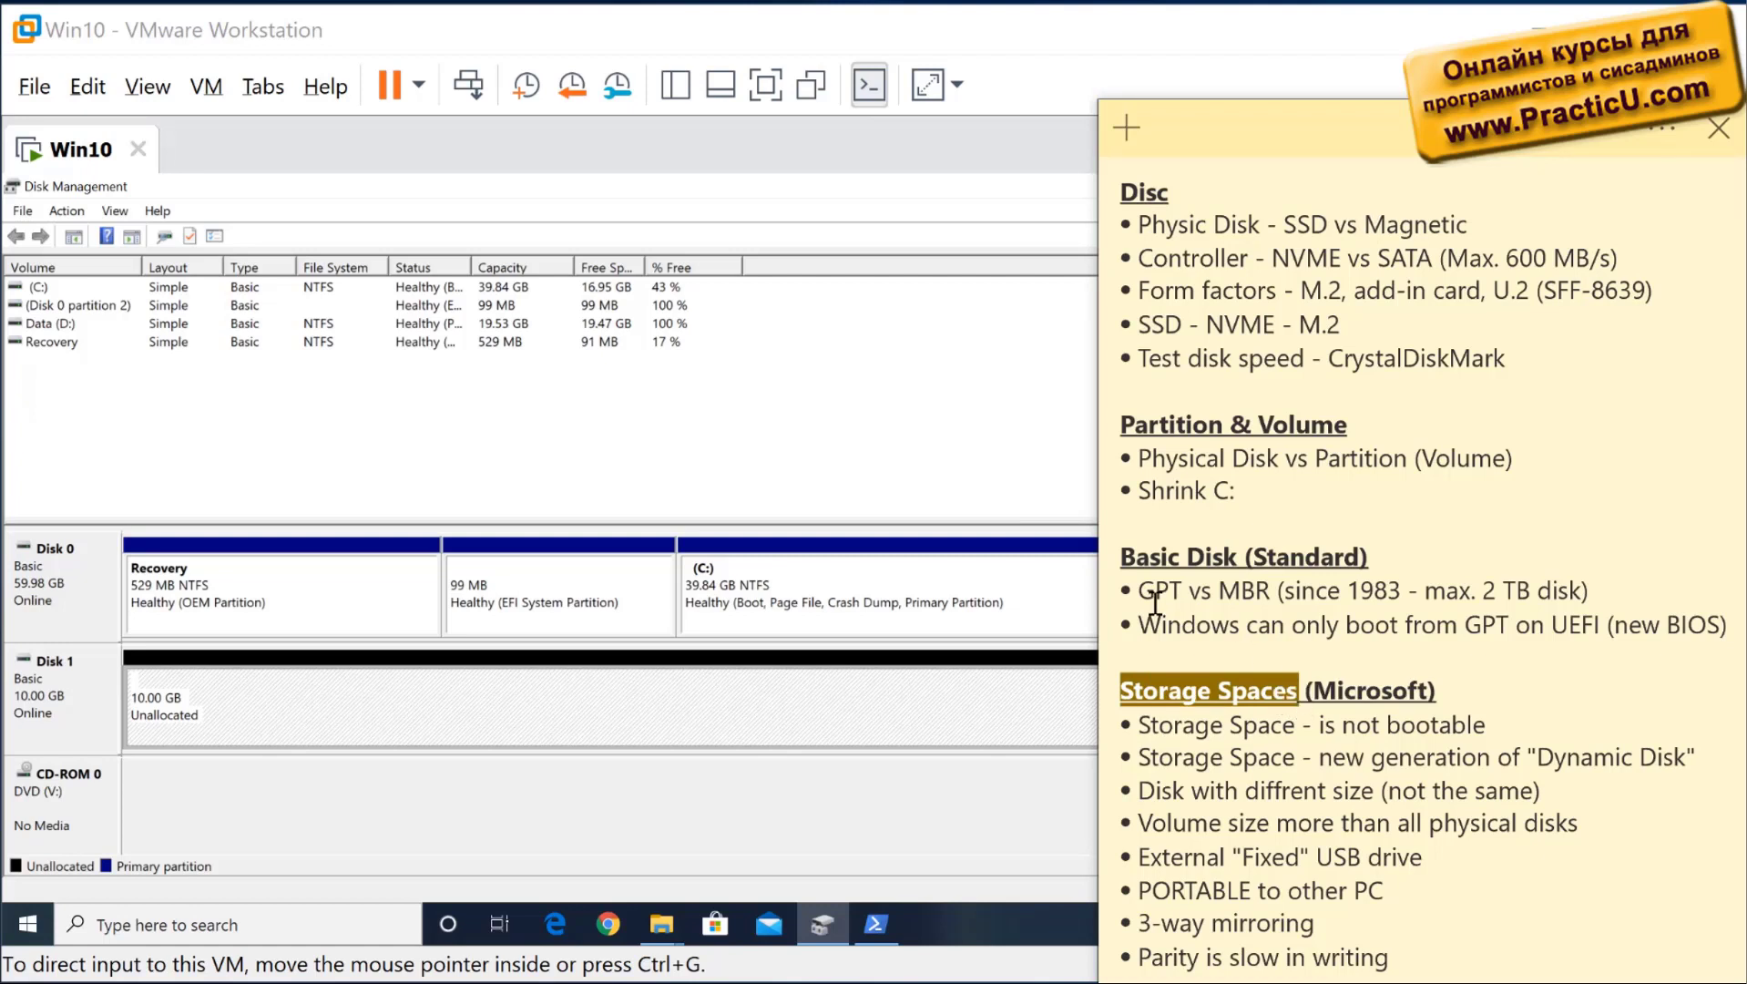
- Highlight "GPT vs MBR" in the notes and bring up the conversion options for Disk 1
left_click_drag(1139, 590, 1269, 598)
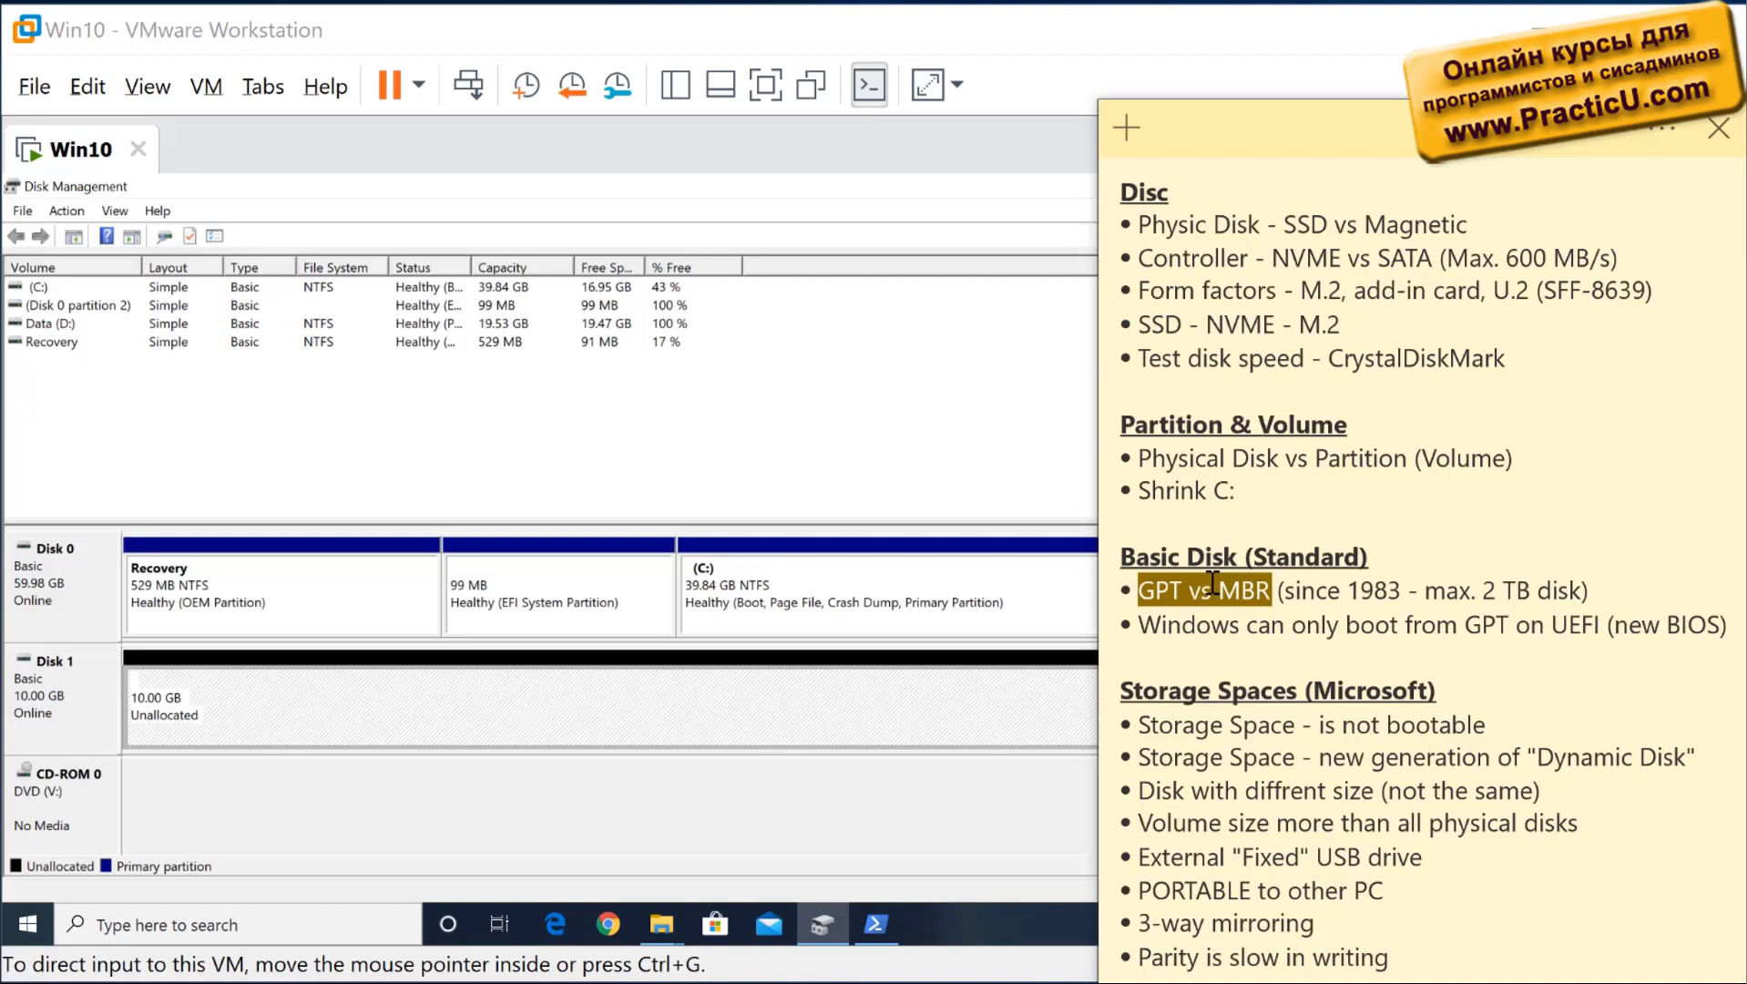
left_click(101, 666)
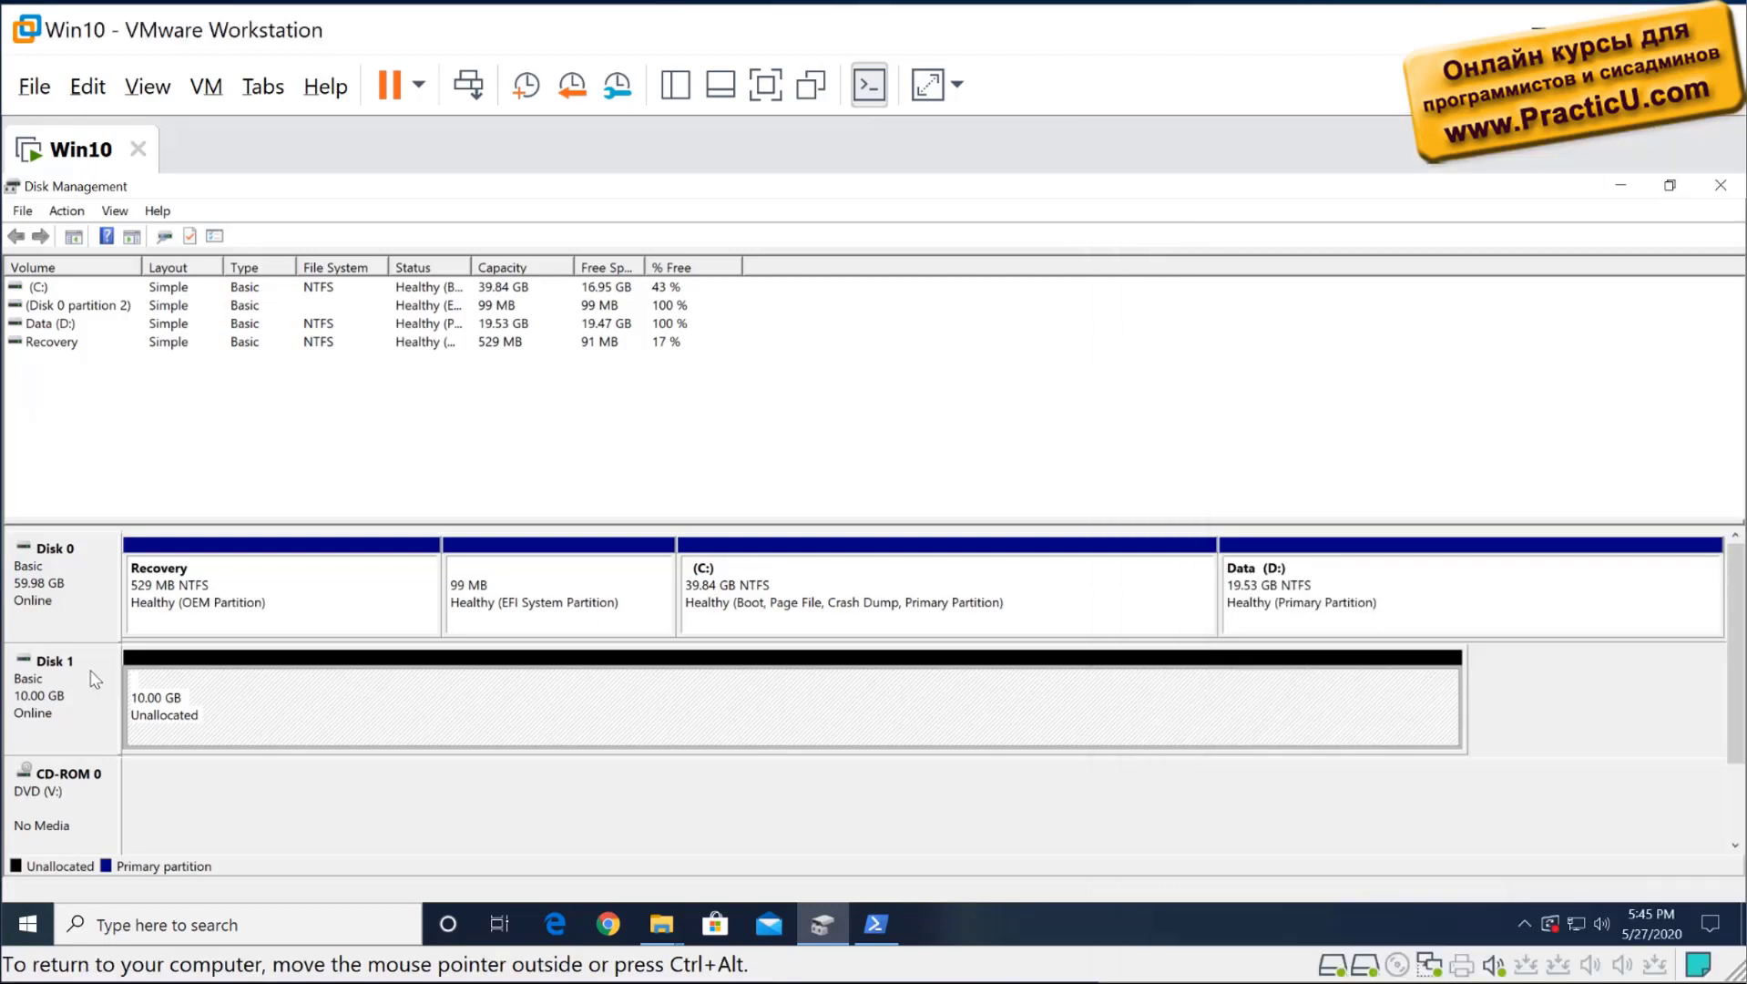
right_click(100, 665)
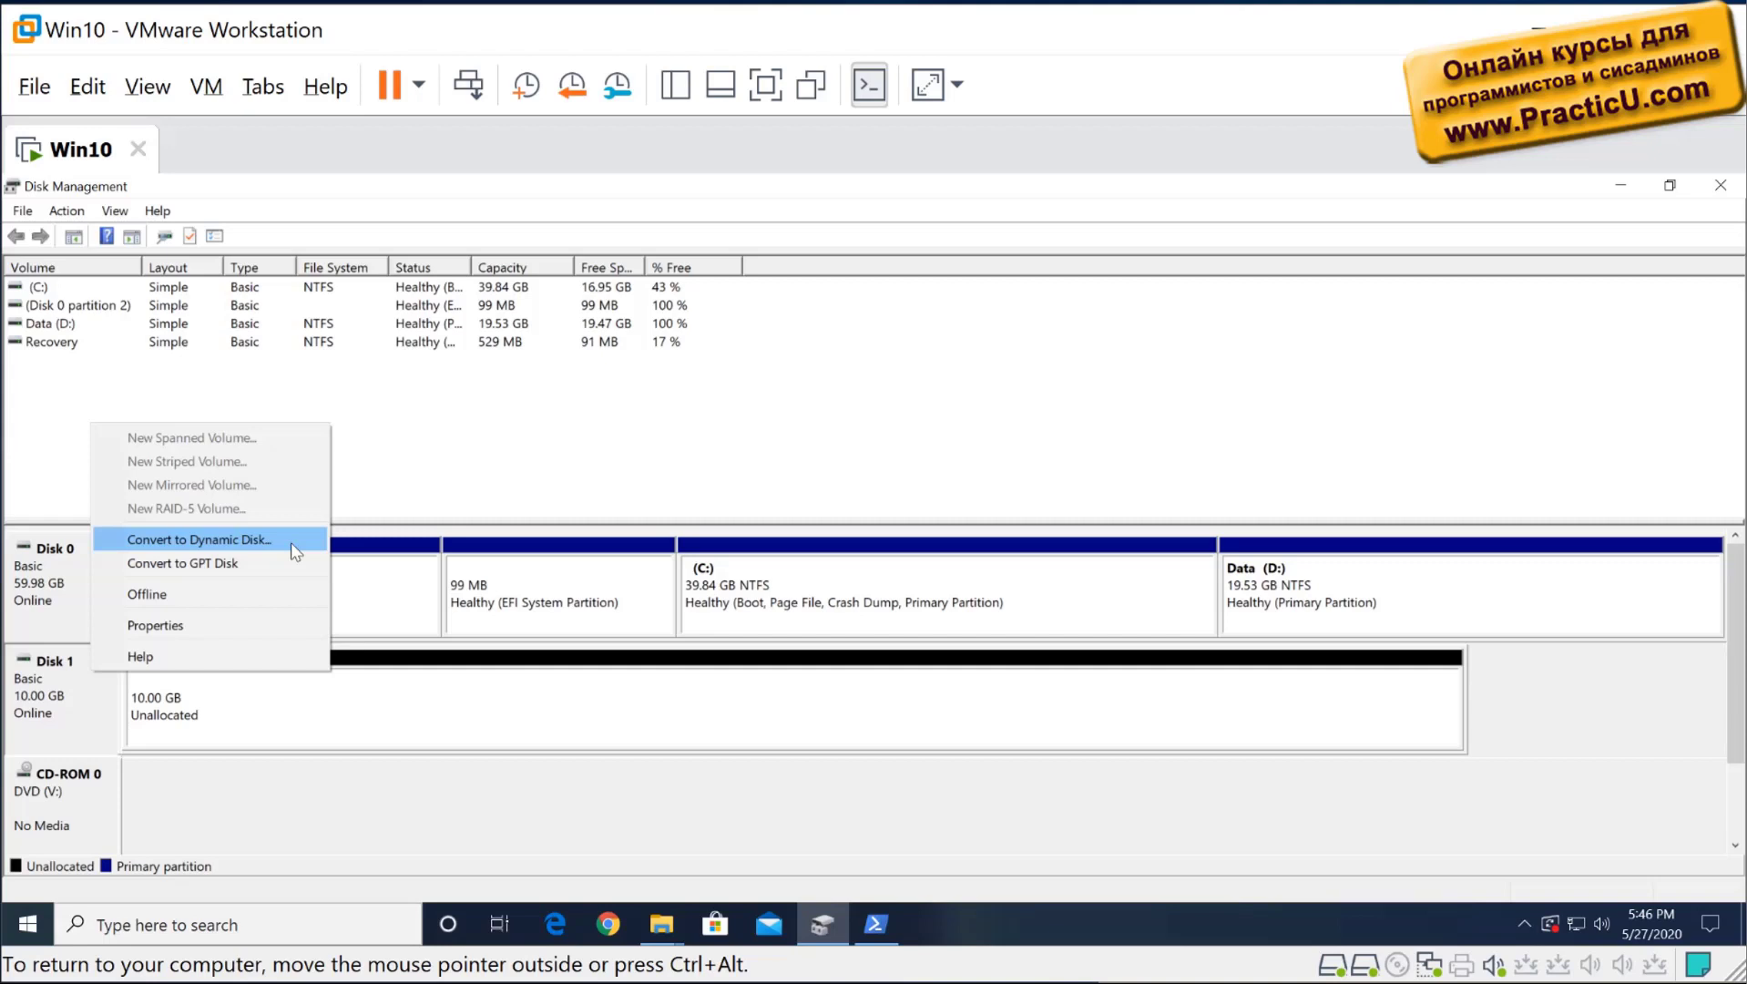
- Correct "Storage Space" to "Storage Spaces" in the first two bullets of the Storage Spaces note, and highlight the first bullet
left_click(1448, 981)
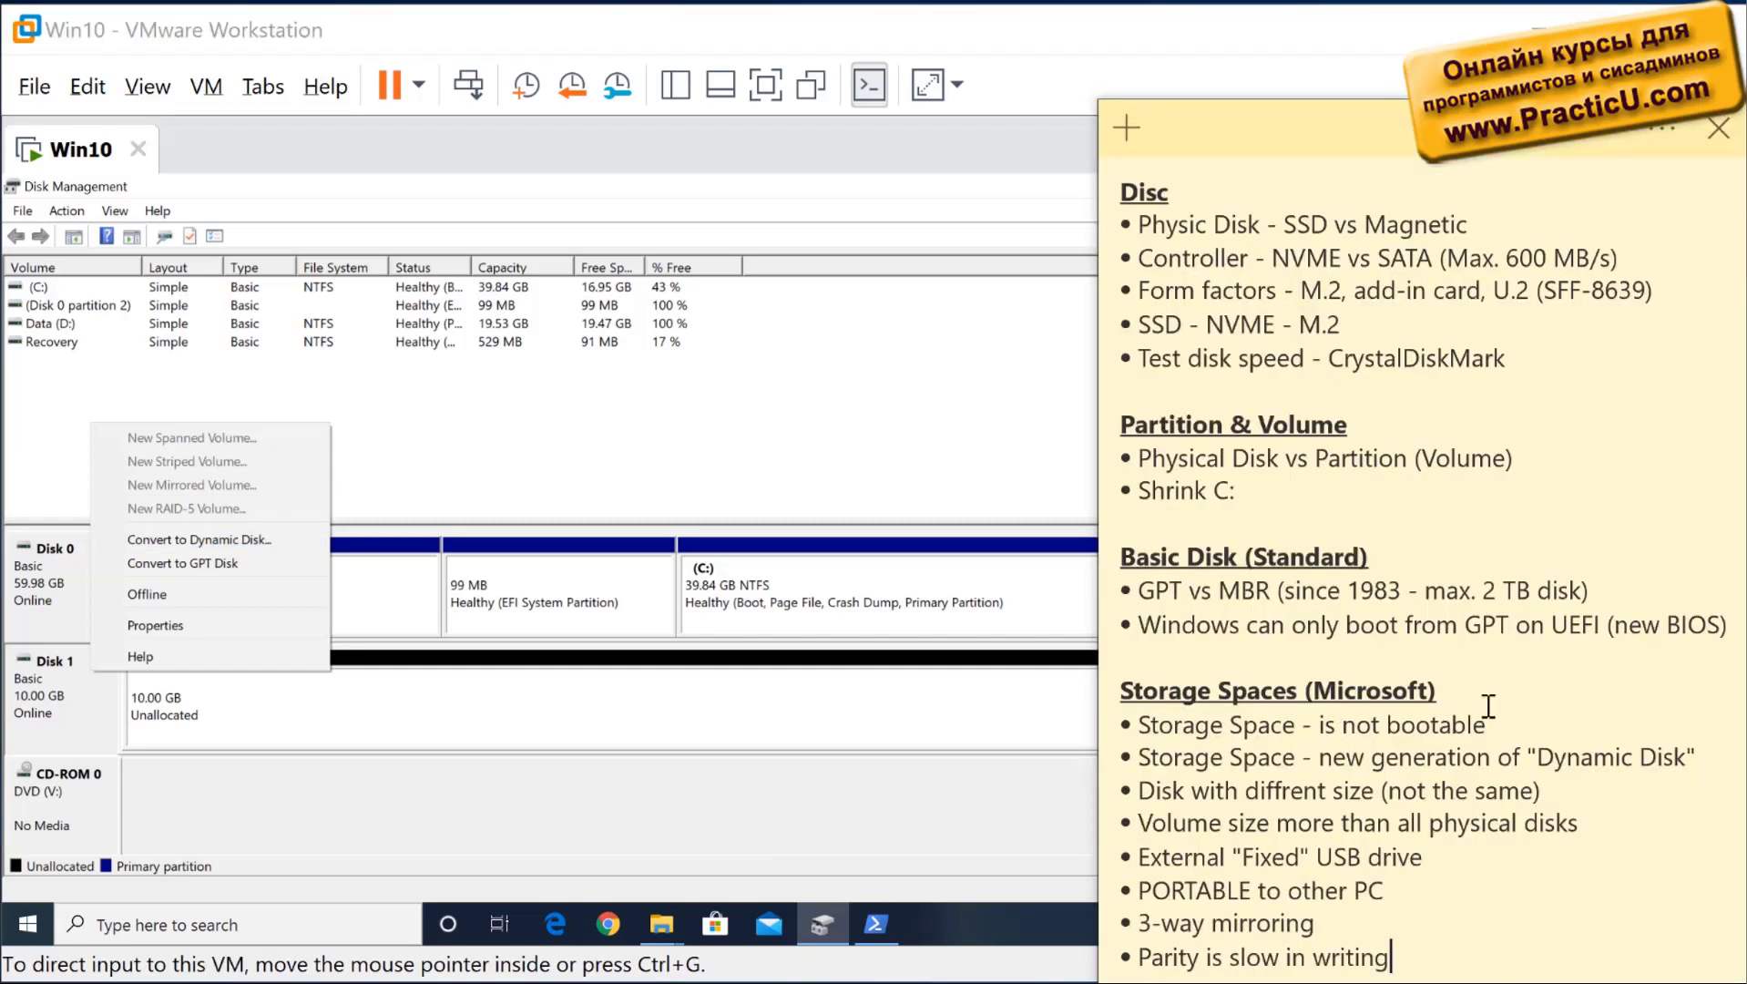
left_click_drag(1488, 724, 1322, 709)
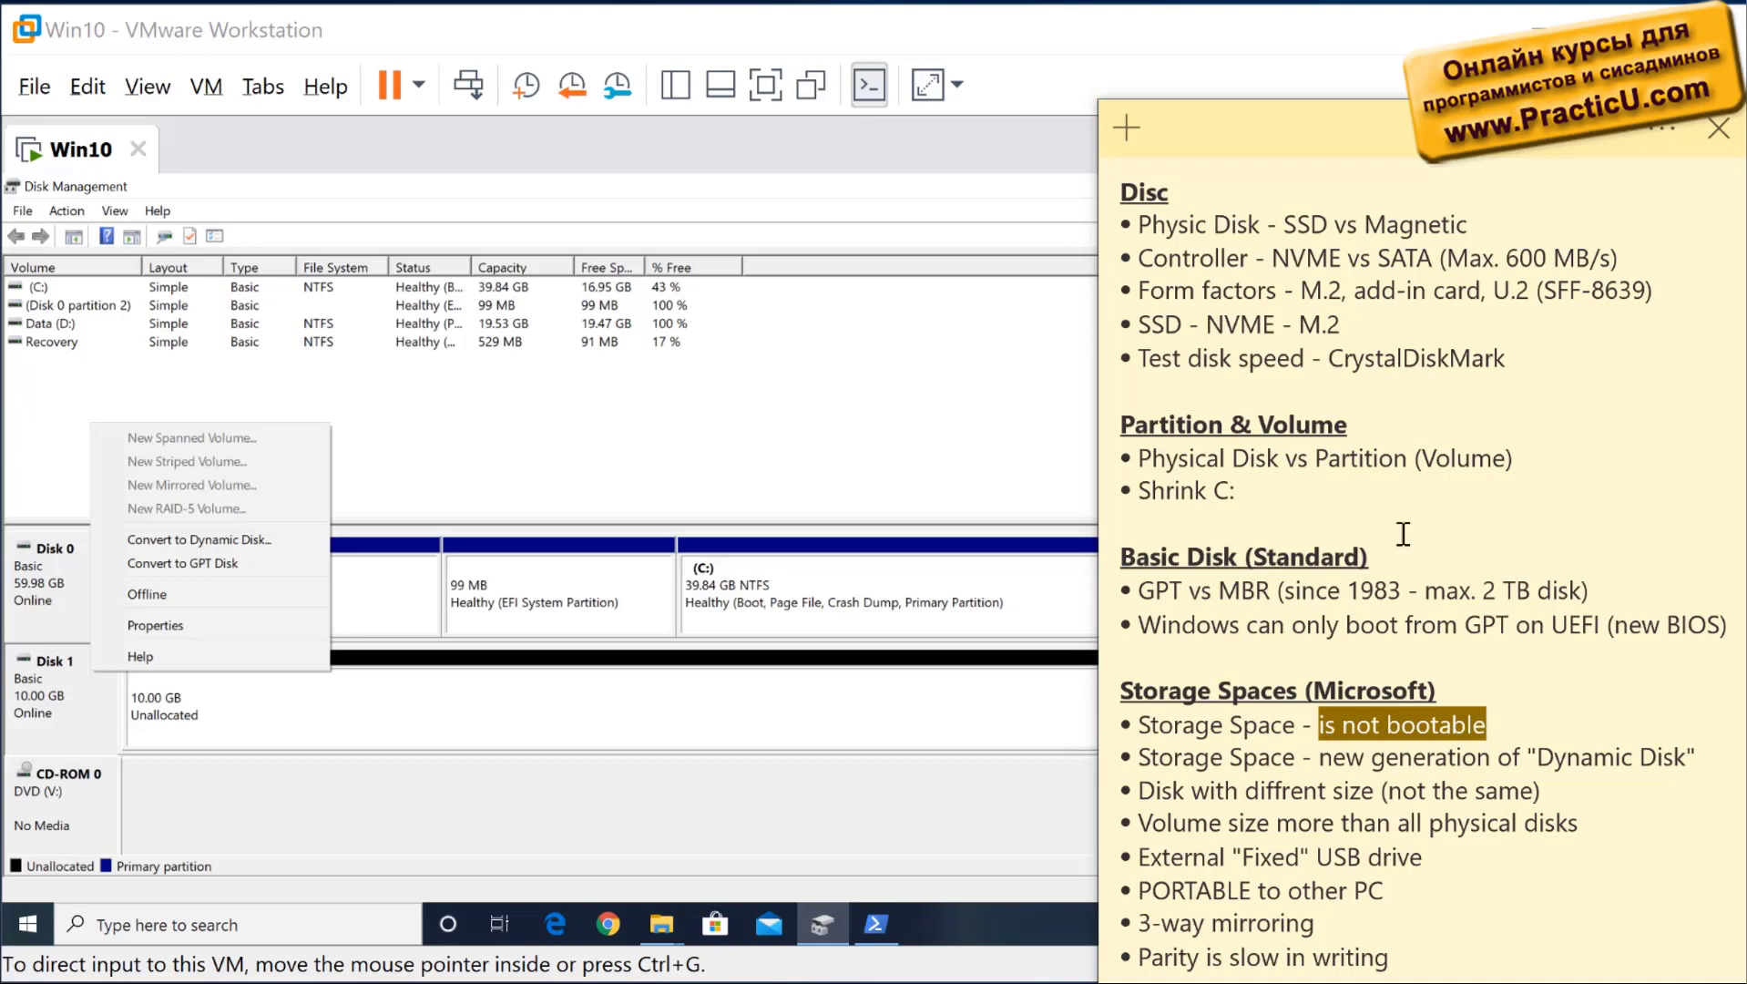
left_click(1305, 724)
key("Left")
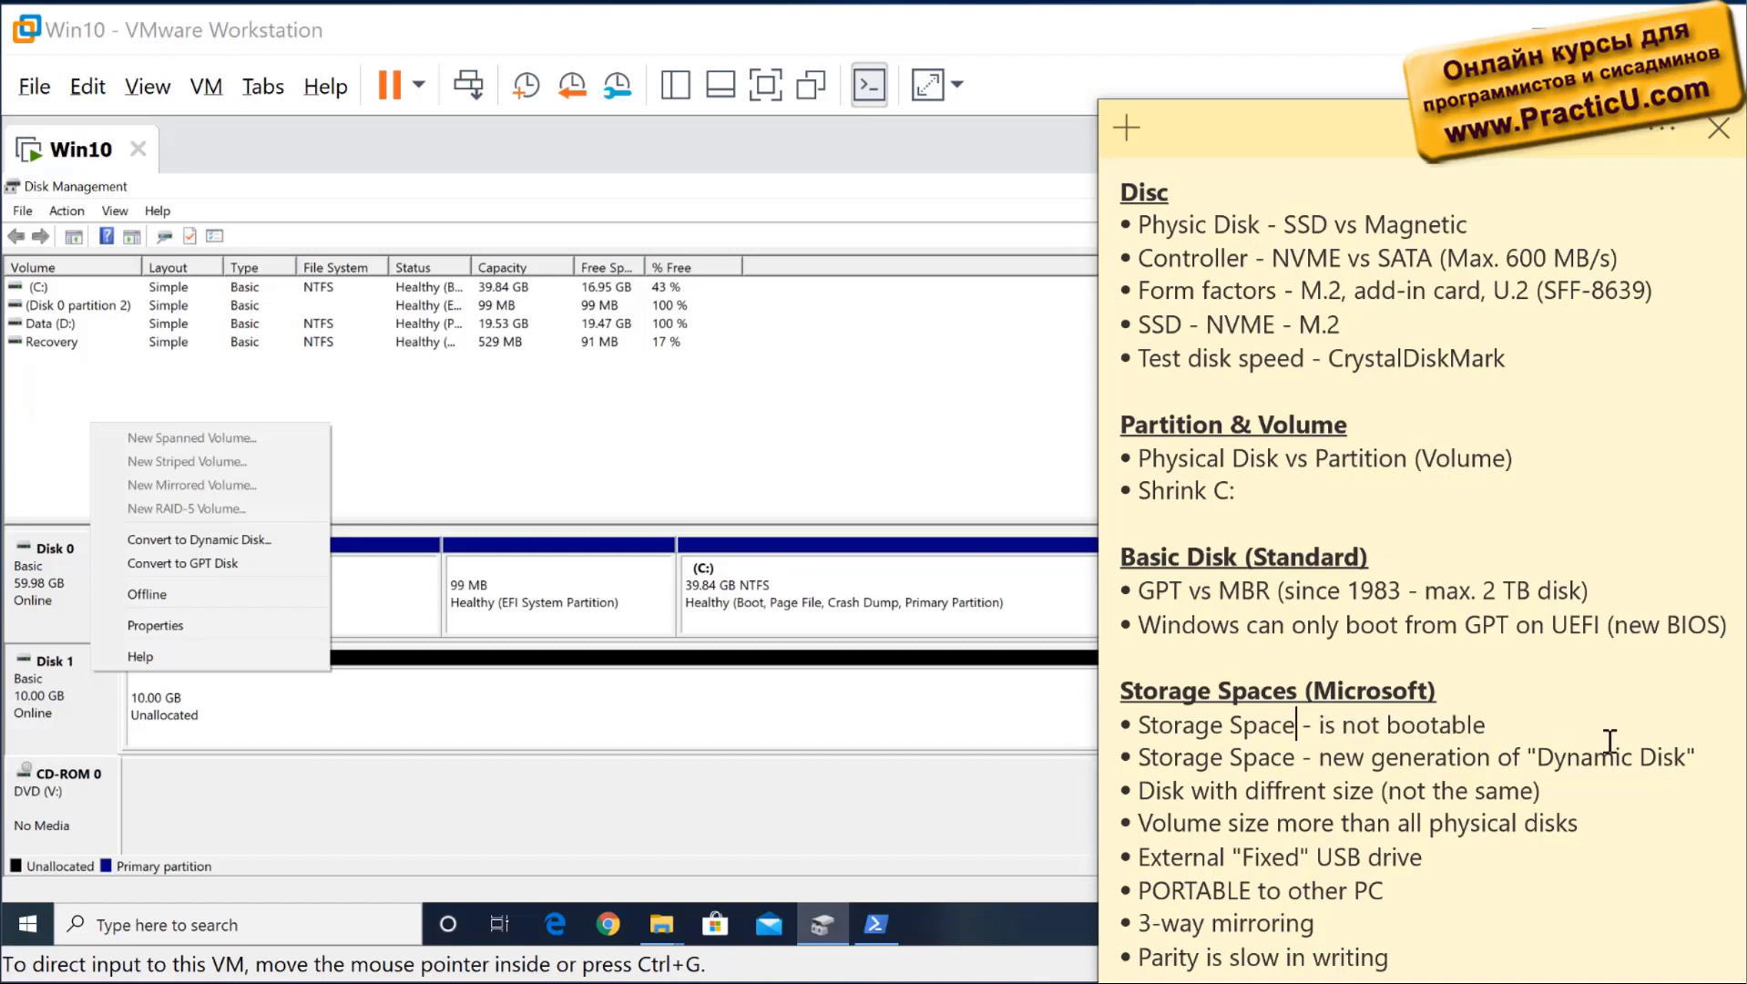
type("s")
key("Down")
type("s")
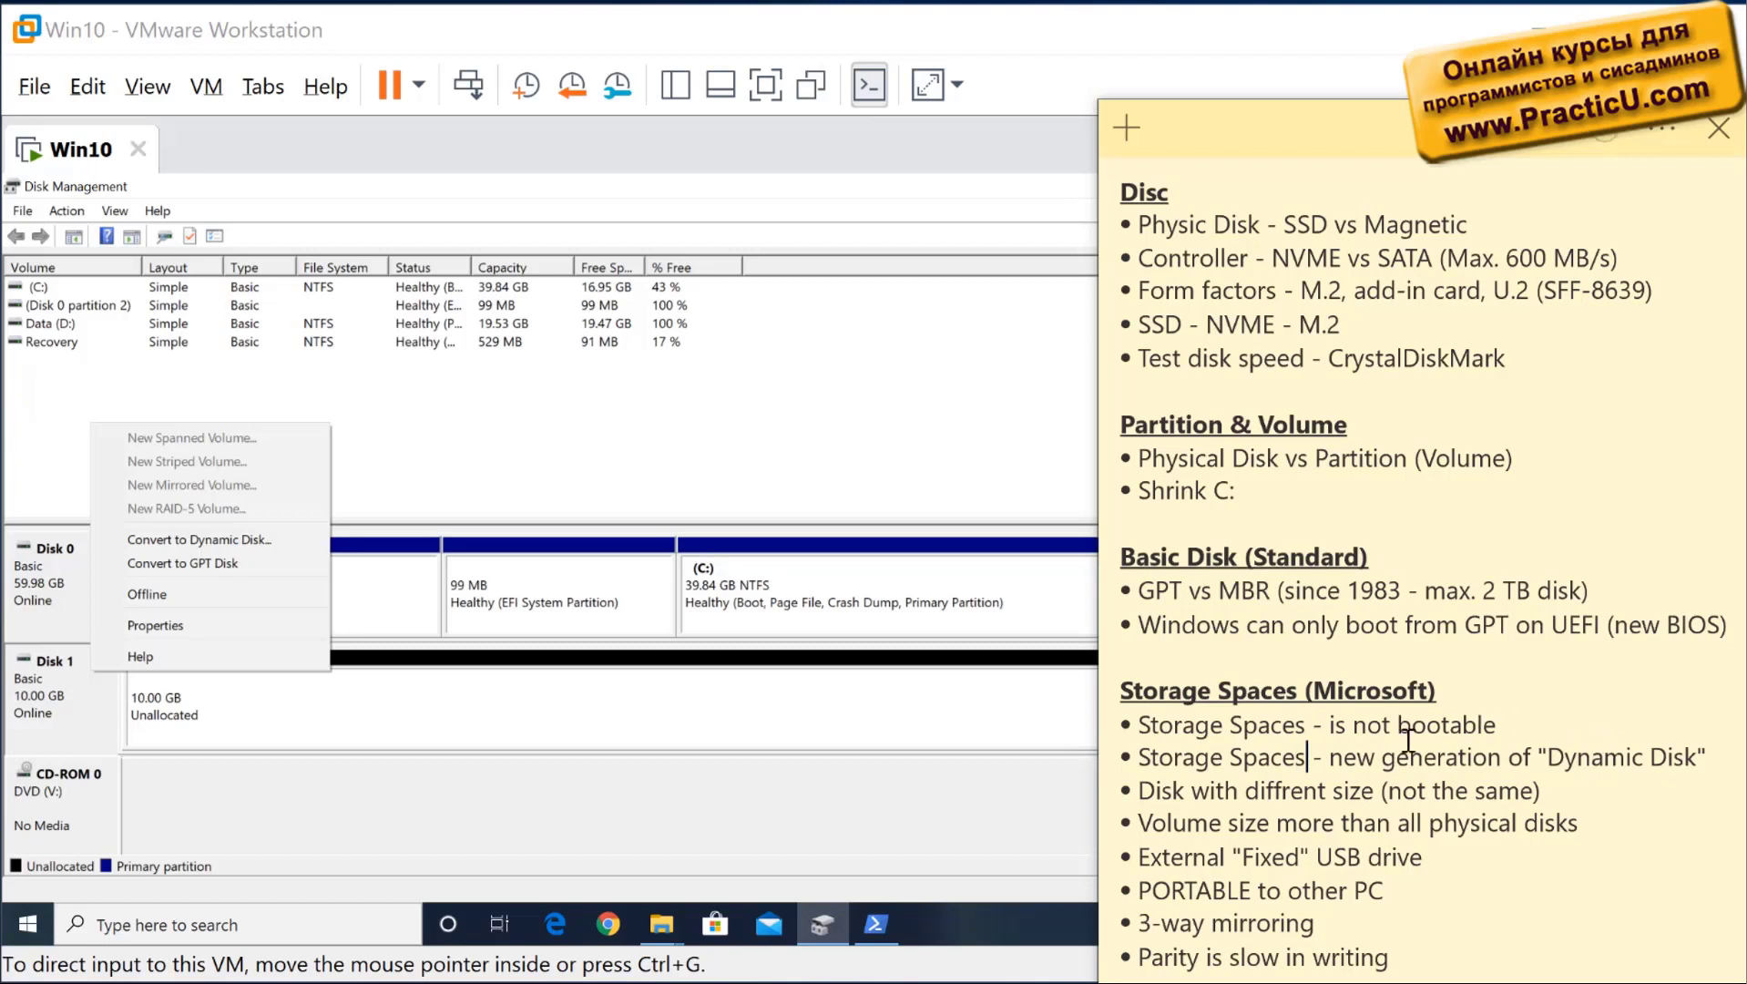
left_click_drag(1526, 727, 1110, 734)
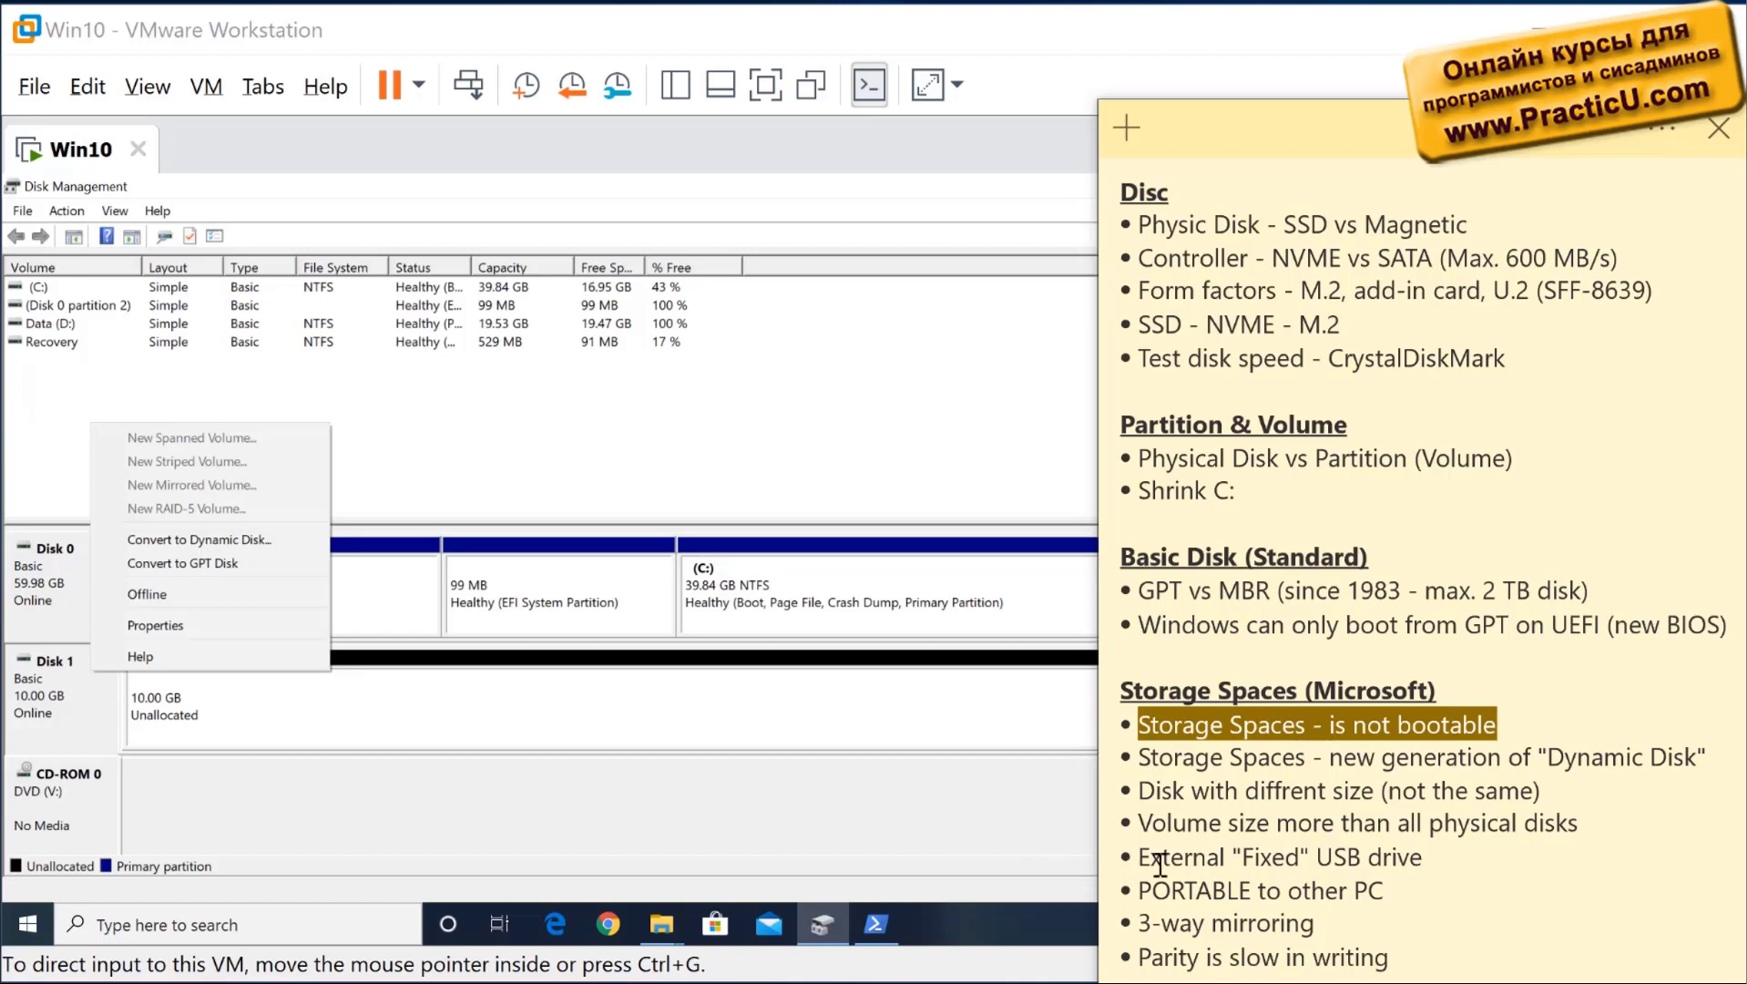
- Minimize Disk Management and close the PowerShell and File Explorer windows to clear the virtual machine's desktop
left_click(648, 401)
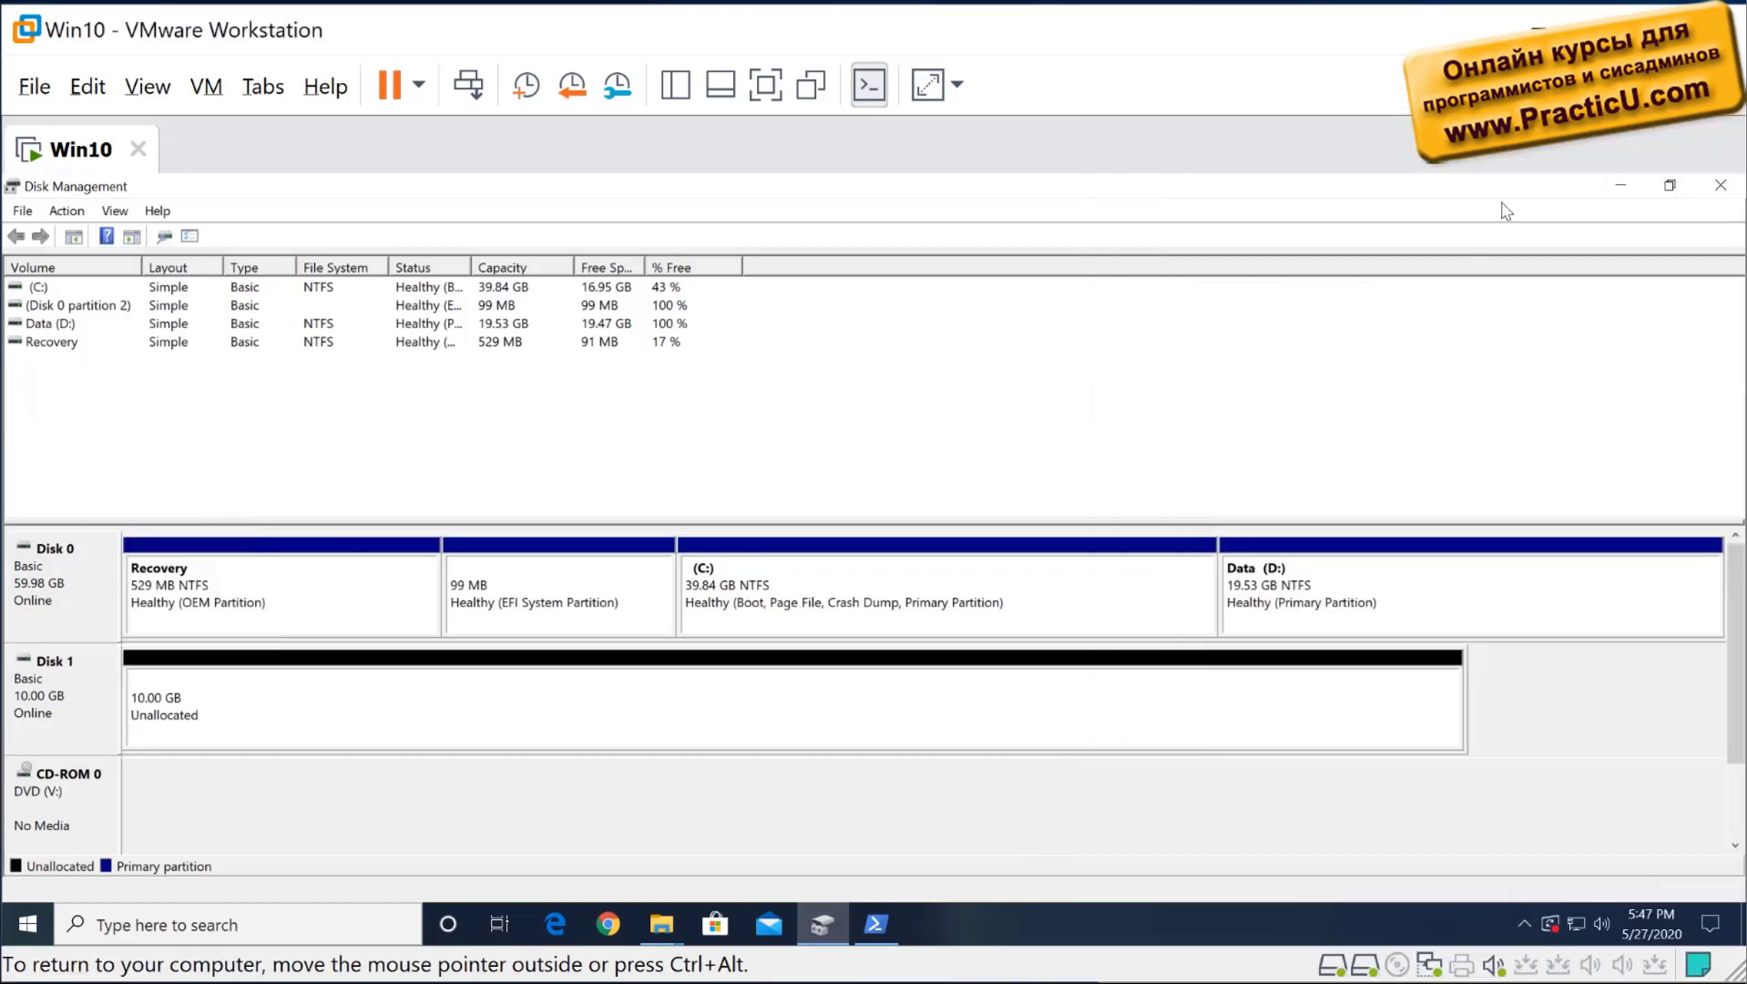
left_click(1621, 185)
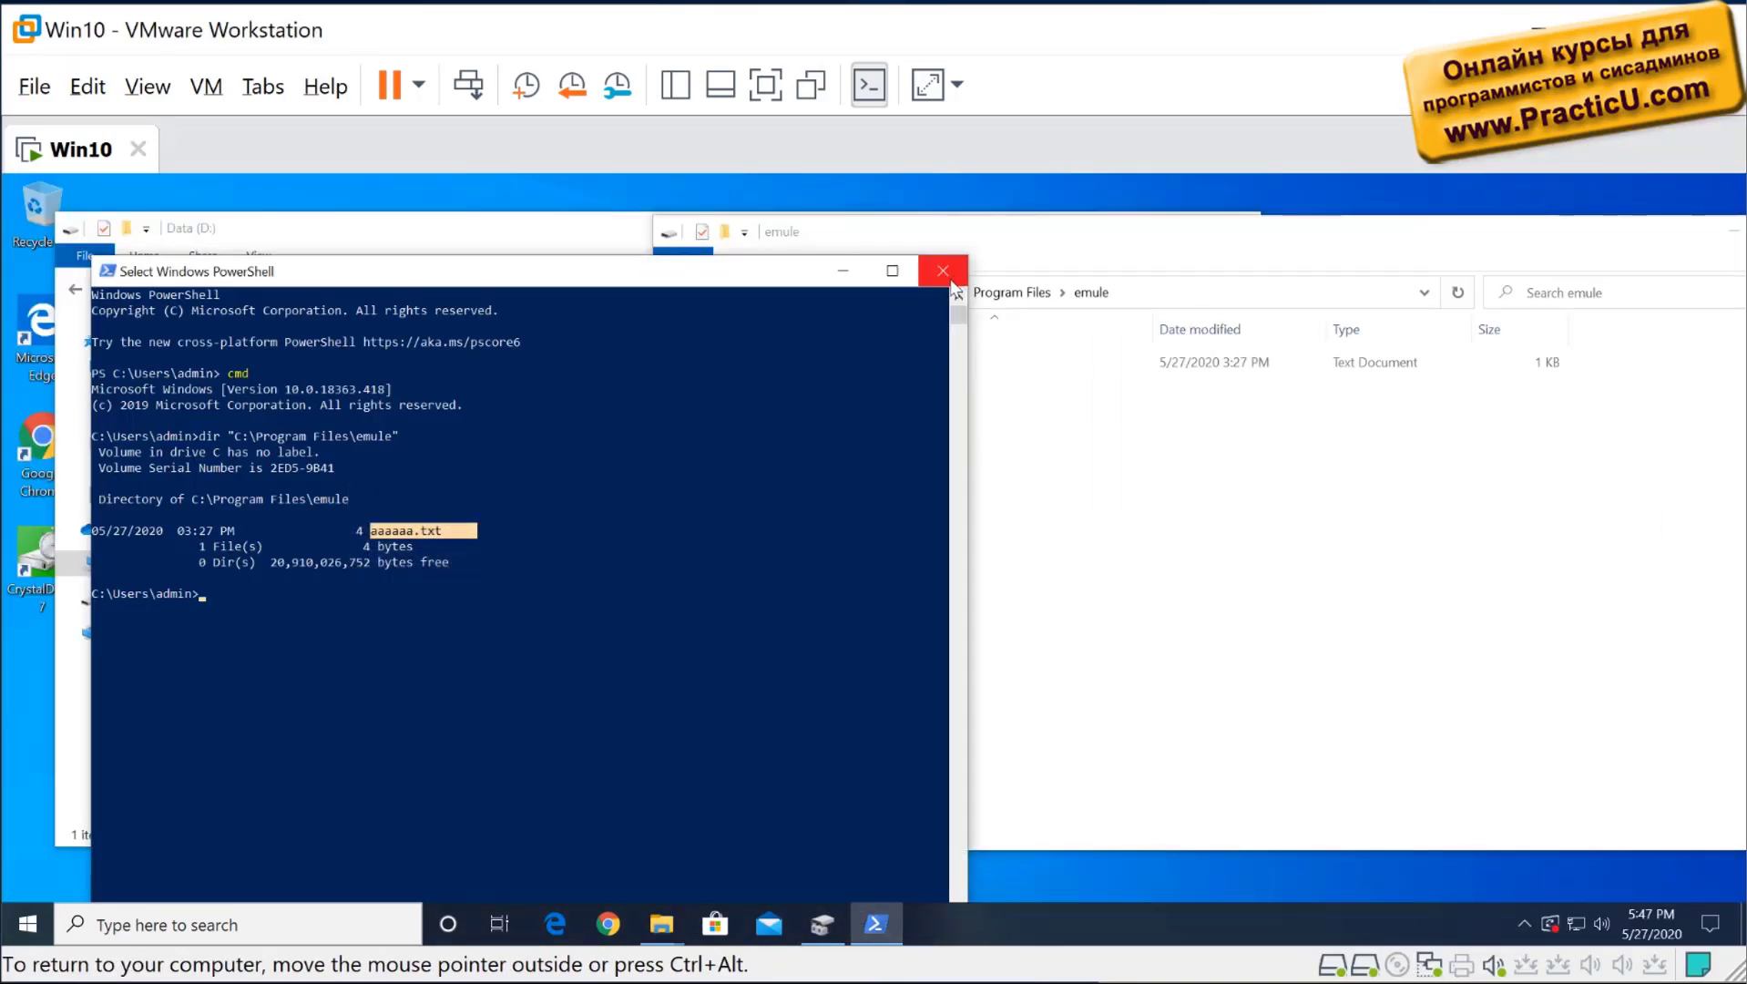
left_click(935, 269)
left_click(364, 259)
left_click(249, 292)
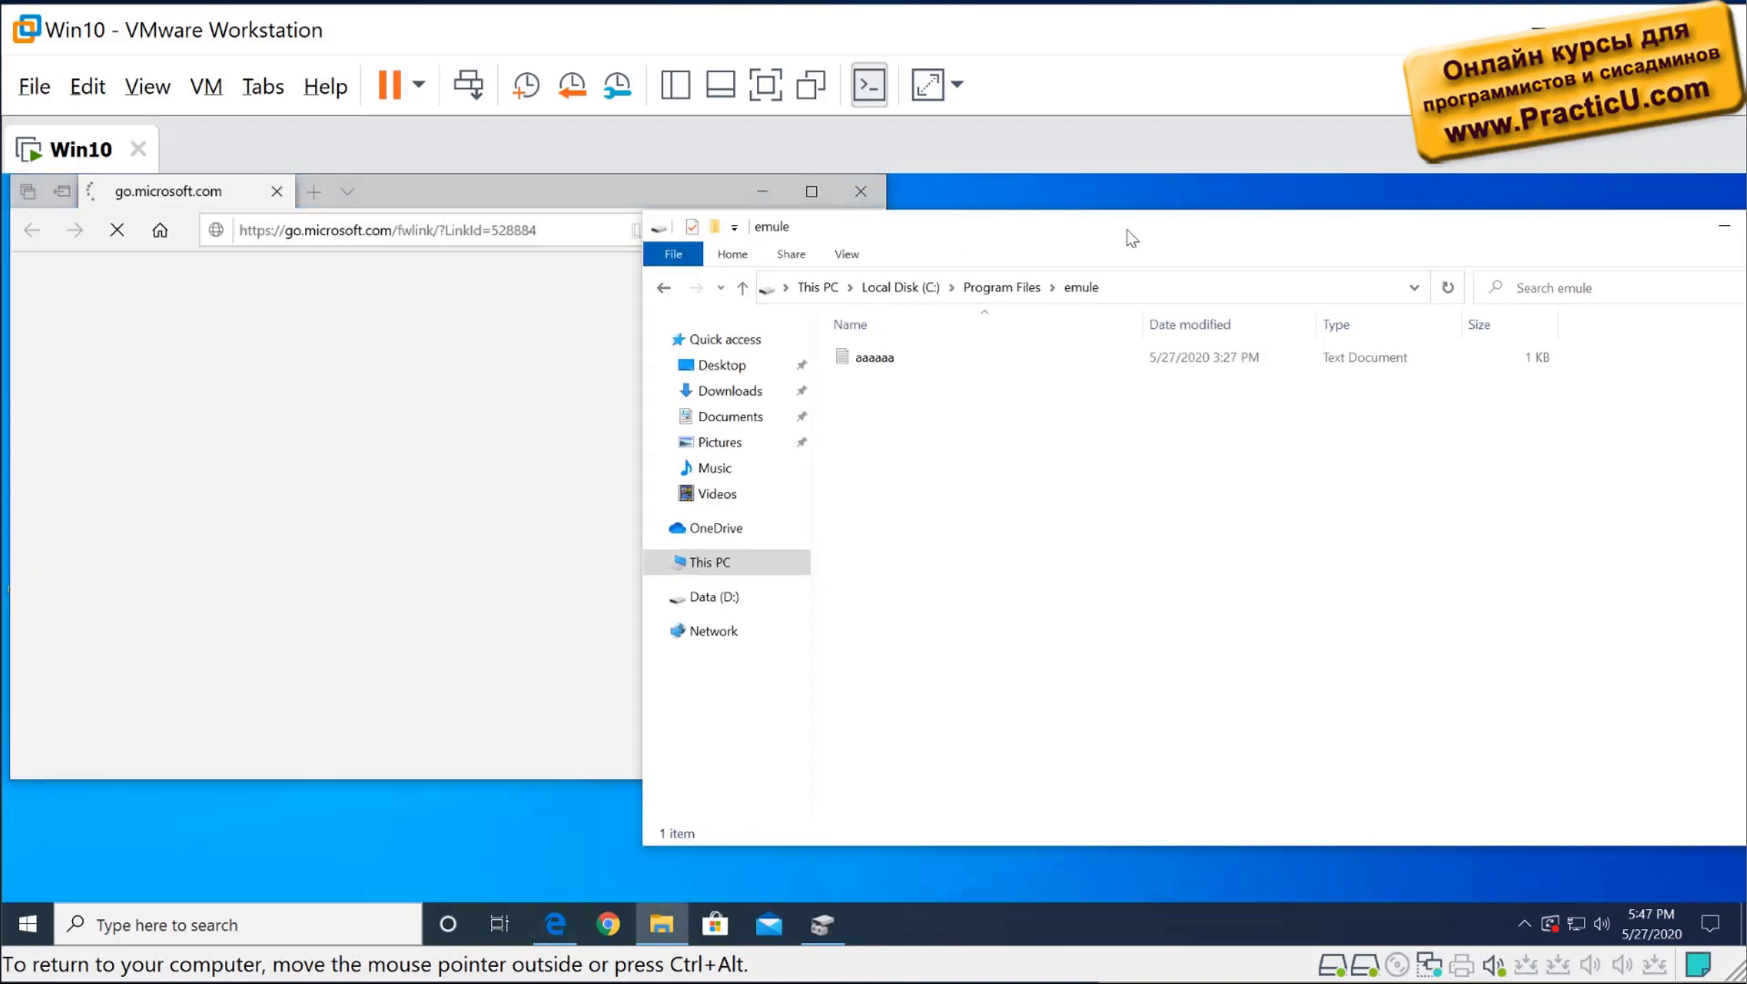
left_click(859, 190)
left_click_drag(1057, 239, 698, 224)
left_click(1466, 209)
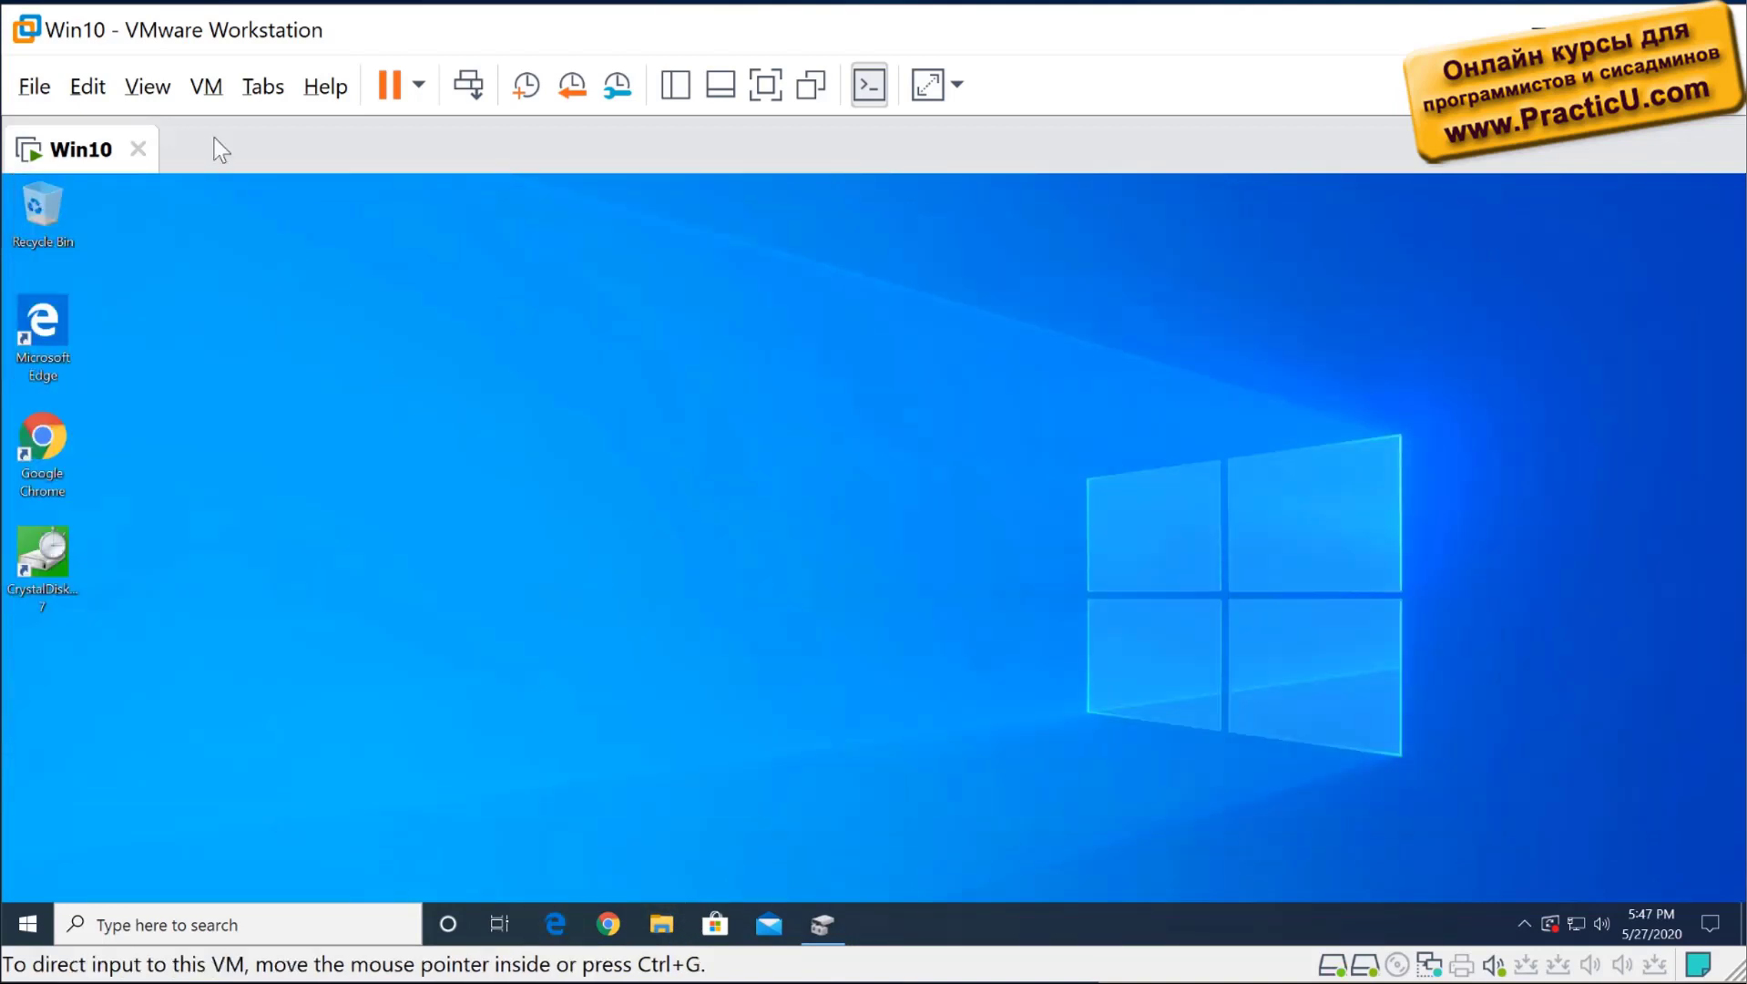
- Open the Win10 virtual machine's settings and review its two existing SCSI hard disks
right_click(102, 155)
left_click(341, 518)
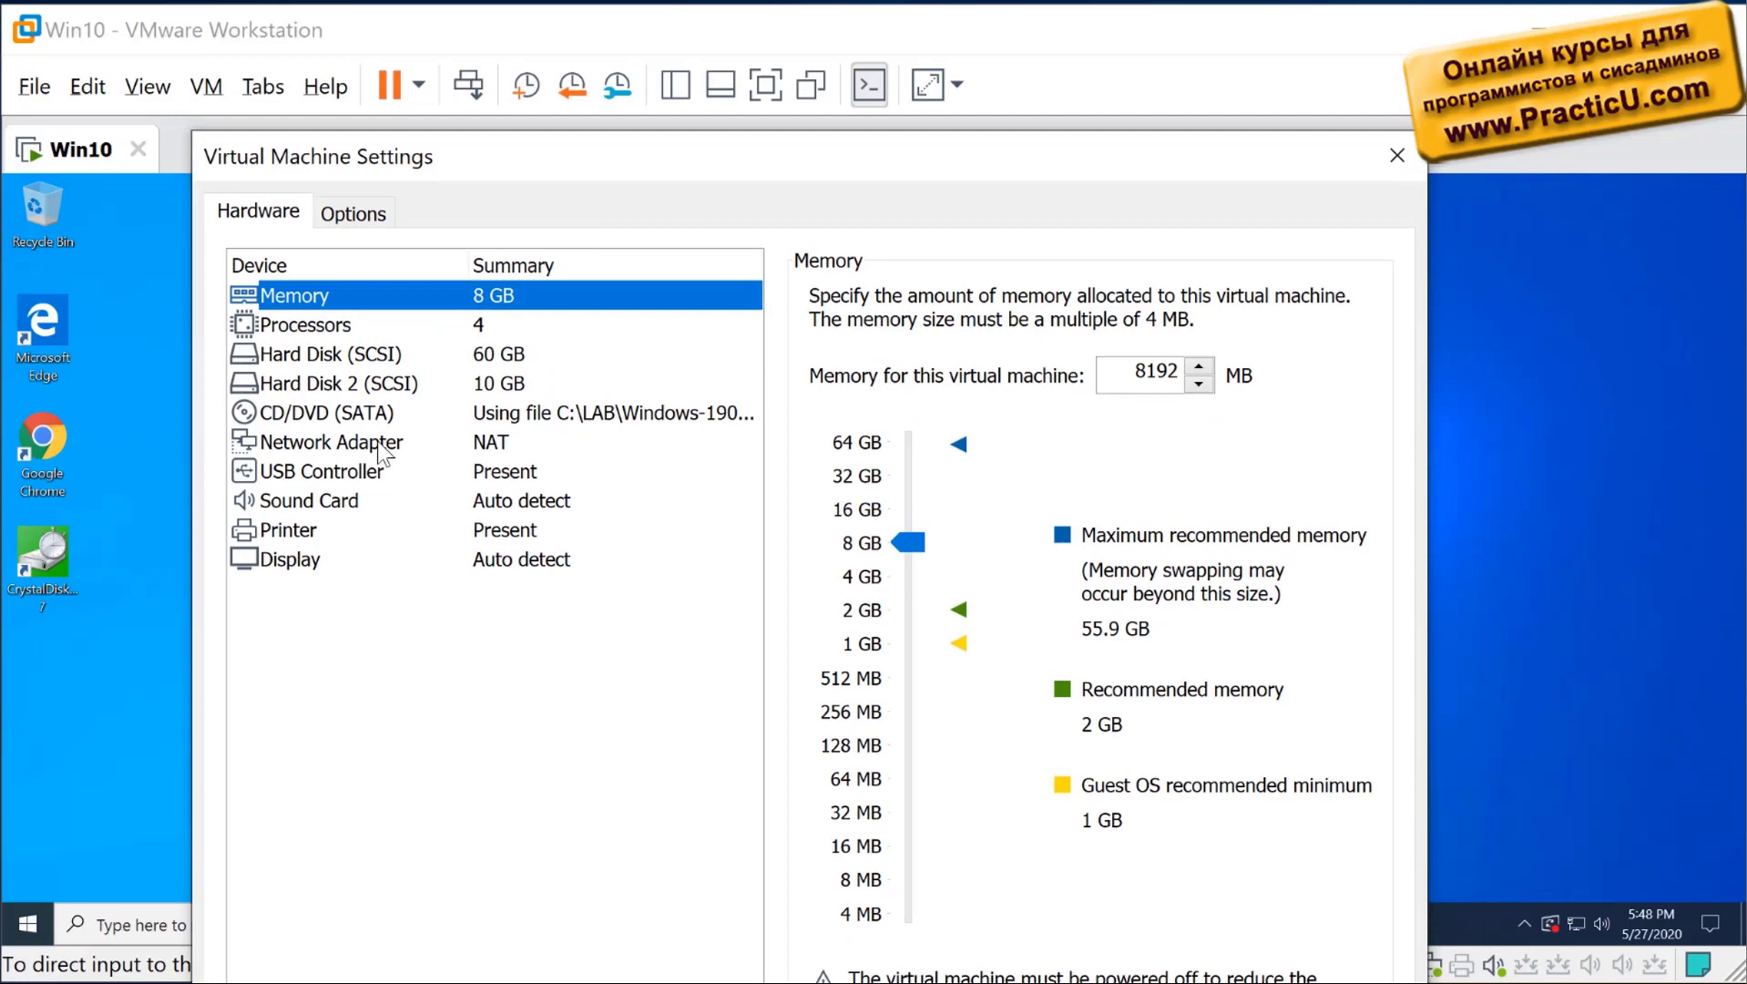
left_click(320, 383)
left_click(324, 355)
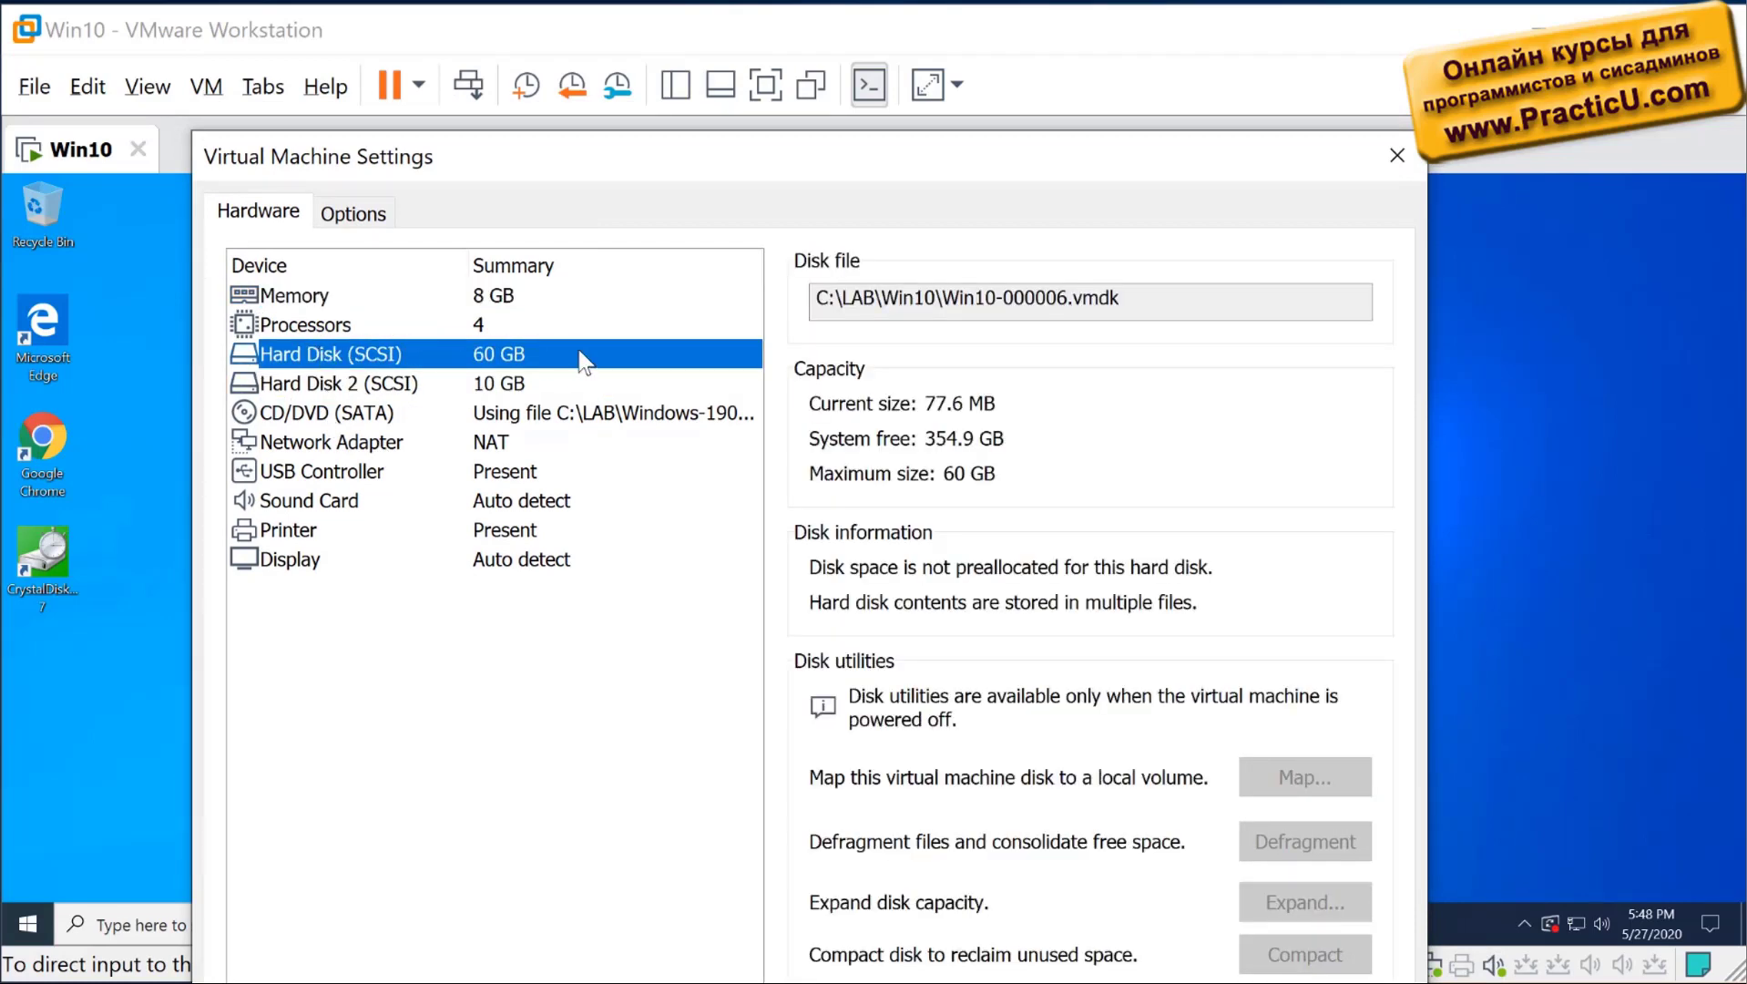
left_click(379, 389)
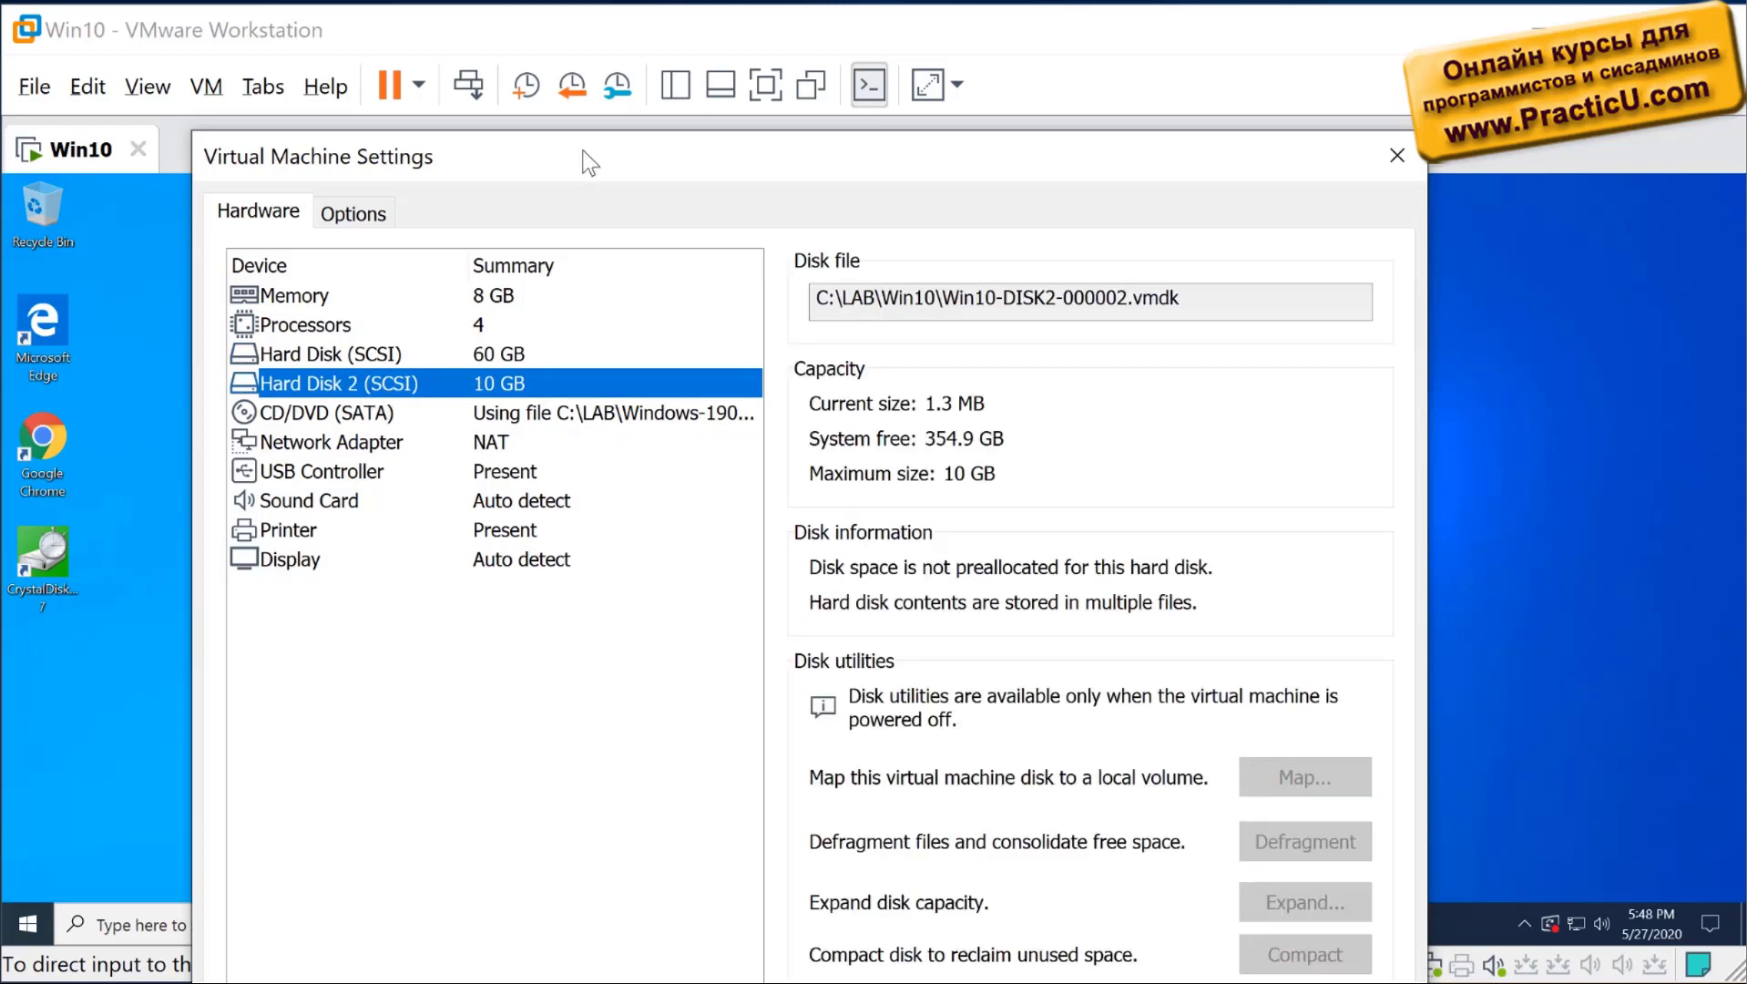
- Set up a new SCSI hard disk with a maximum size of 15 GB, split into multiple files
left_click_drag(585, 164, 525, 64)
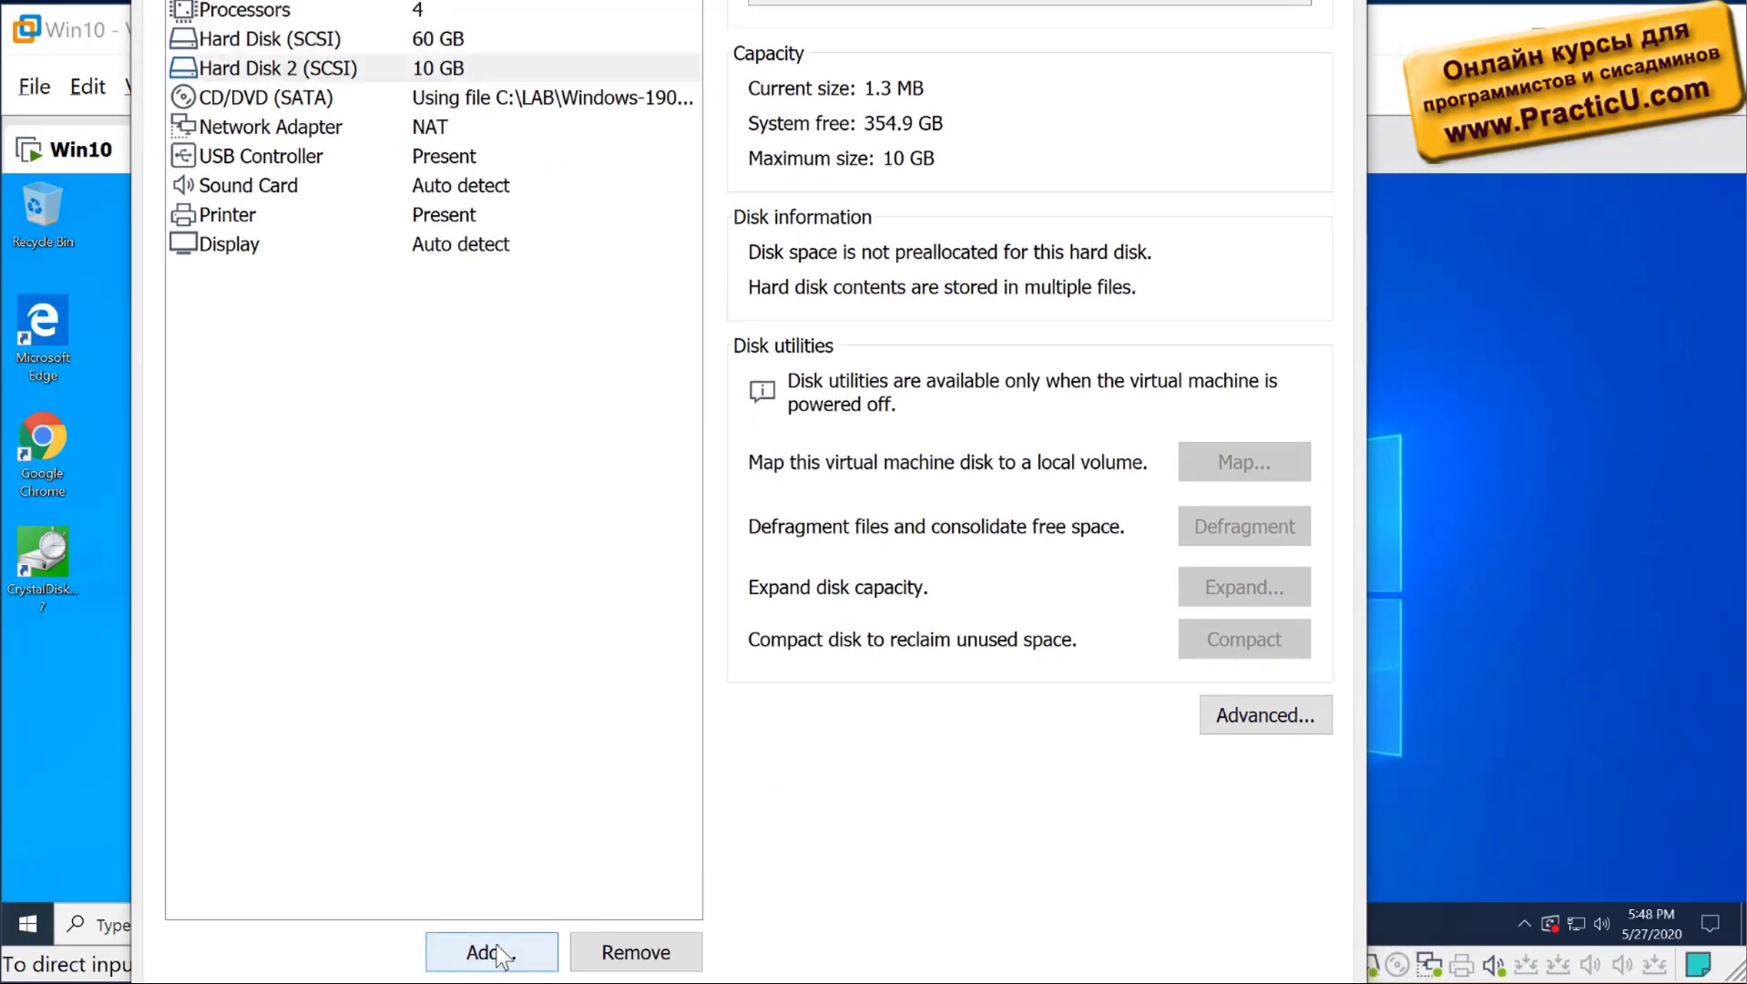
left_click(499, 953)
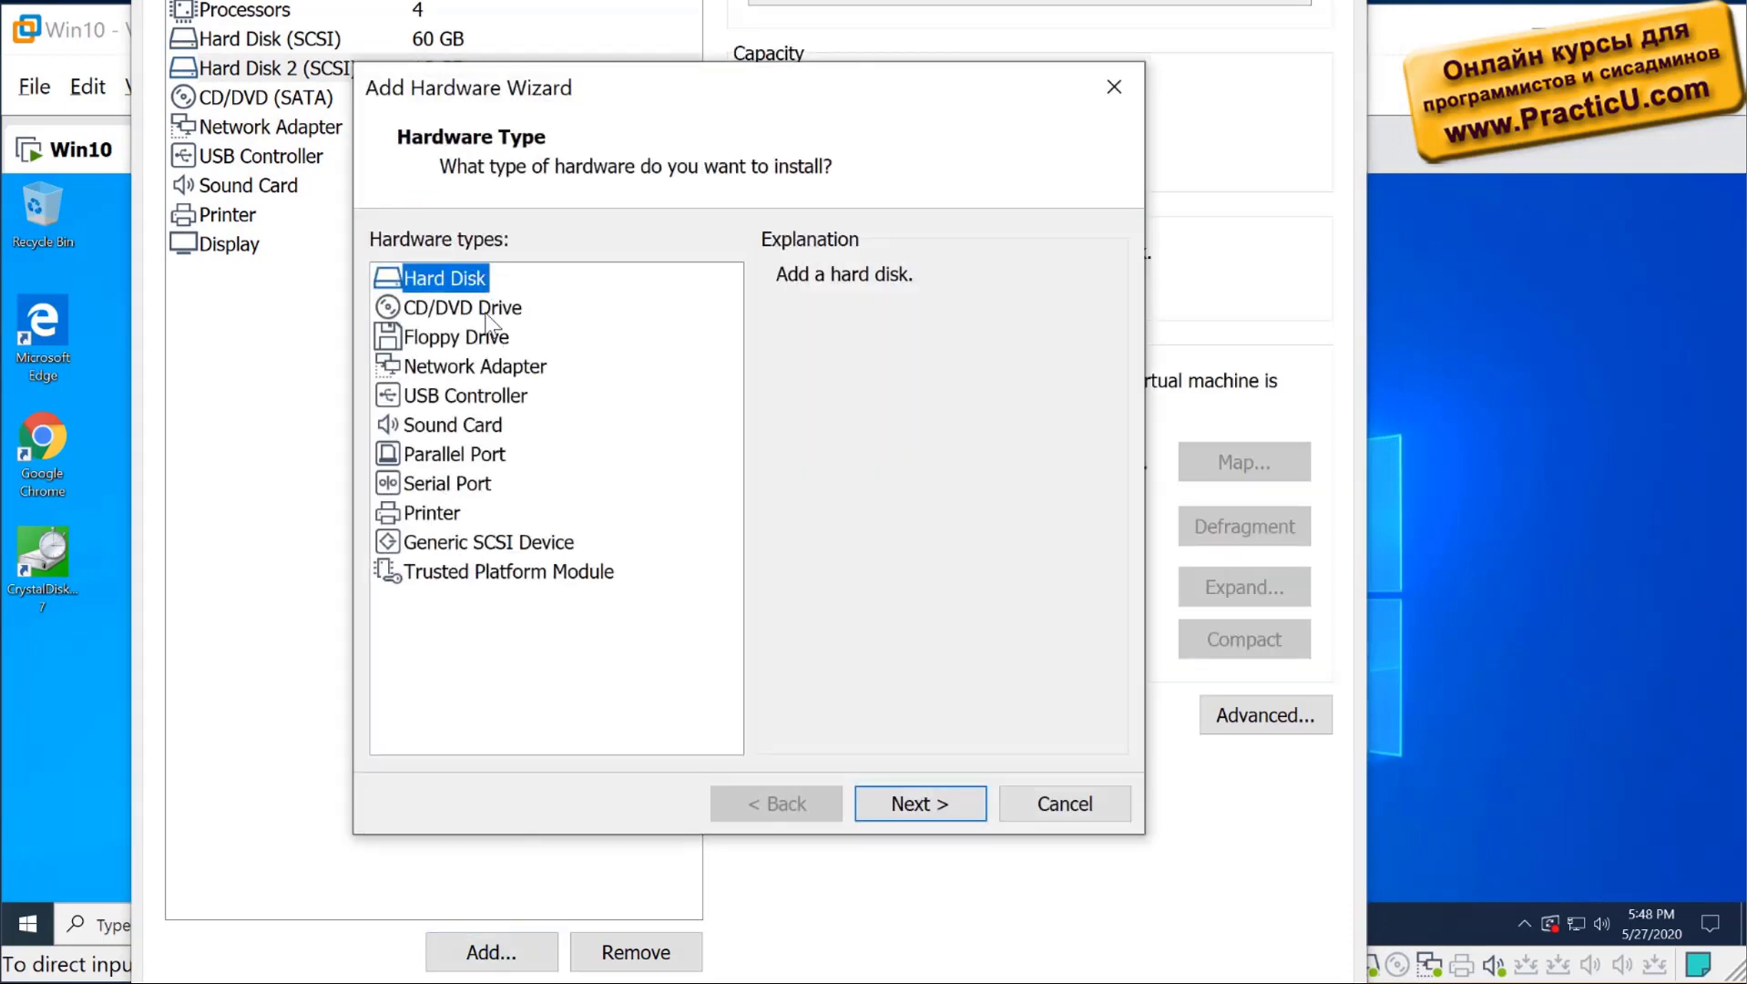
left_click(928, 798)
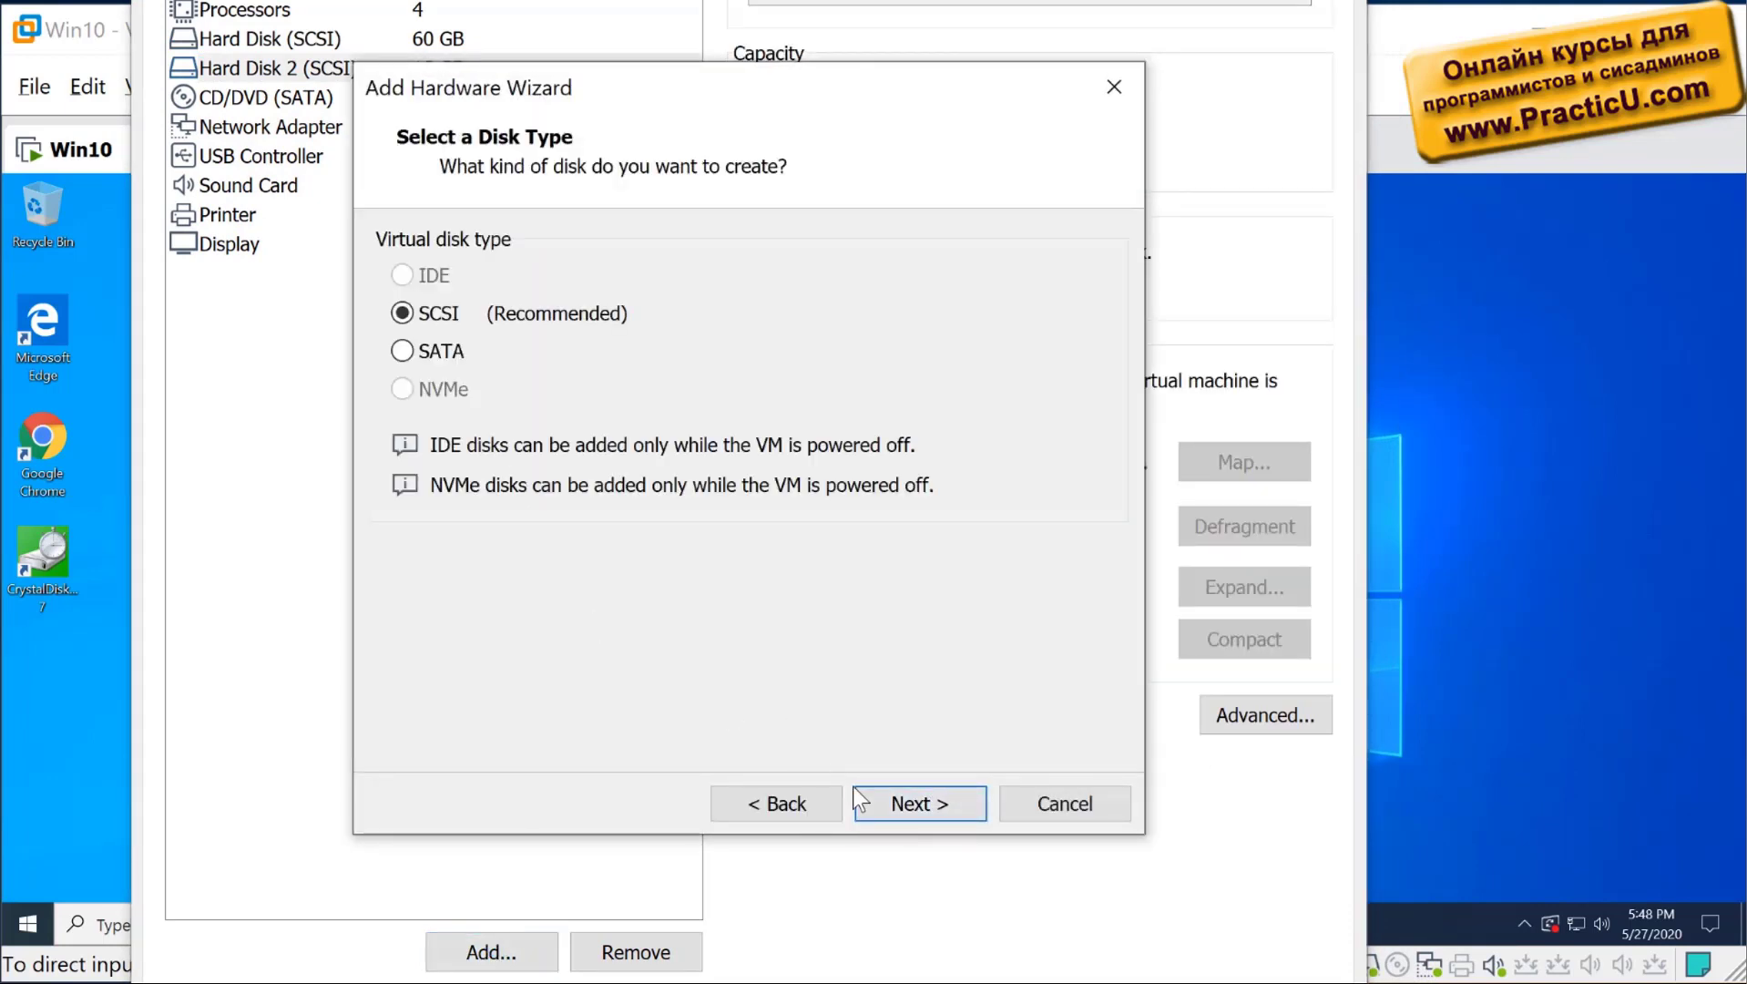
left_click(888, 807)
left_click(891, 807)
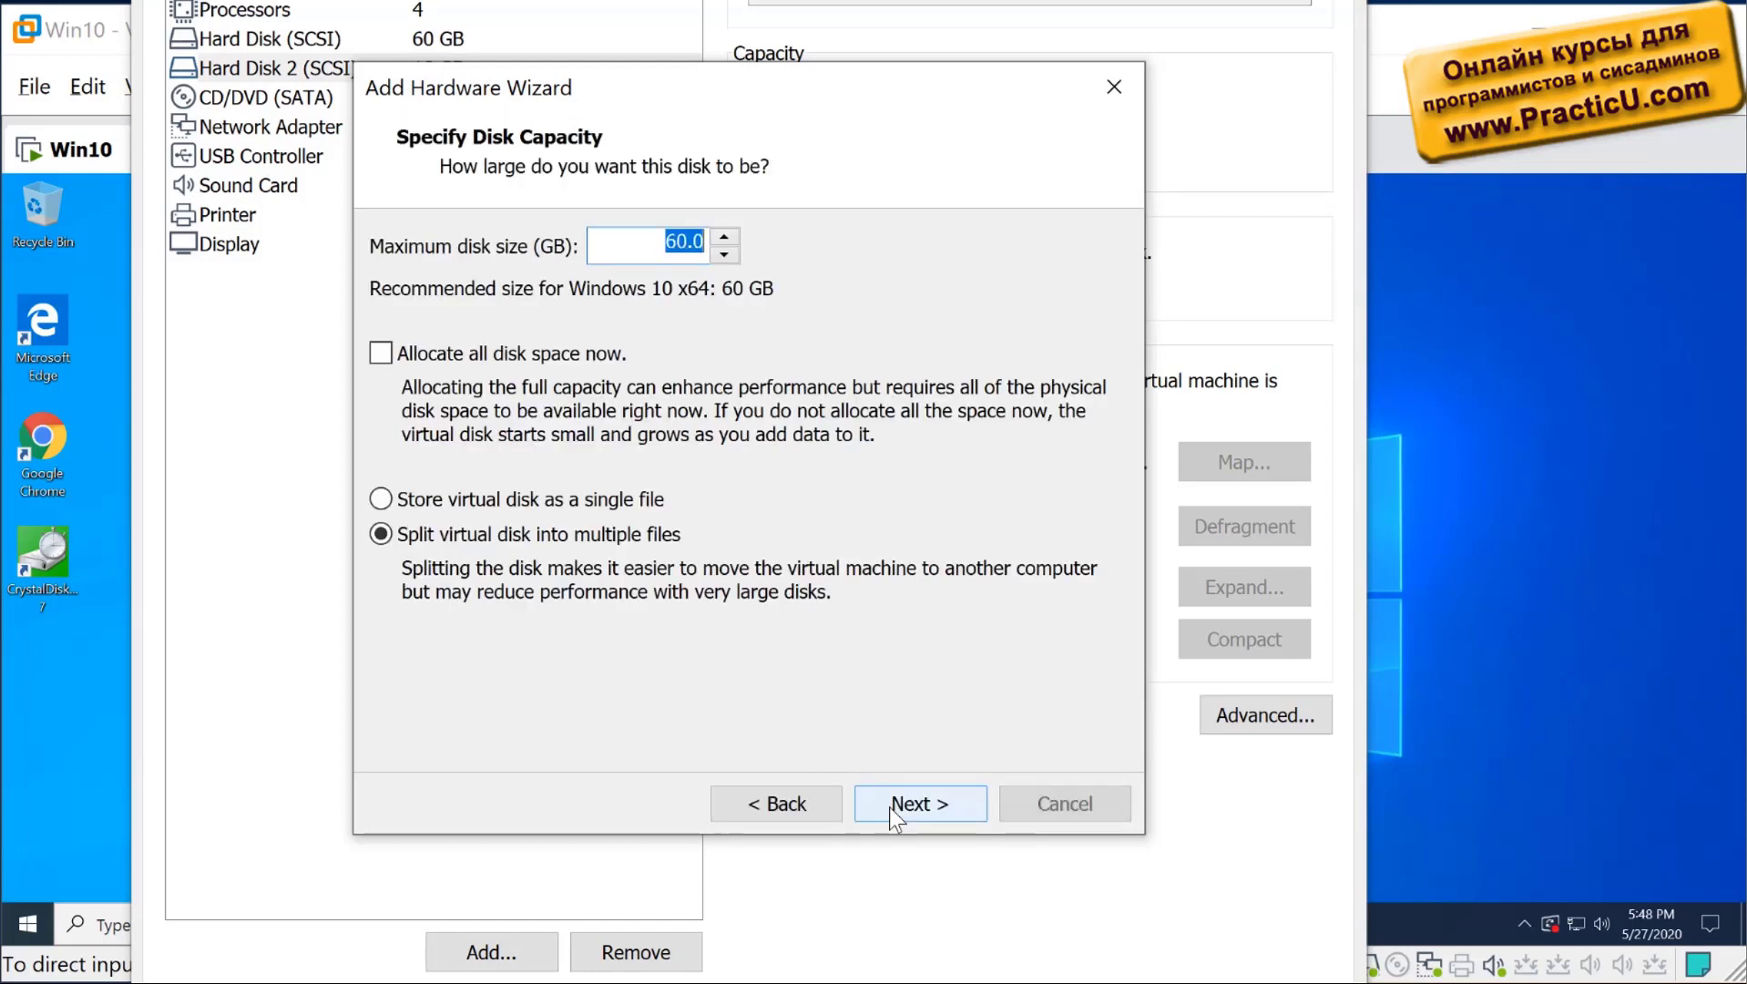
type("15")
key("Tab")
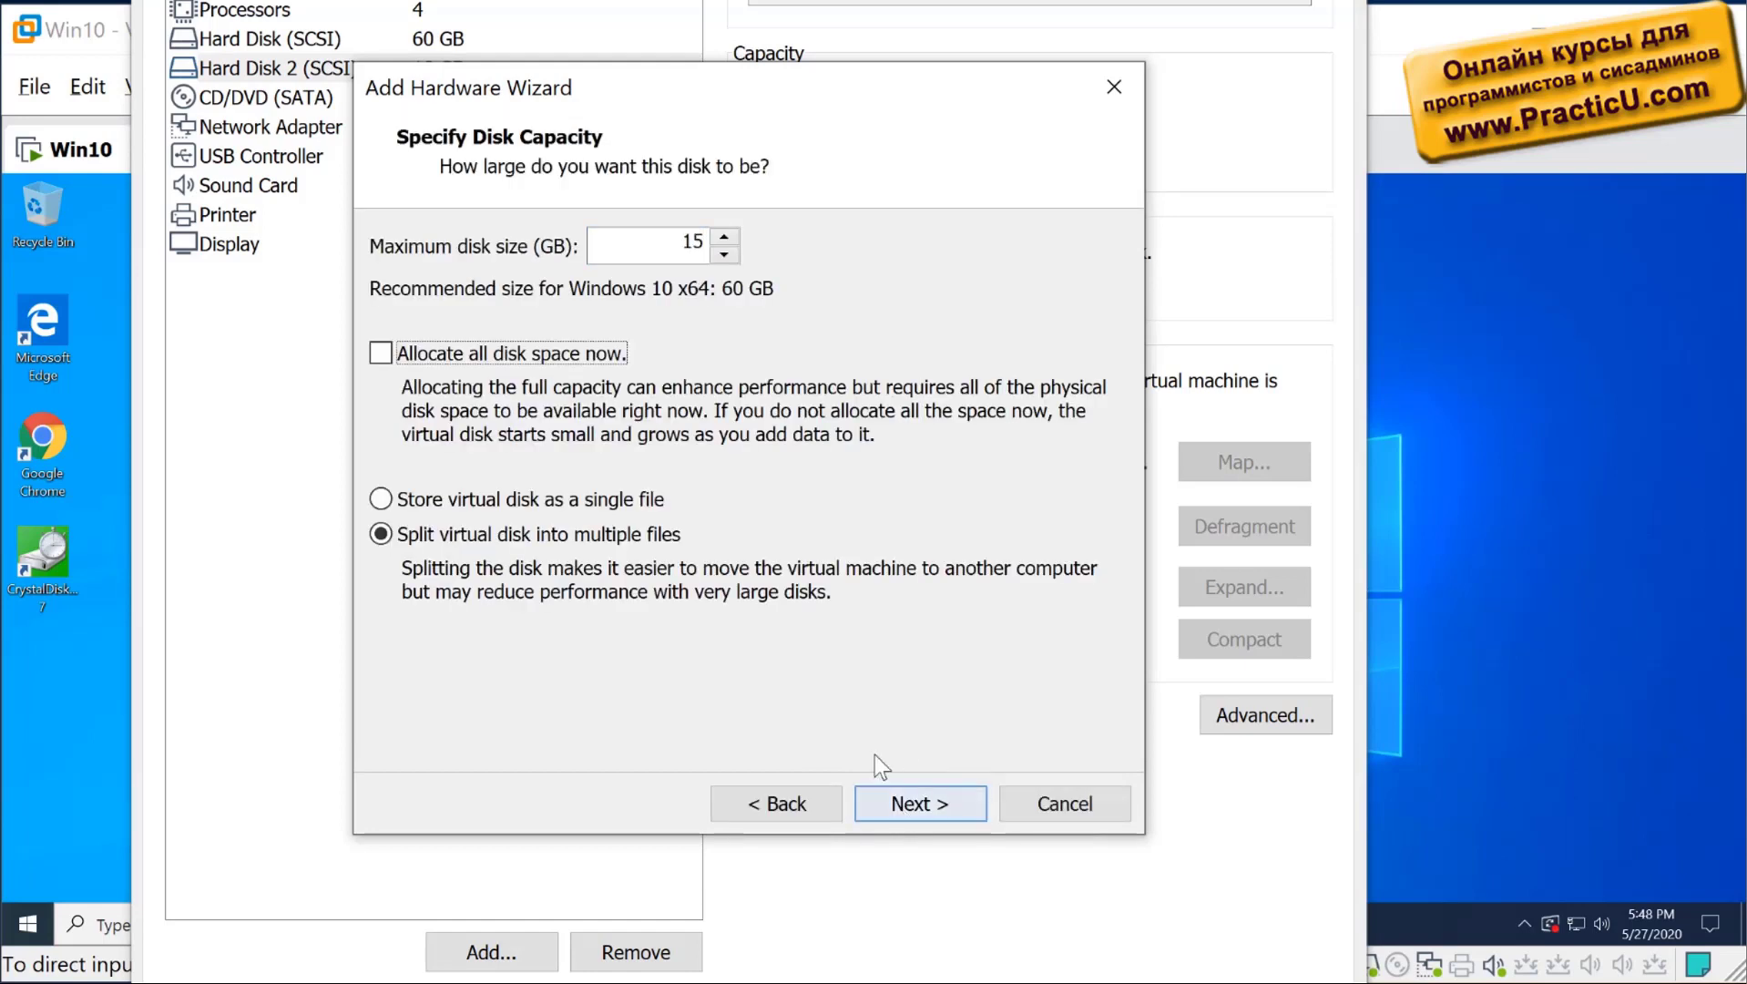
left_click(931, 808)
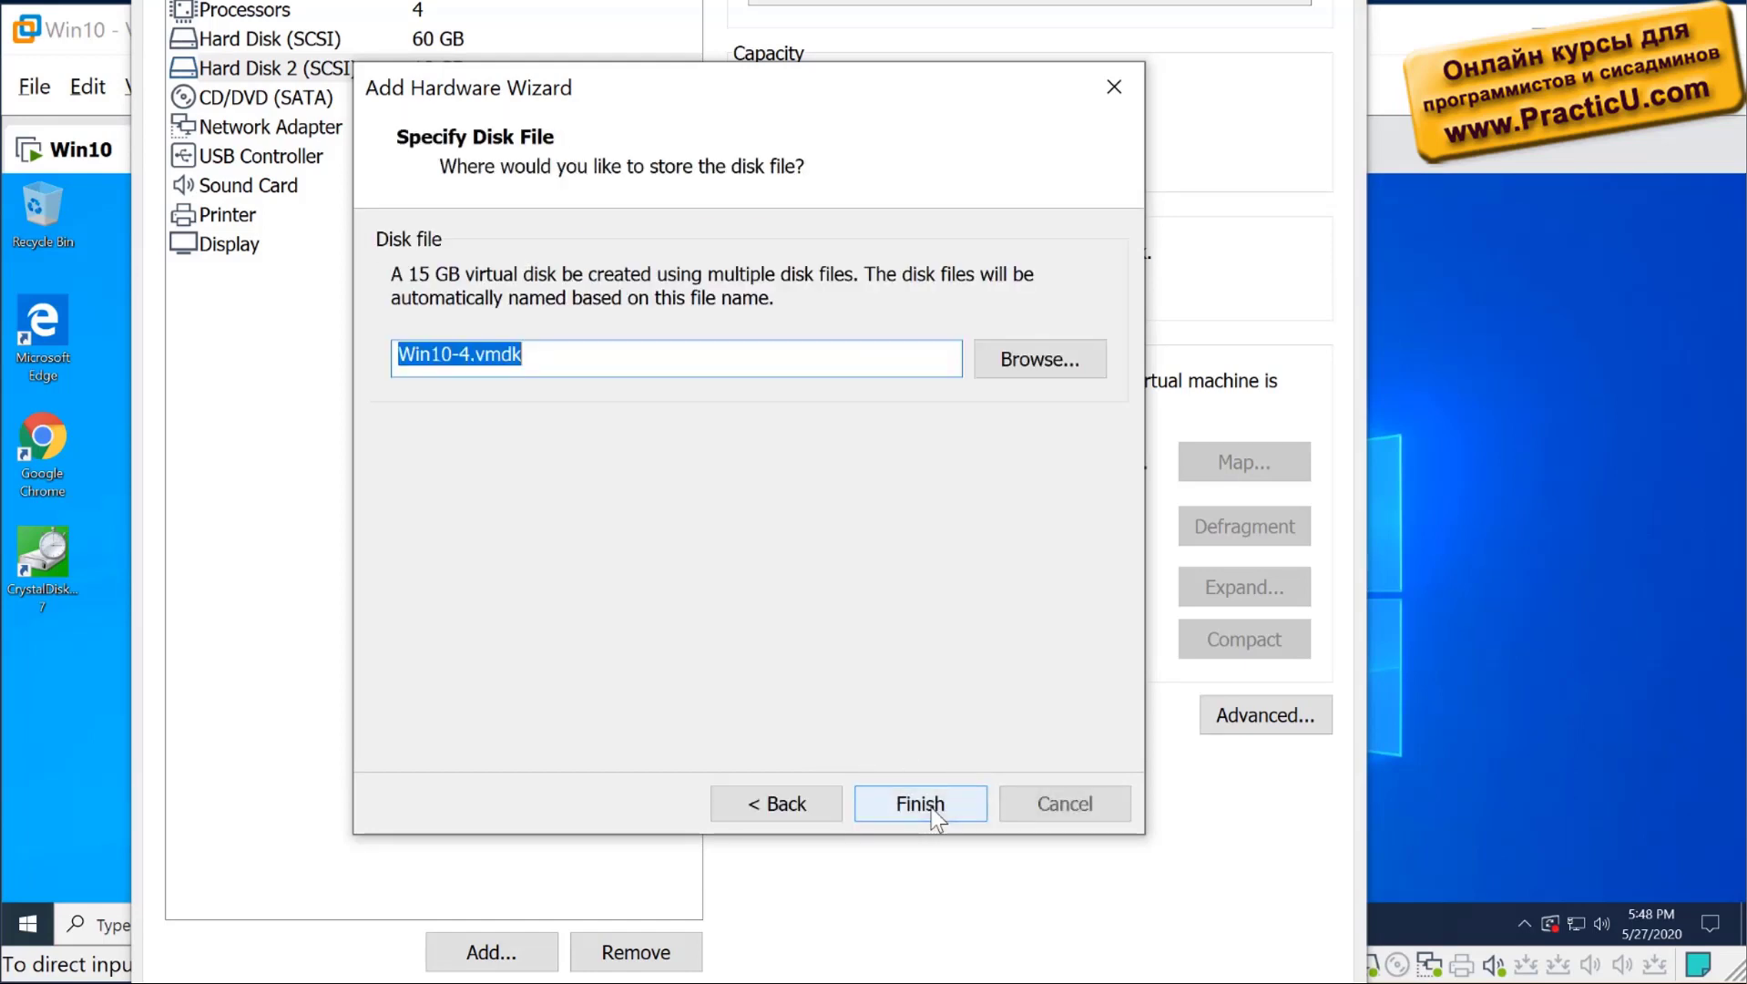
- Name the new disk's file Win10-DISK3.vmdk and finish adding the hardware
double_click(465, 356)
type("3")
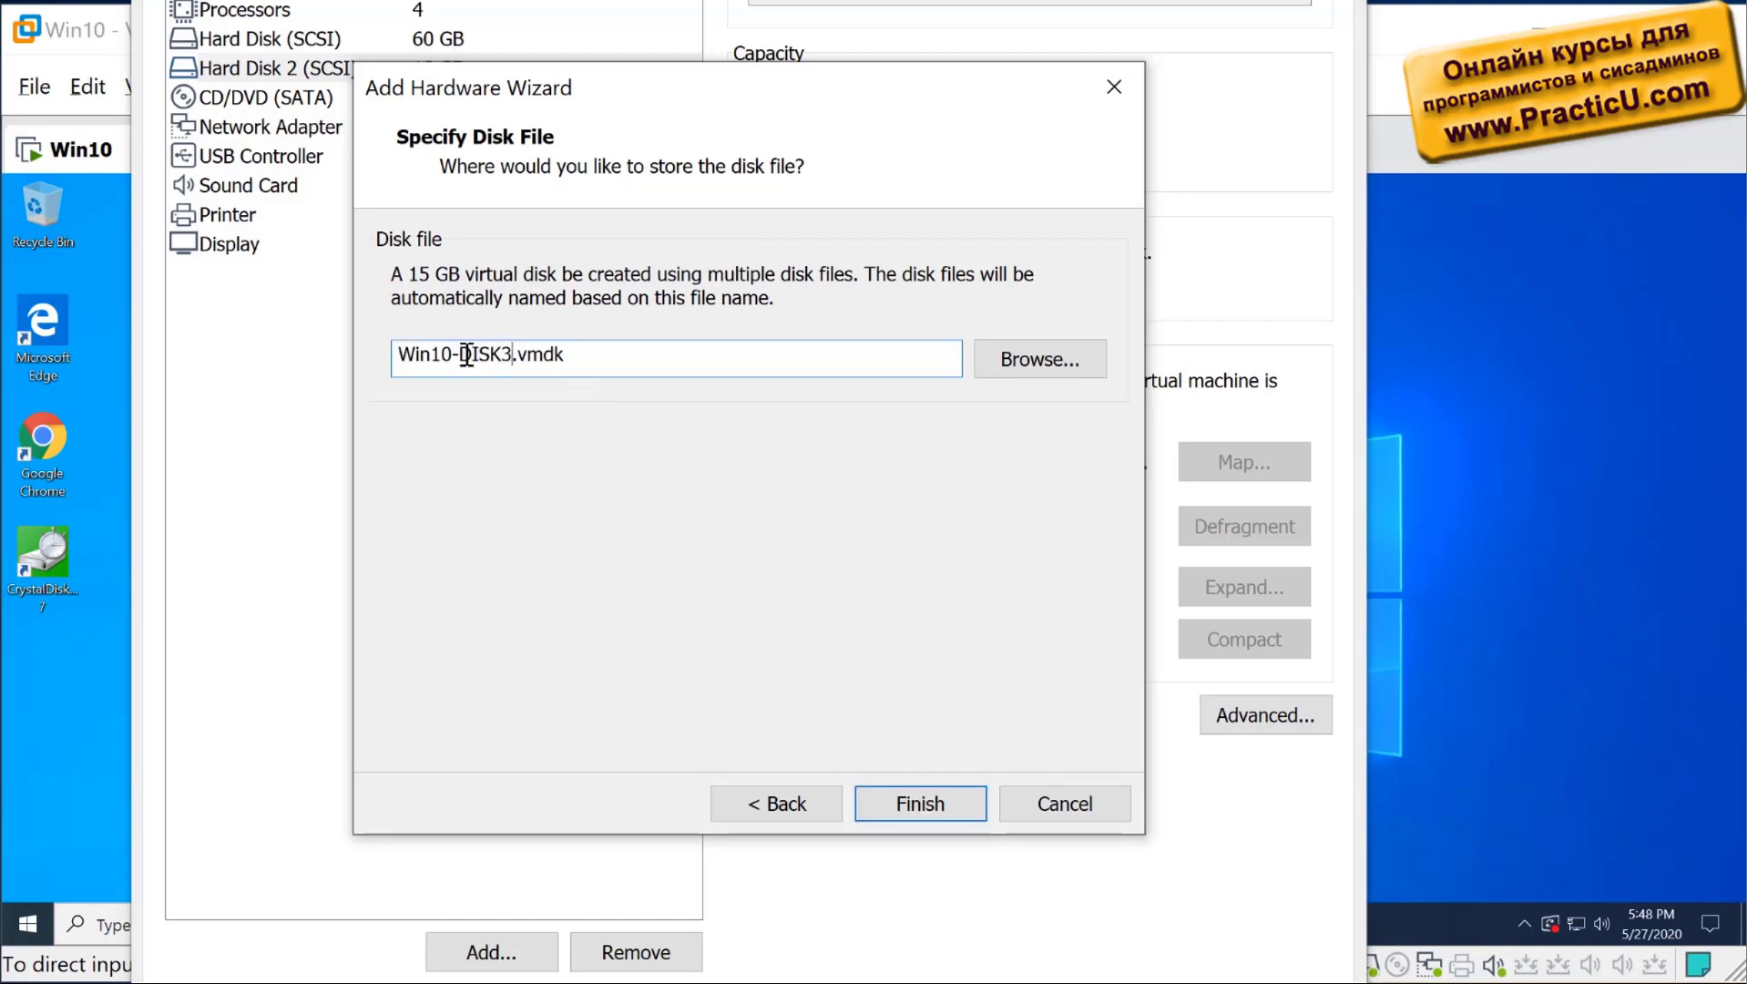
left_click(942, 799)
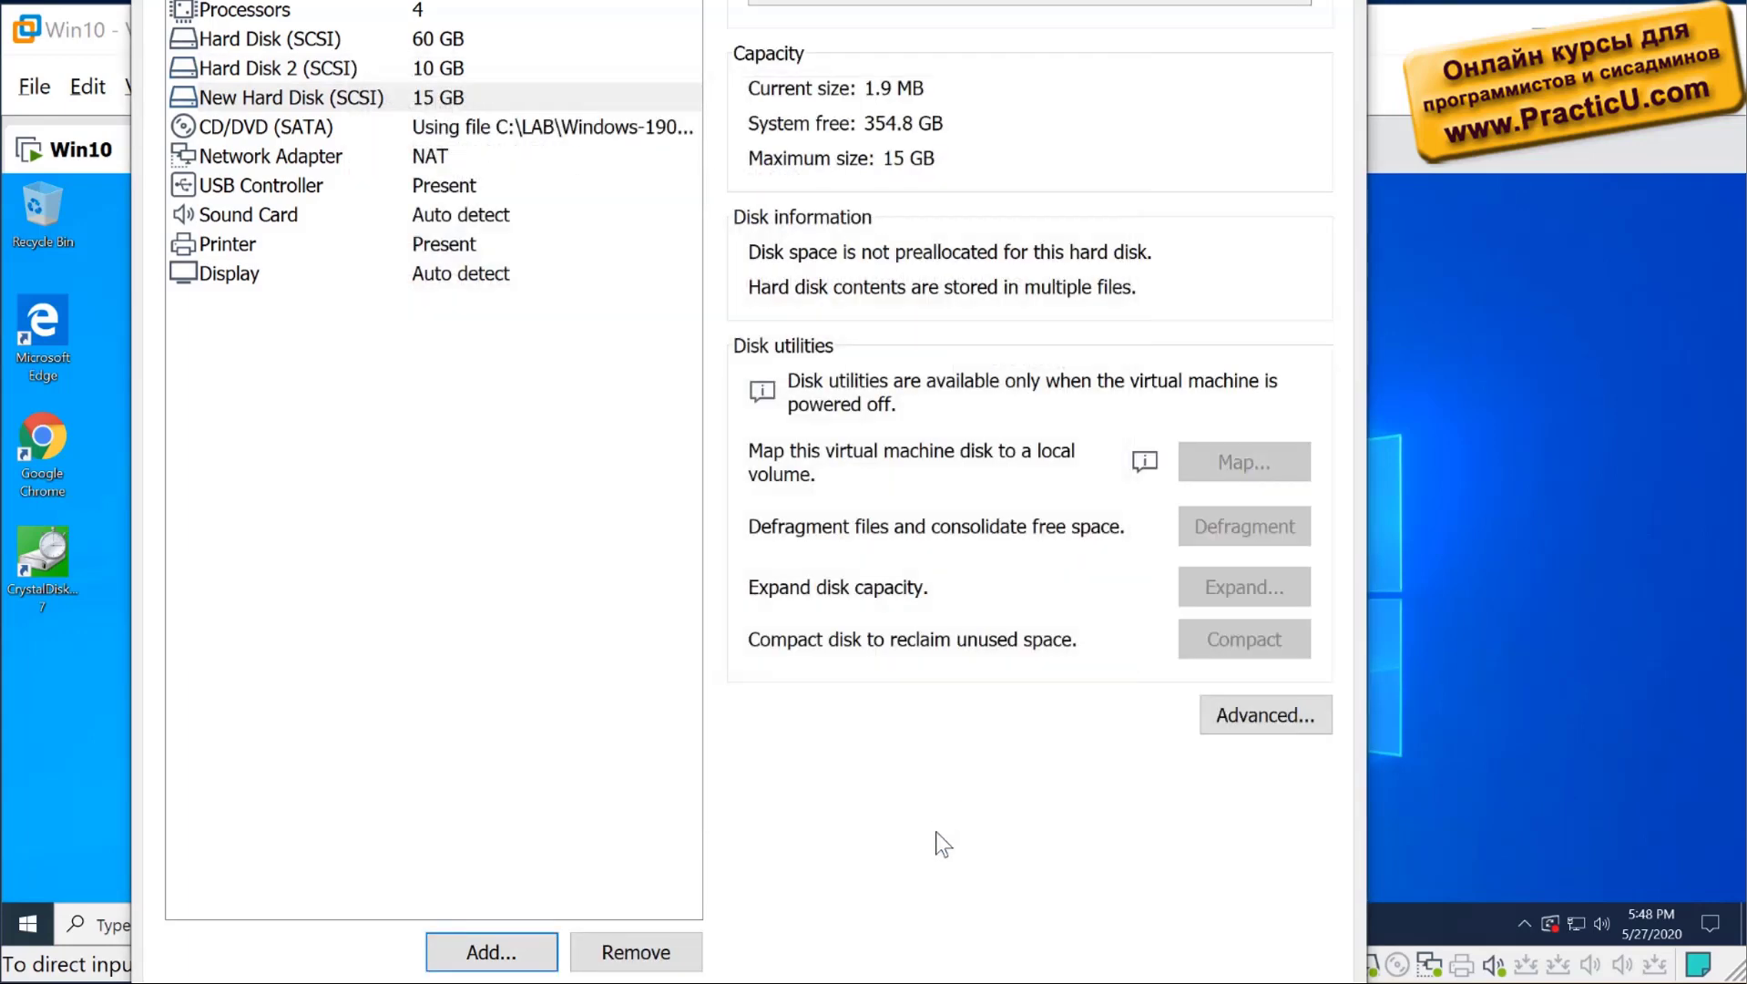
- Compare the disk files of Hard Disk 2 and the new hard disk, and accept the virtual machine settings
left_click(339, 73)
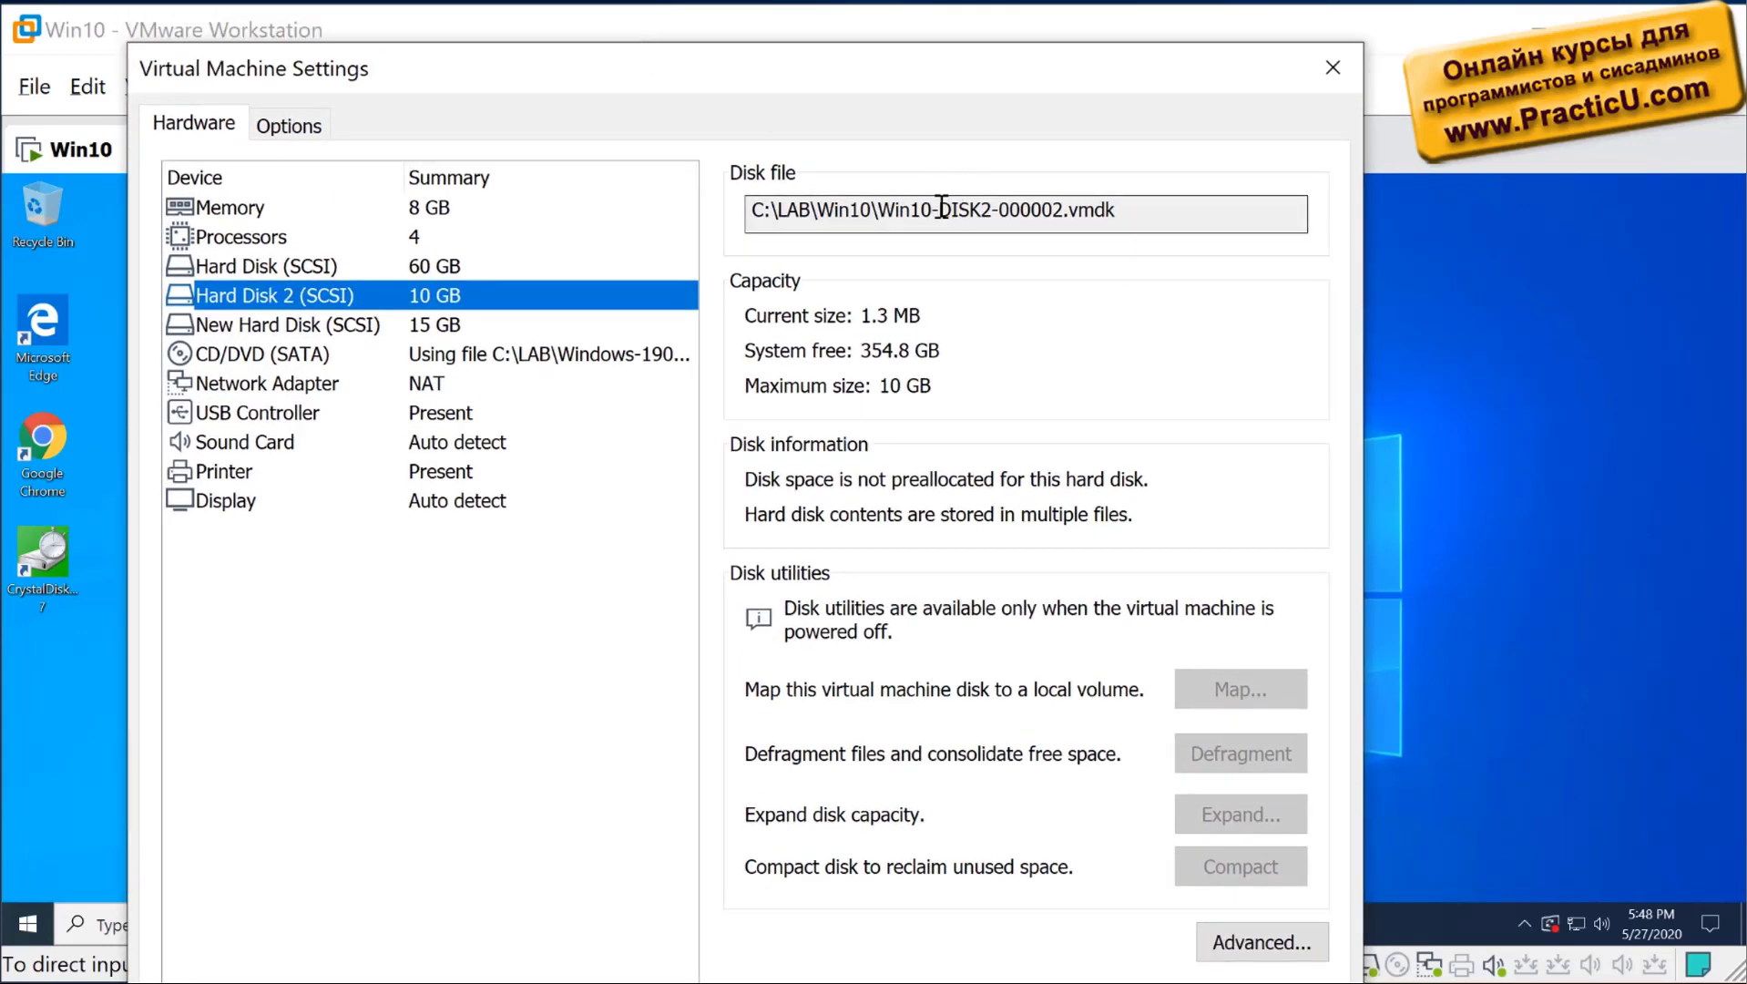
left_click_drag(938, 212, 991, 213)
left_click(325, 326)
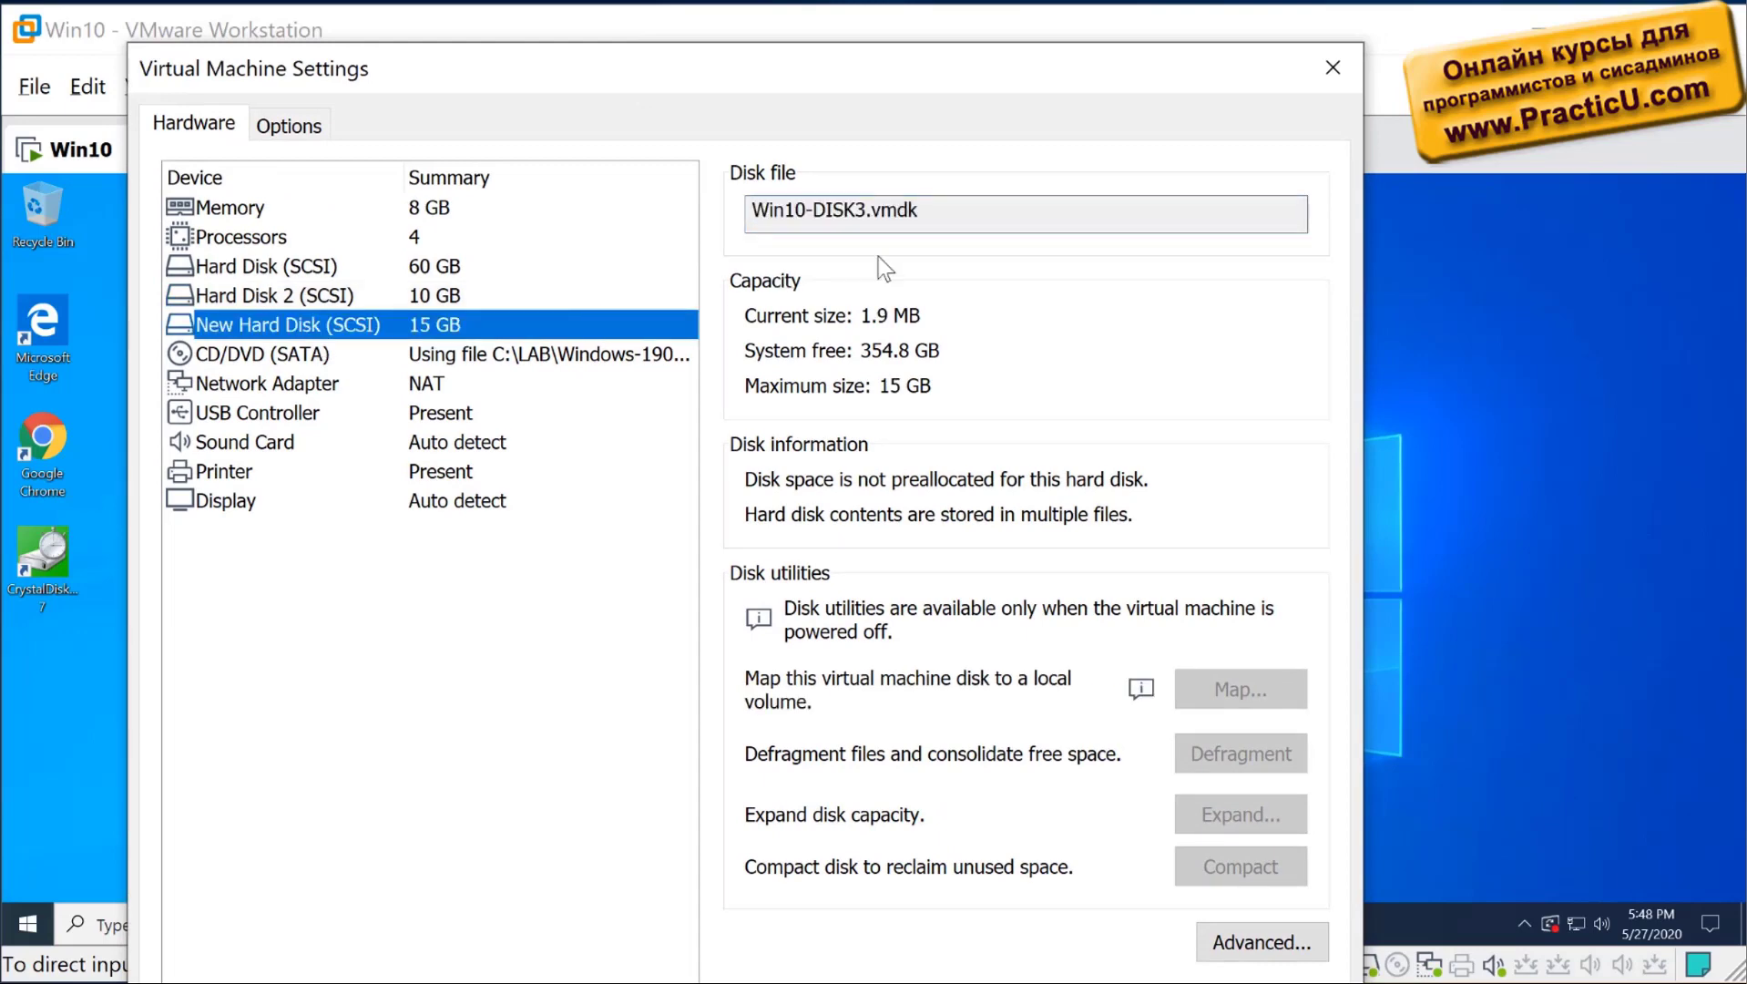
left_click_drag(866, 211, 628, 258)
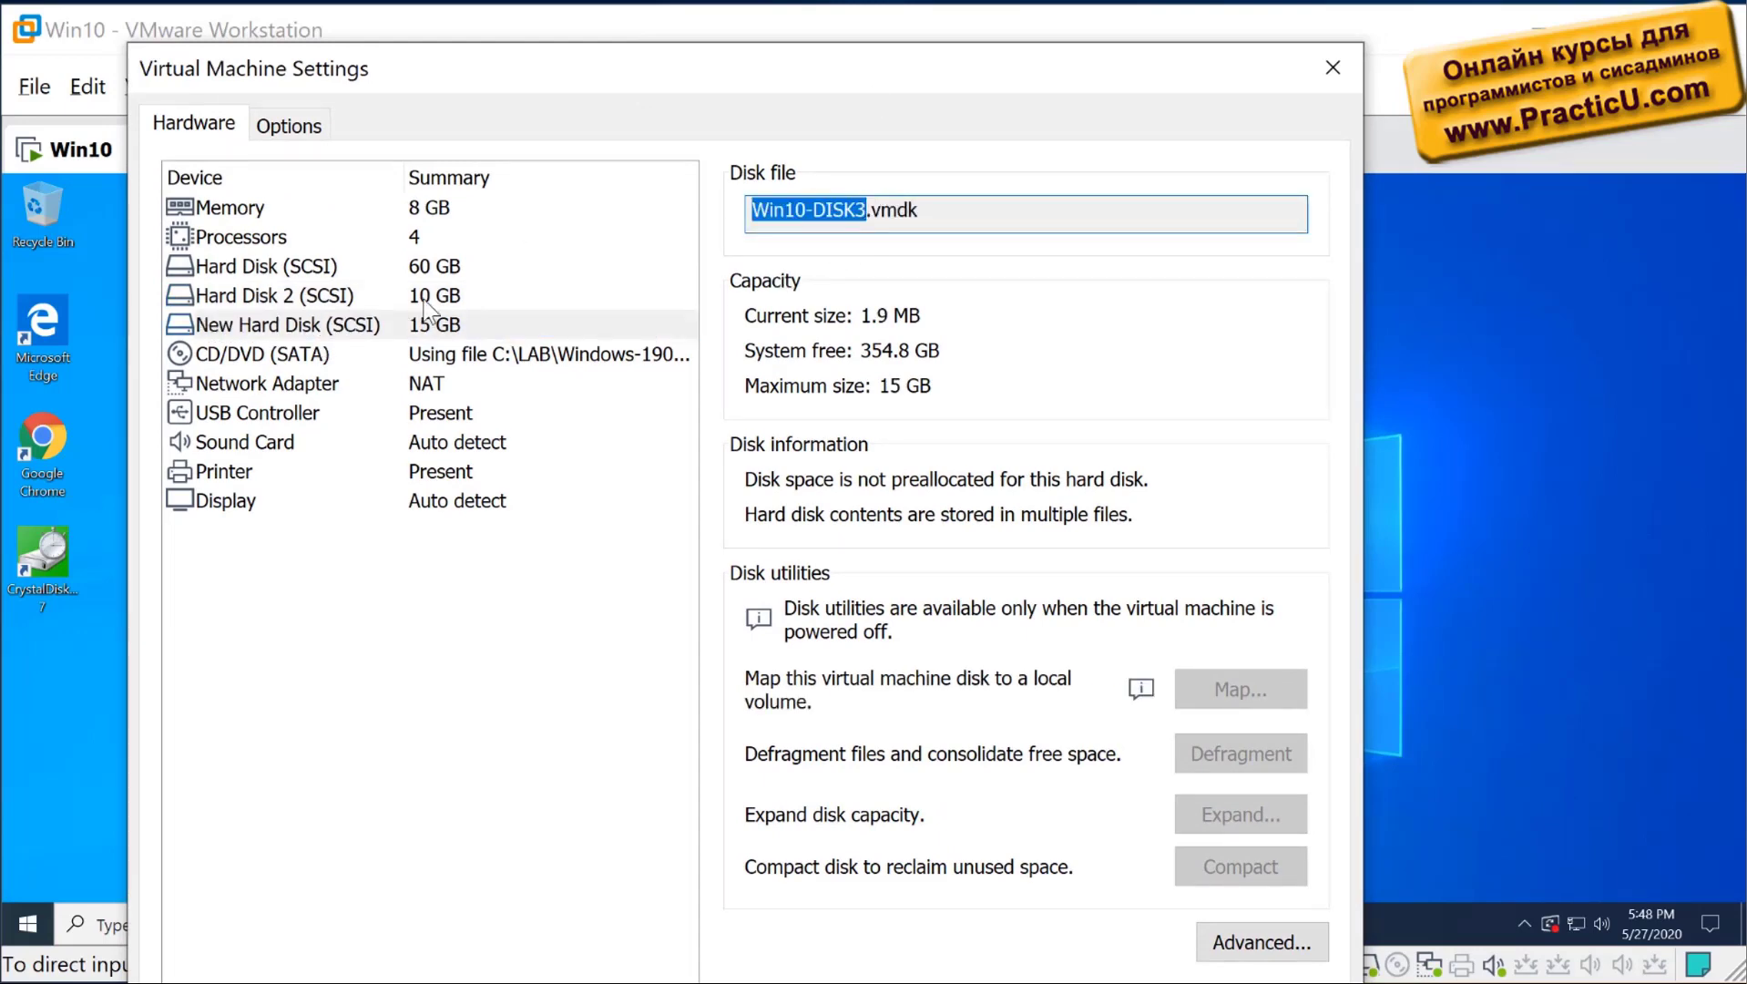
left_click(287, 304)
left_click(290, 320)
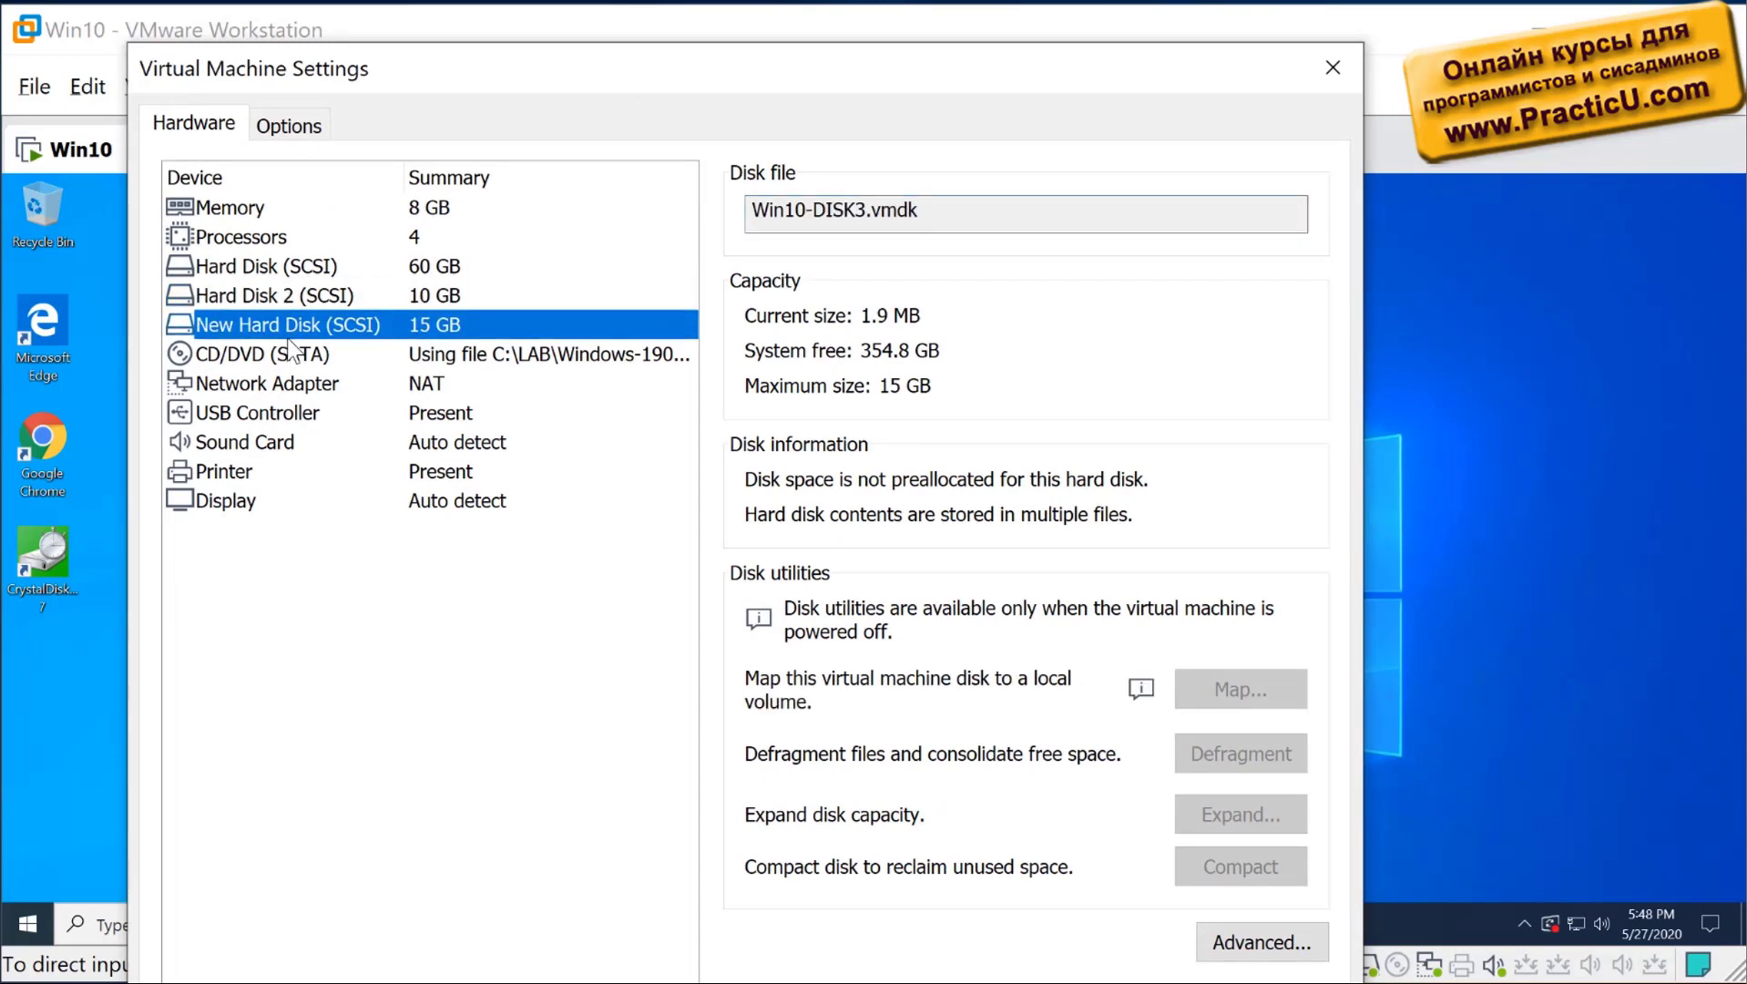
left_click(287, 306)
left_click(289, 324)
left_click_drag(480, 68, 429, 30)
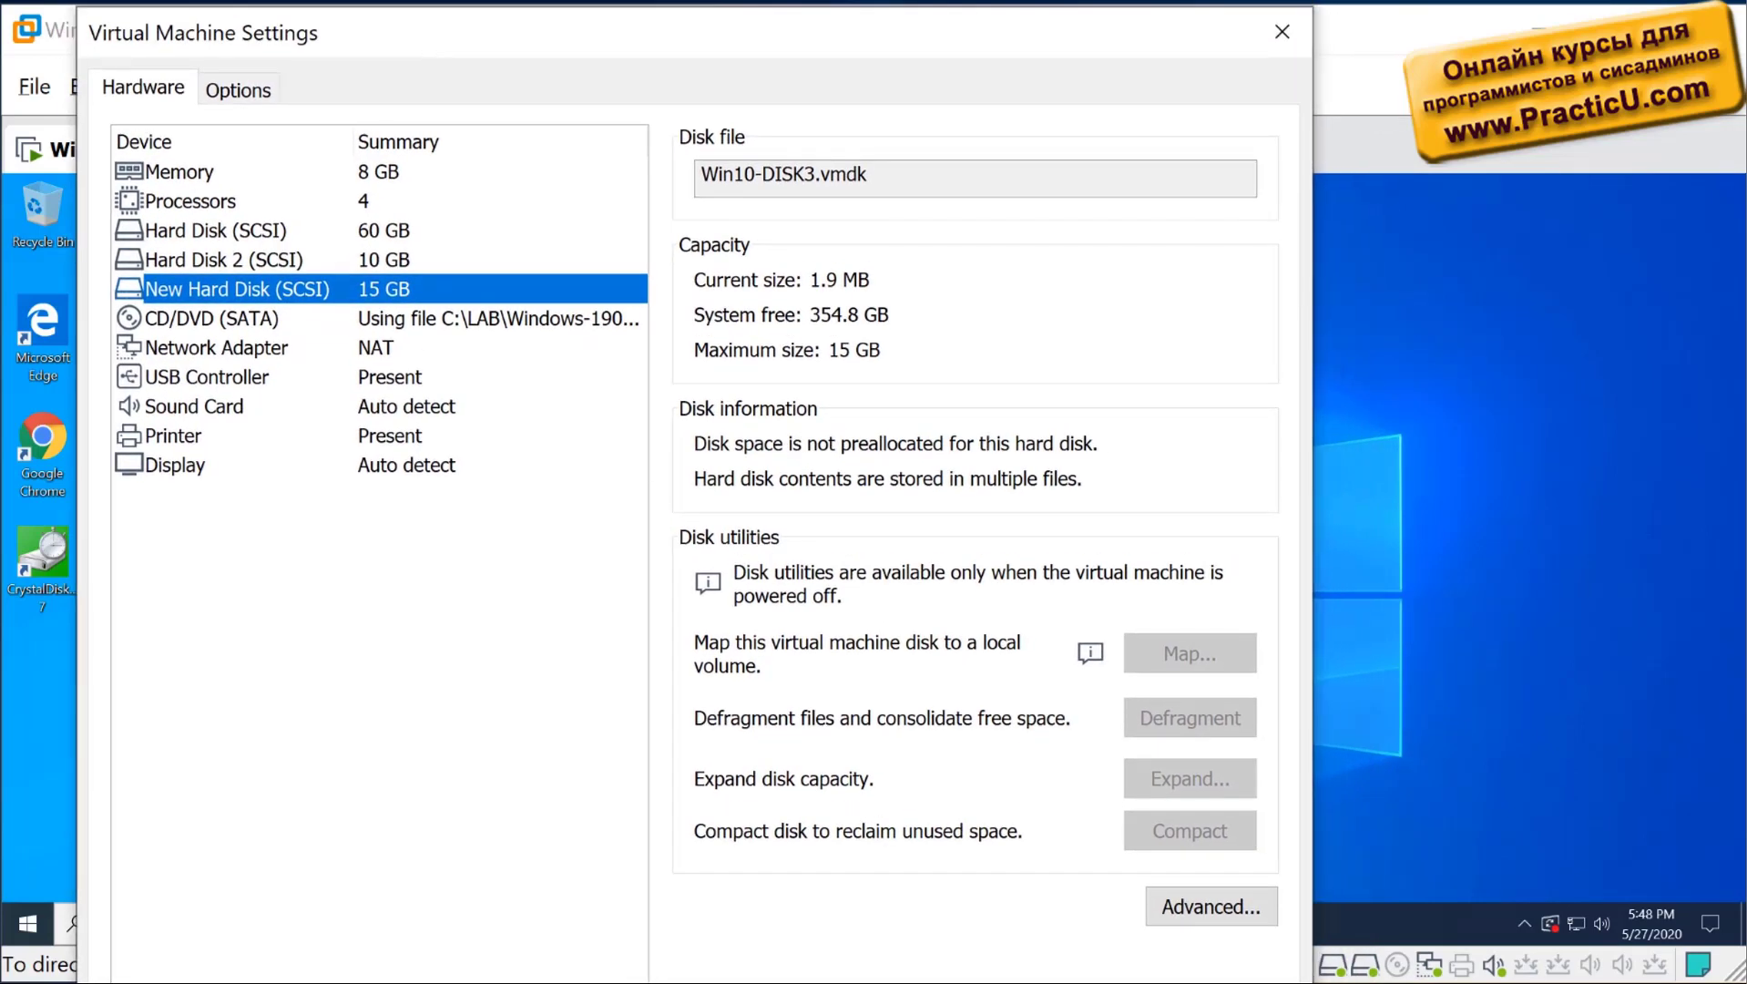
left_click(943, 983)
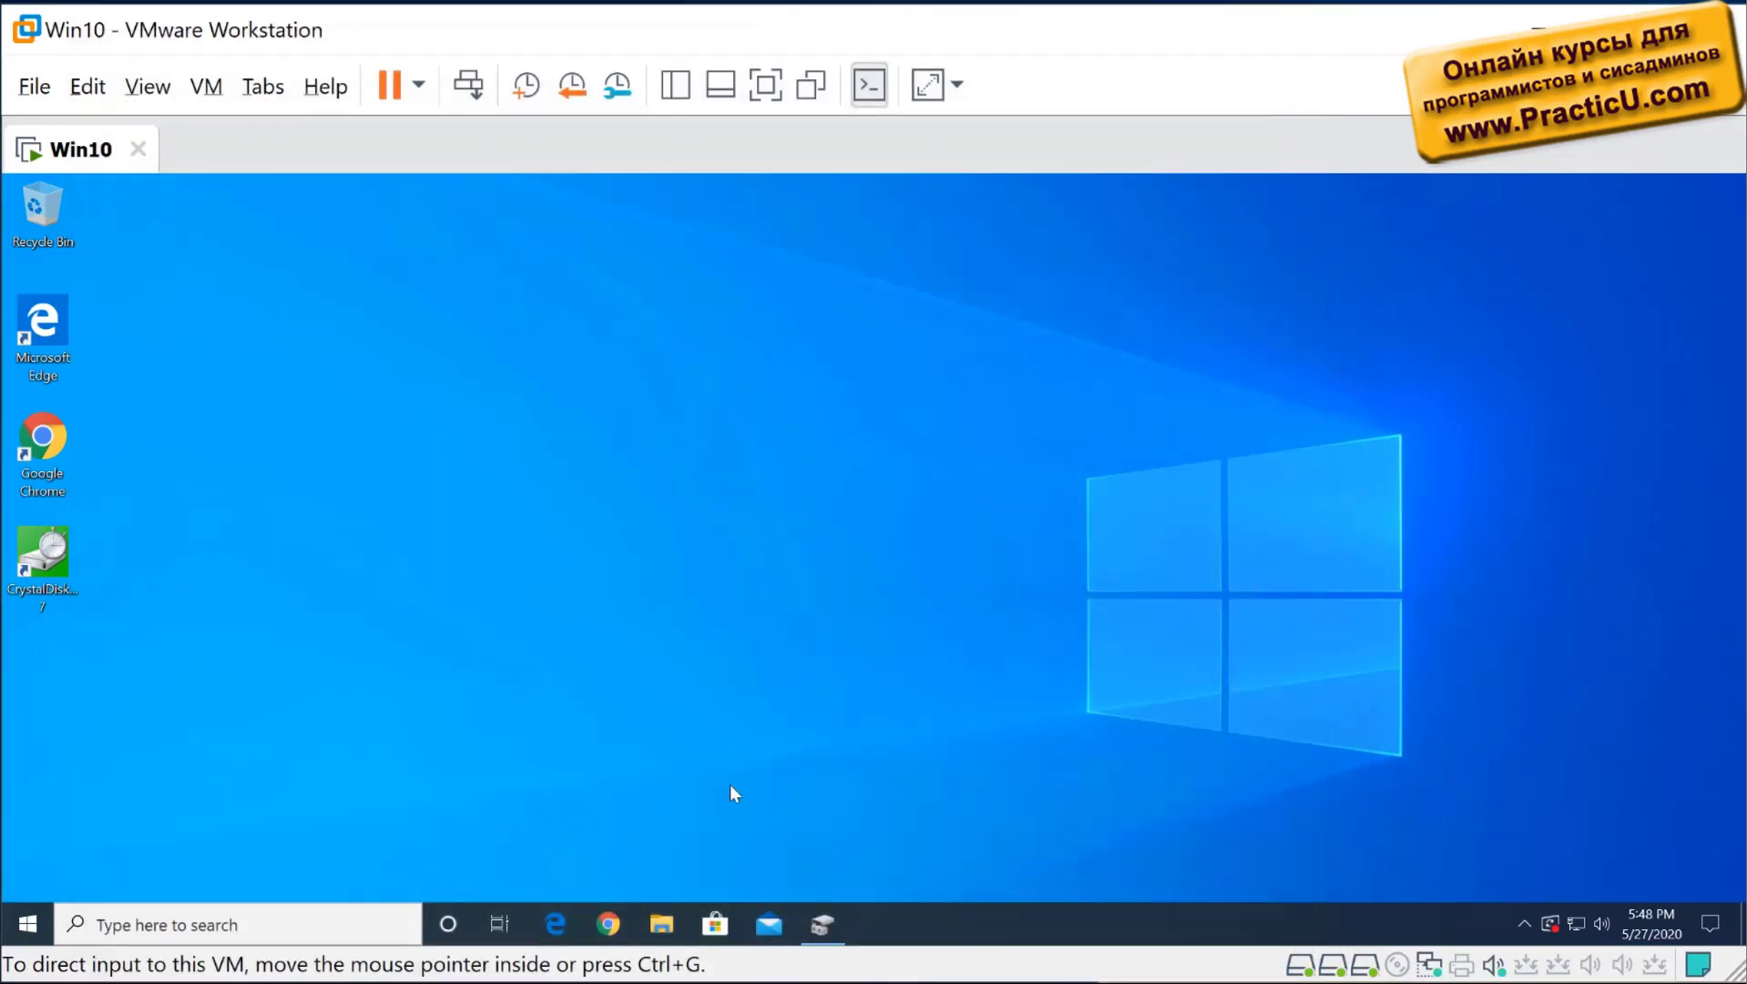
- Bring Disk Management back up and enlarge its graphical disk layout area
right_click(424, 648)
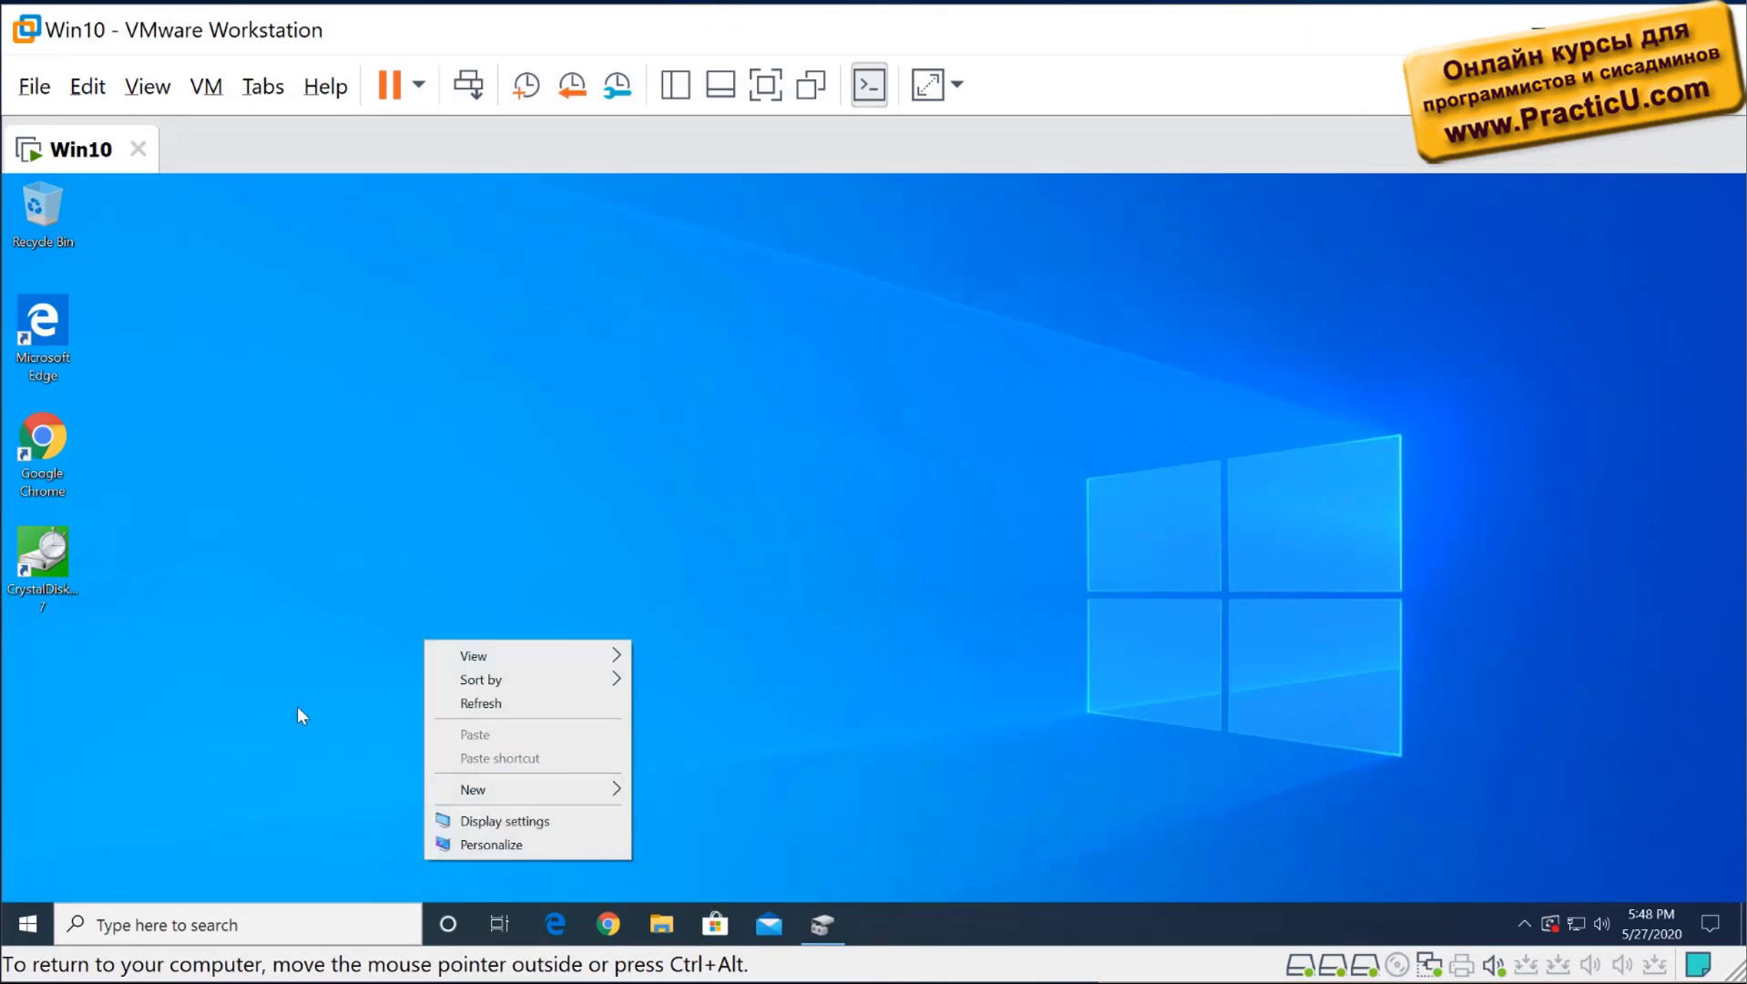
left_click(241, 731)
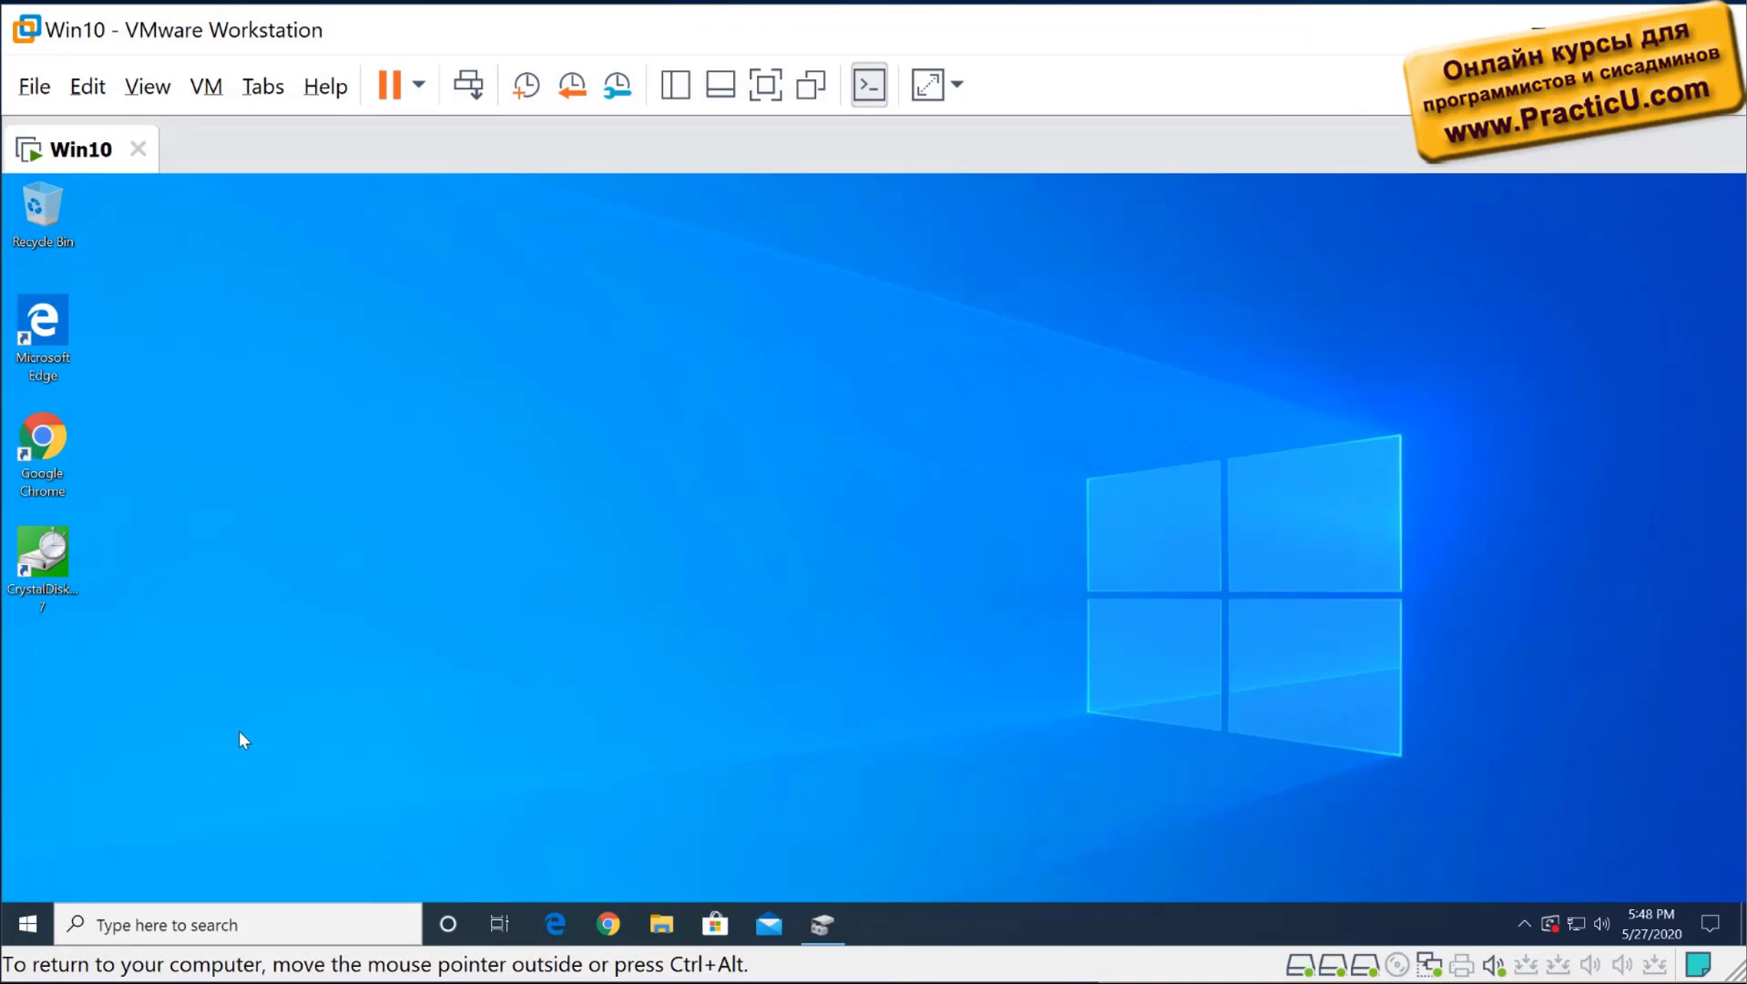
left_click(824, 924)
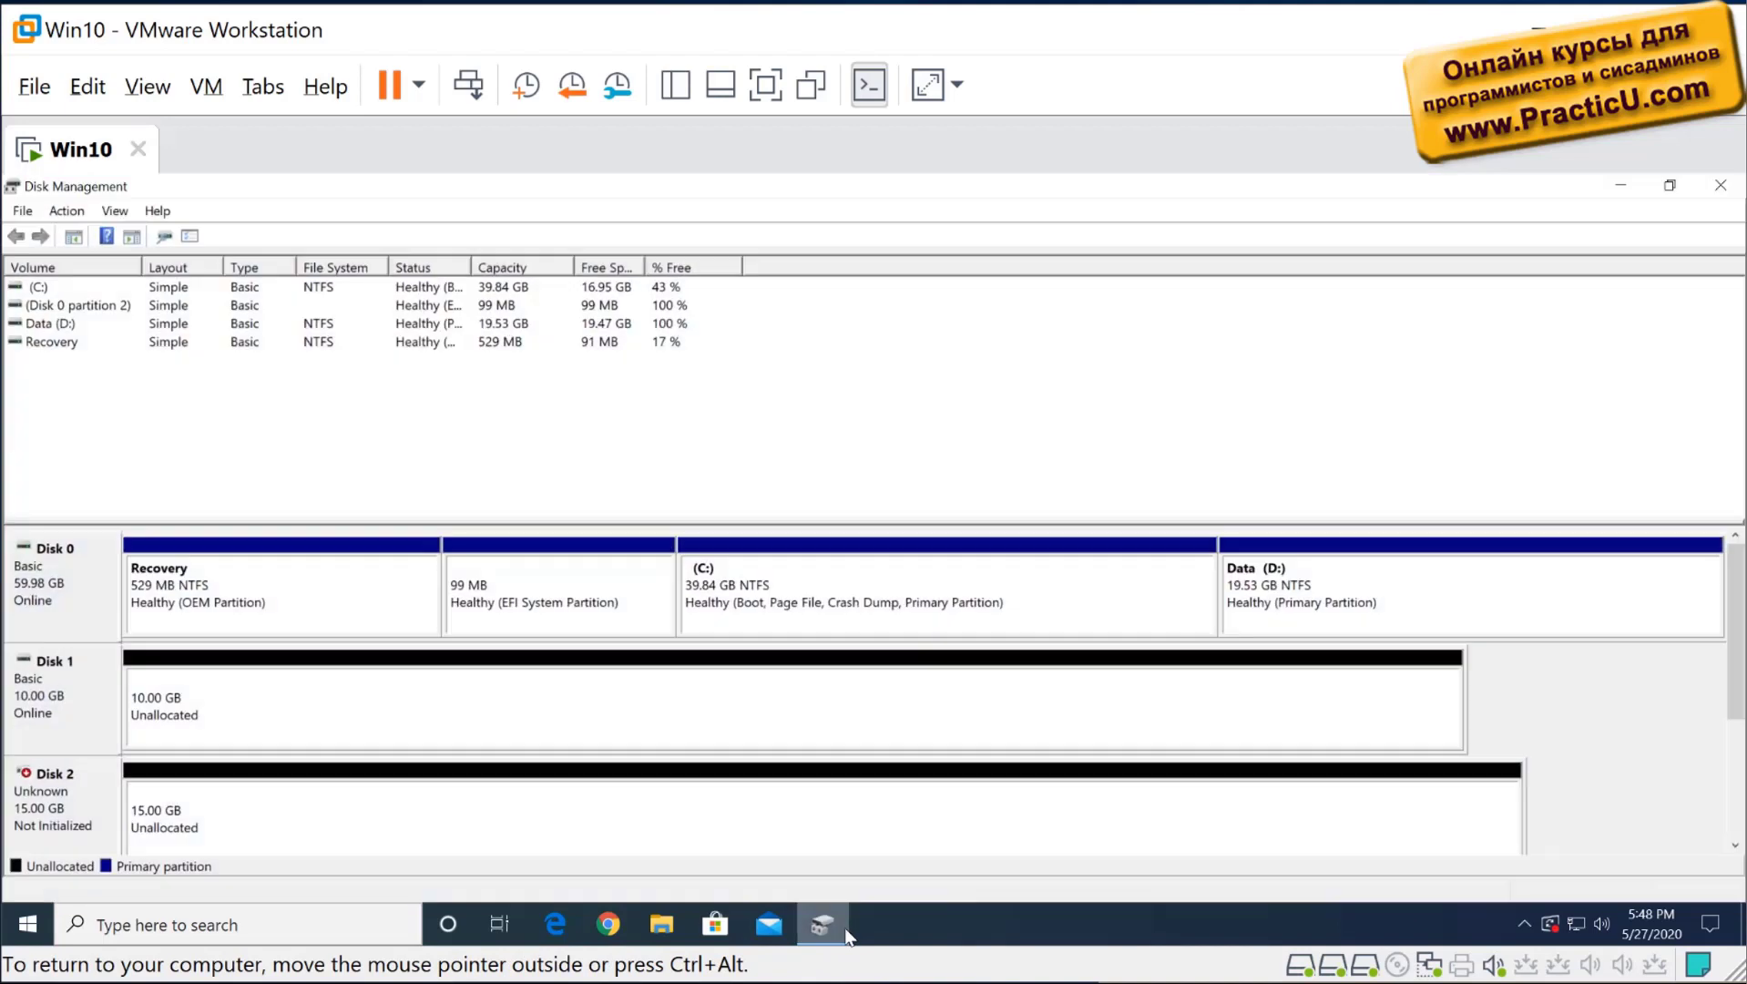
left_click_drag(341, 518, 342, 432)
- Try to initialize the new 15 GB Disk 2
left_click(64, 614)
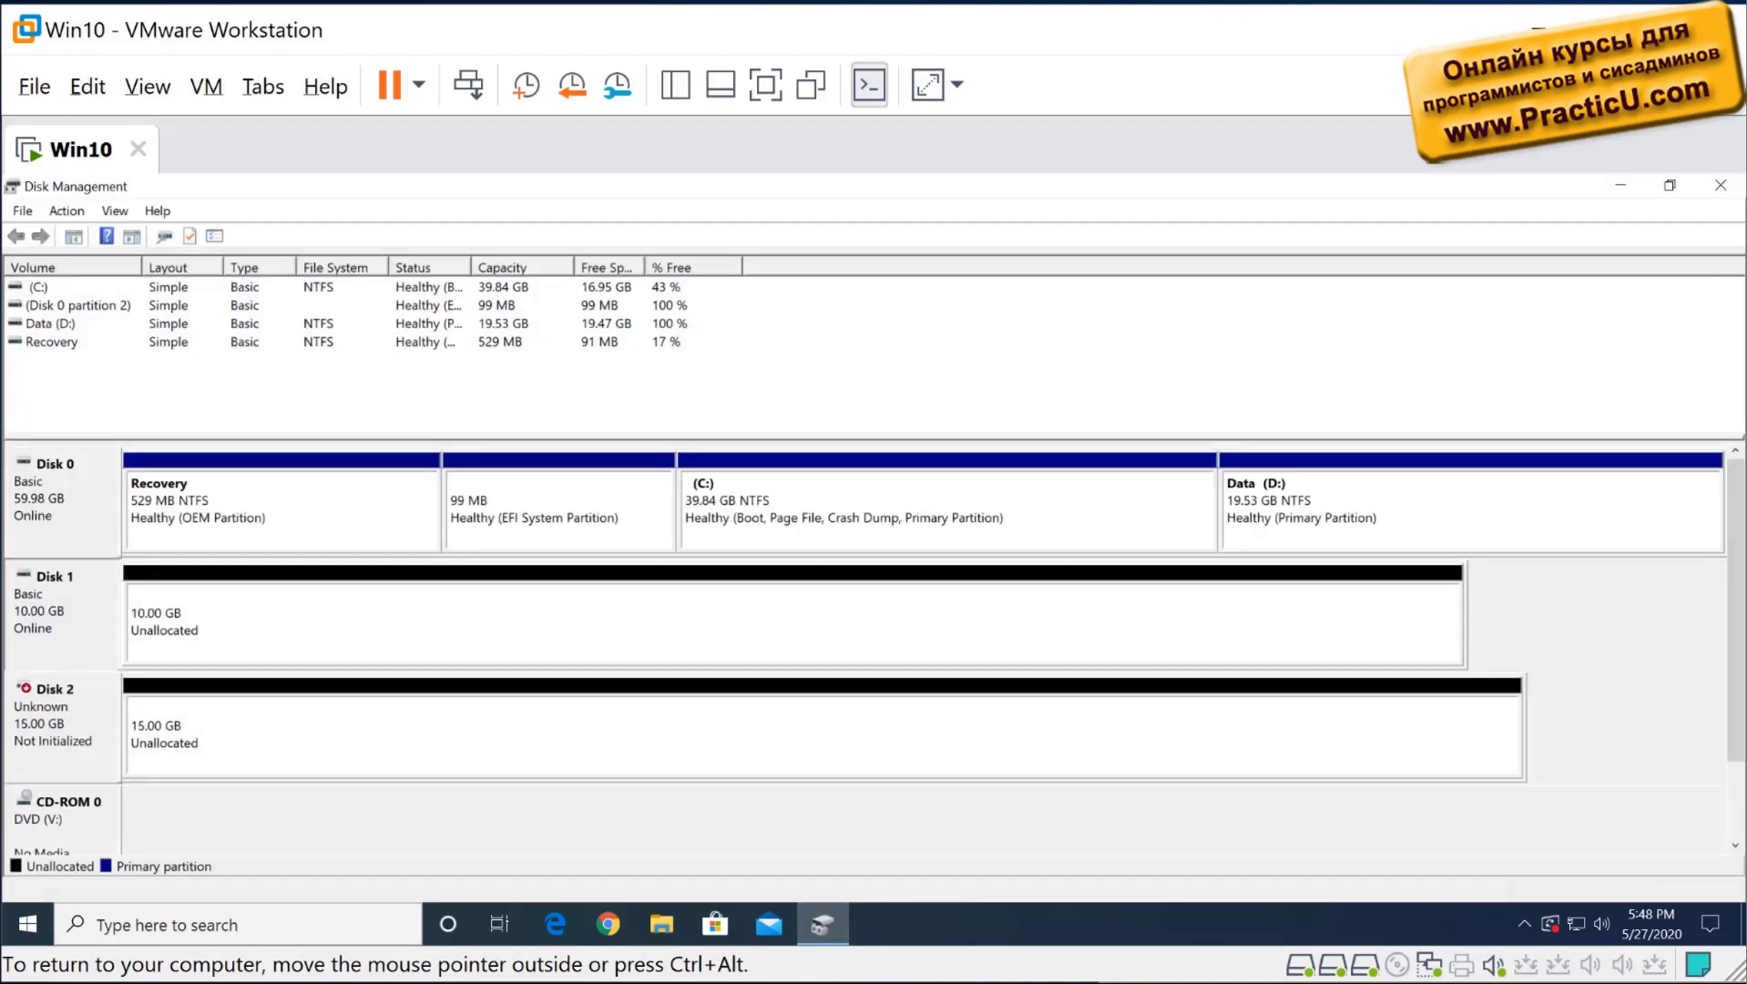
right_click(69, 726)
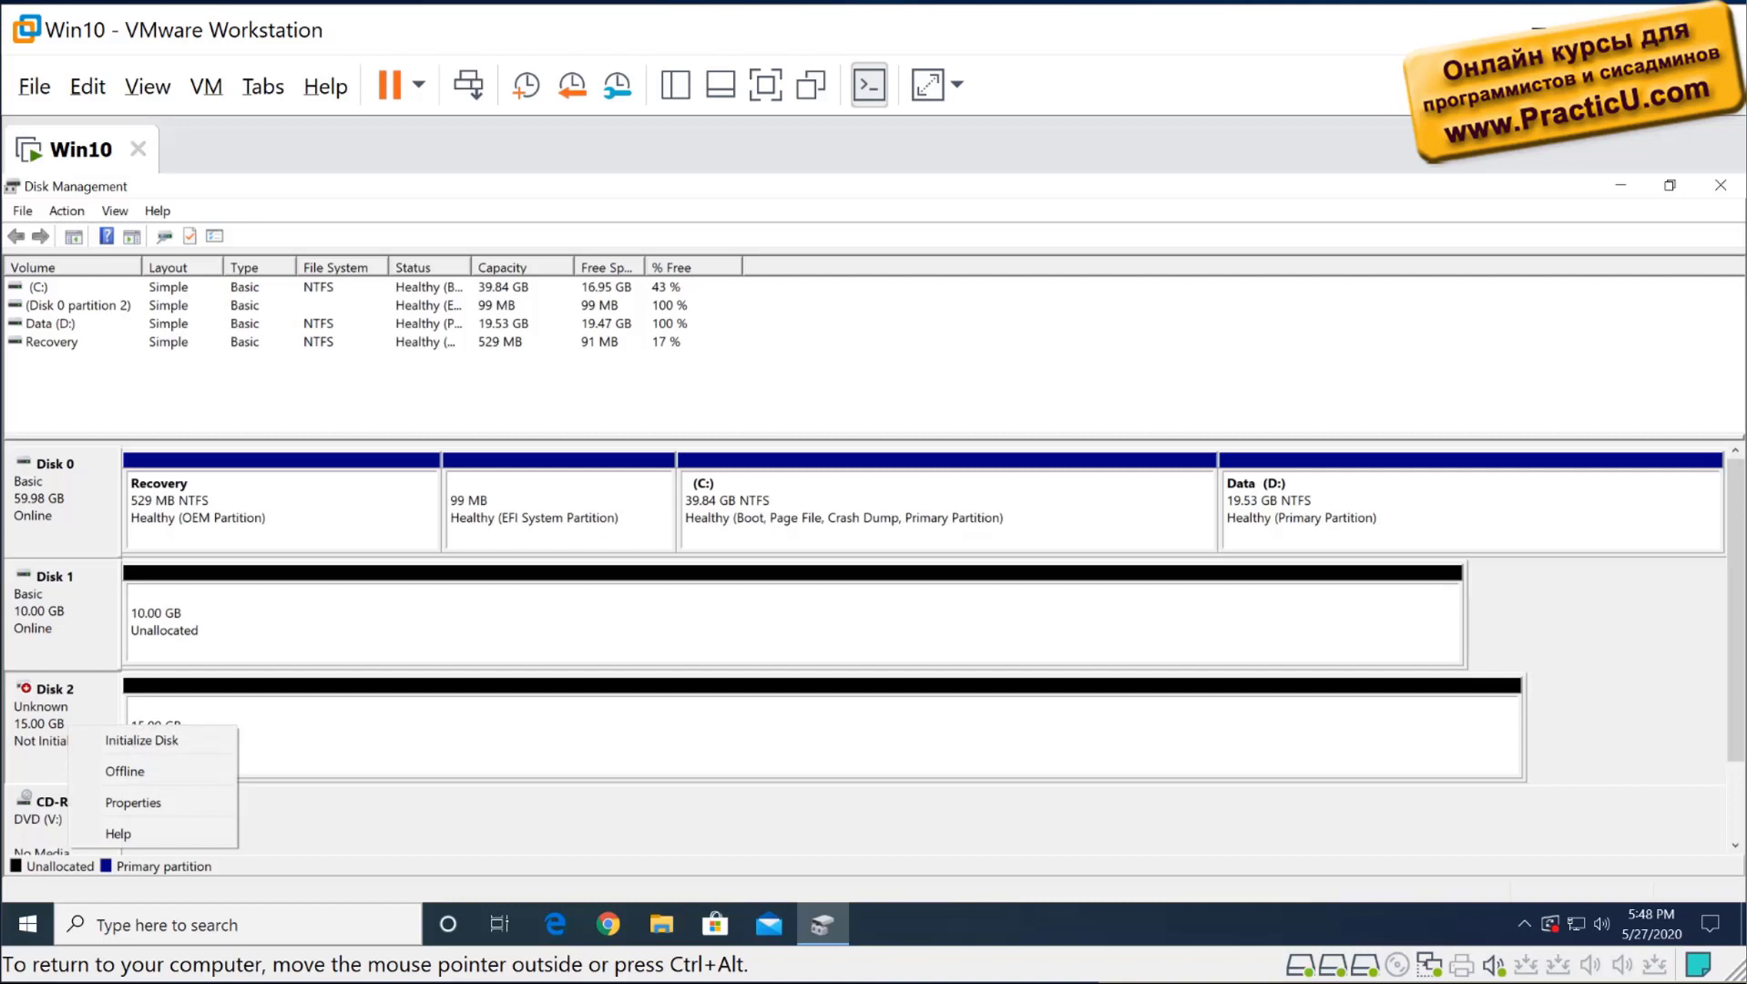
left_click(141, 740)
left_click(63, 613)
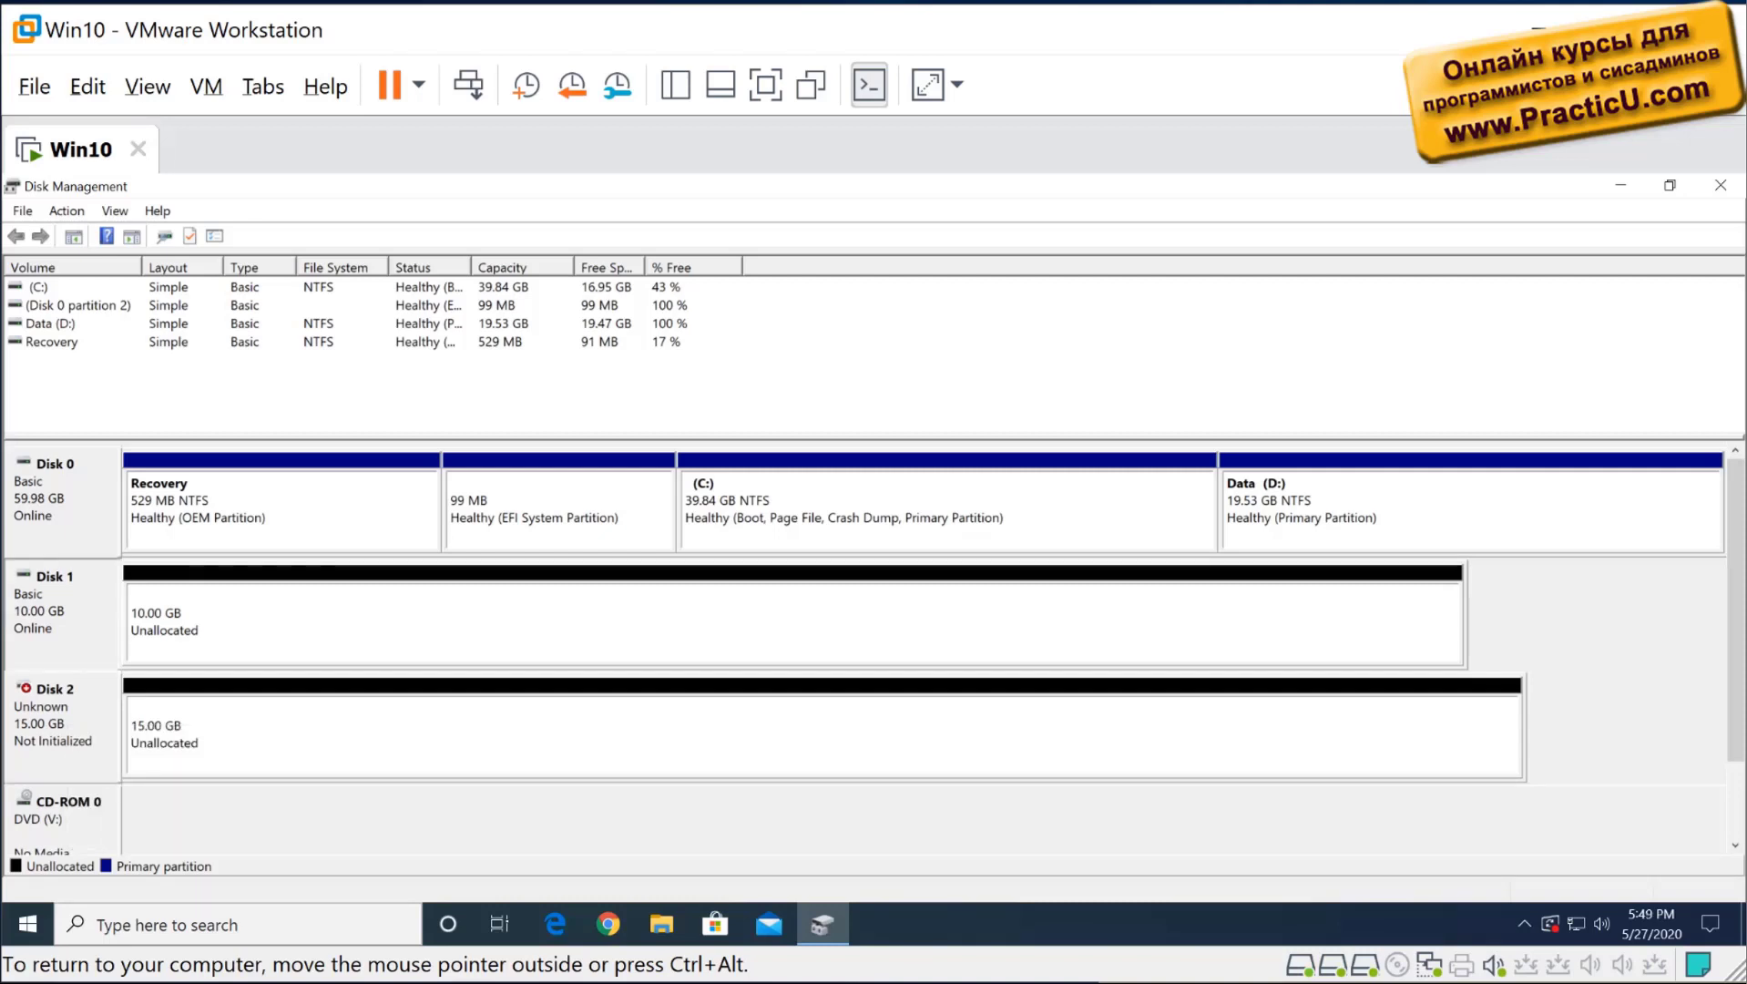
- Convert the 10 GB Disk 1 to a GPT disk
right_click(26, 739)
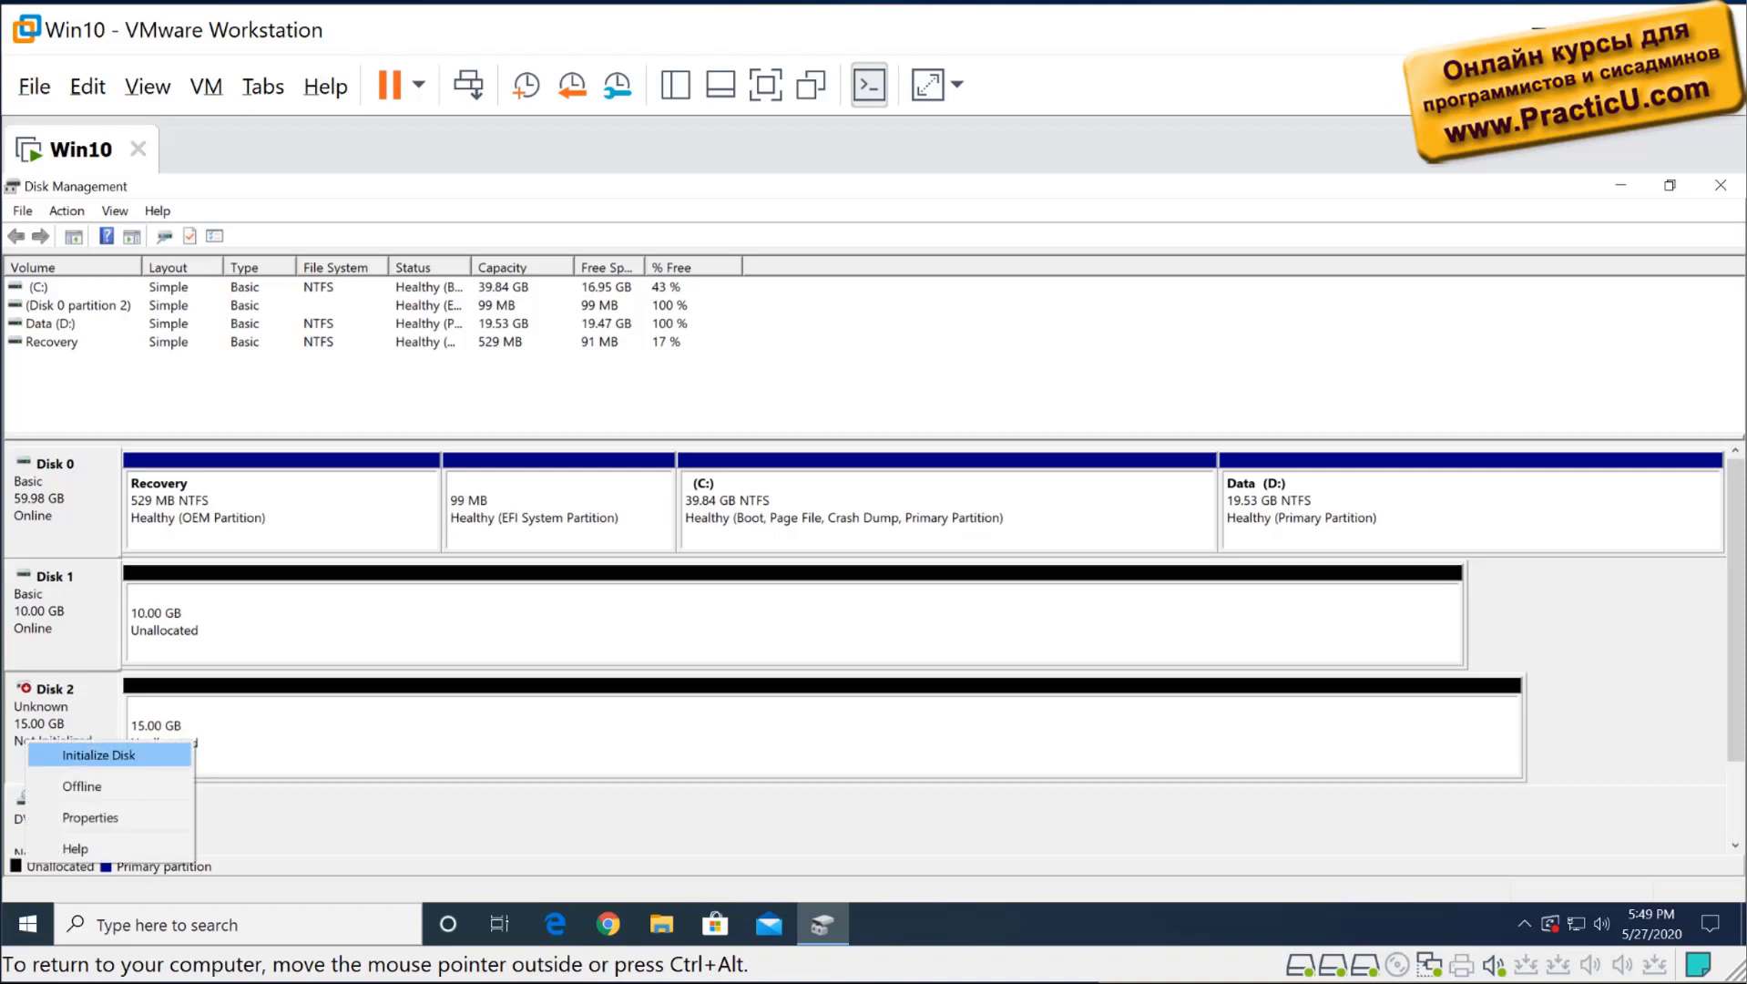
right_click(75, 617)
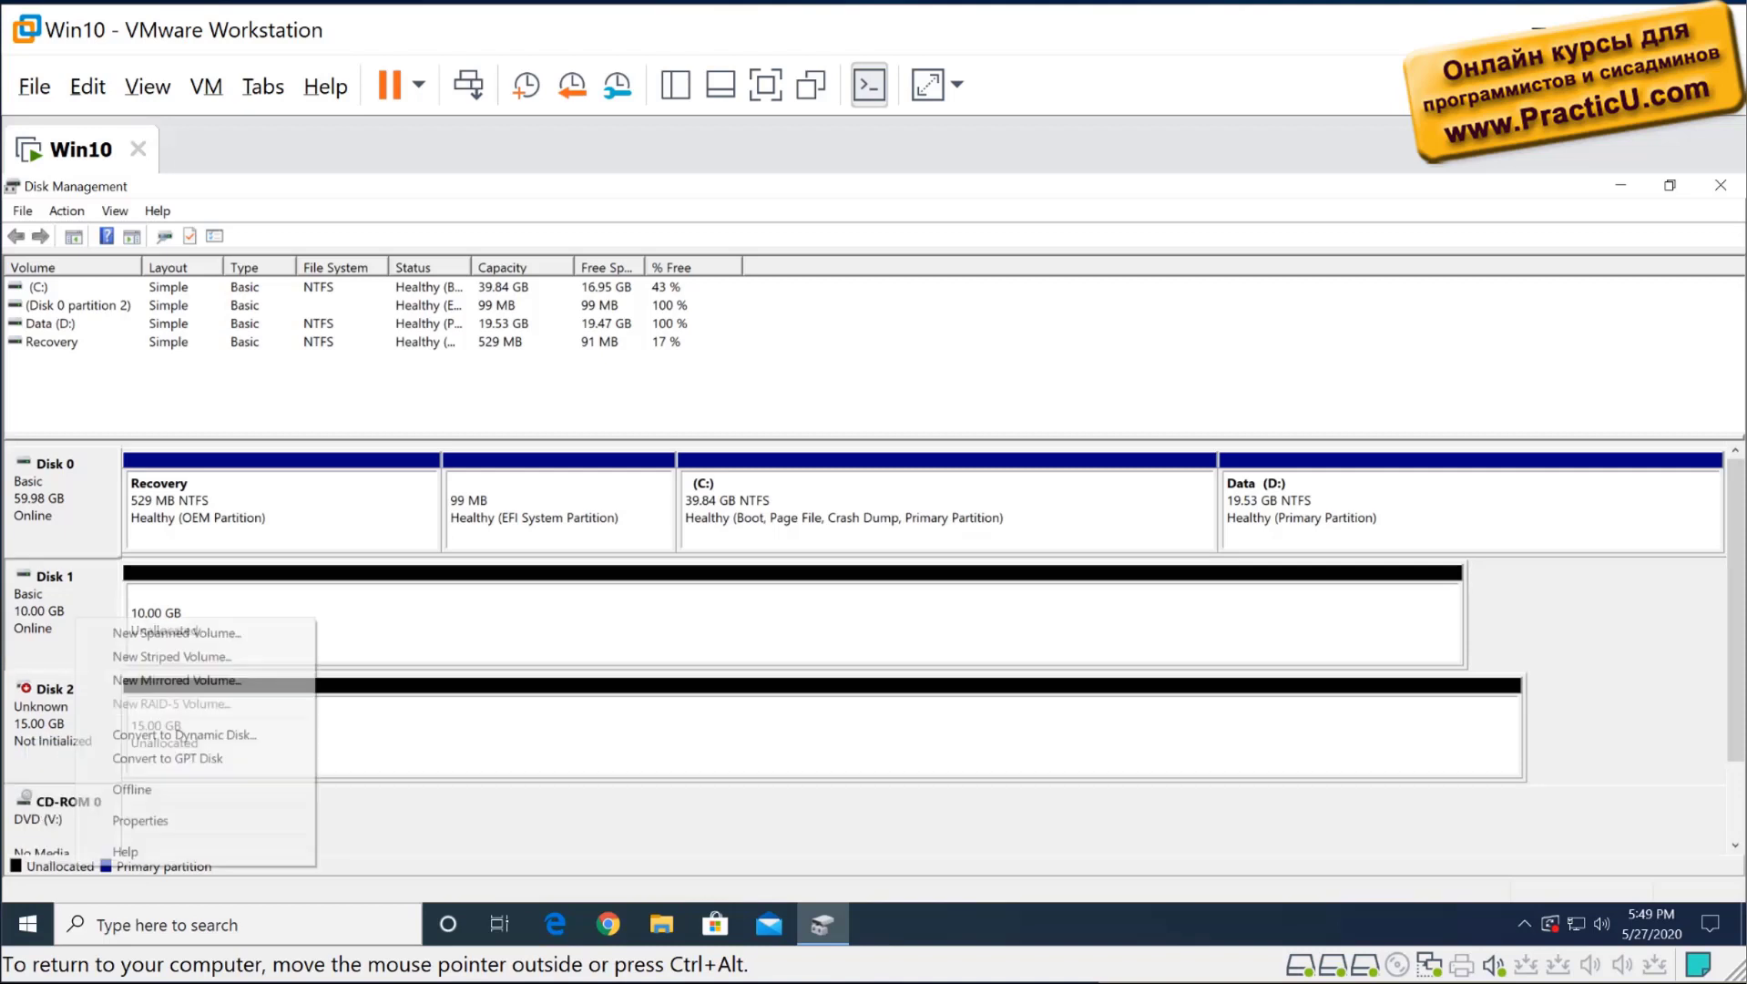
left_click(169, 757)
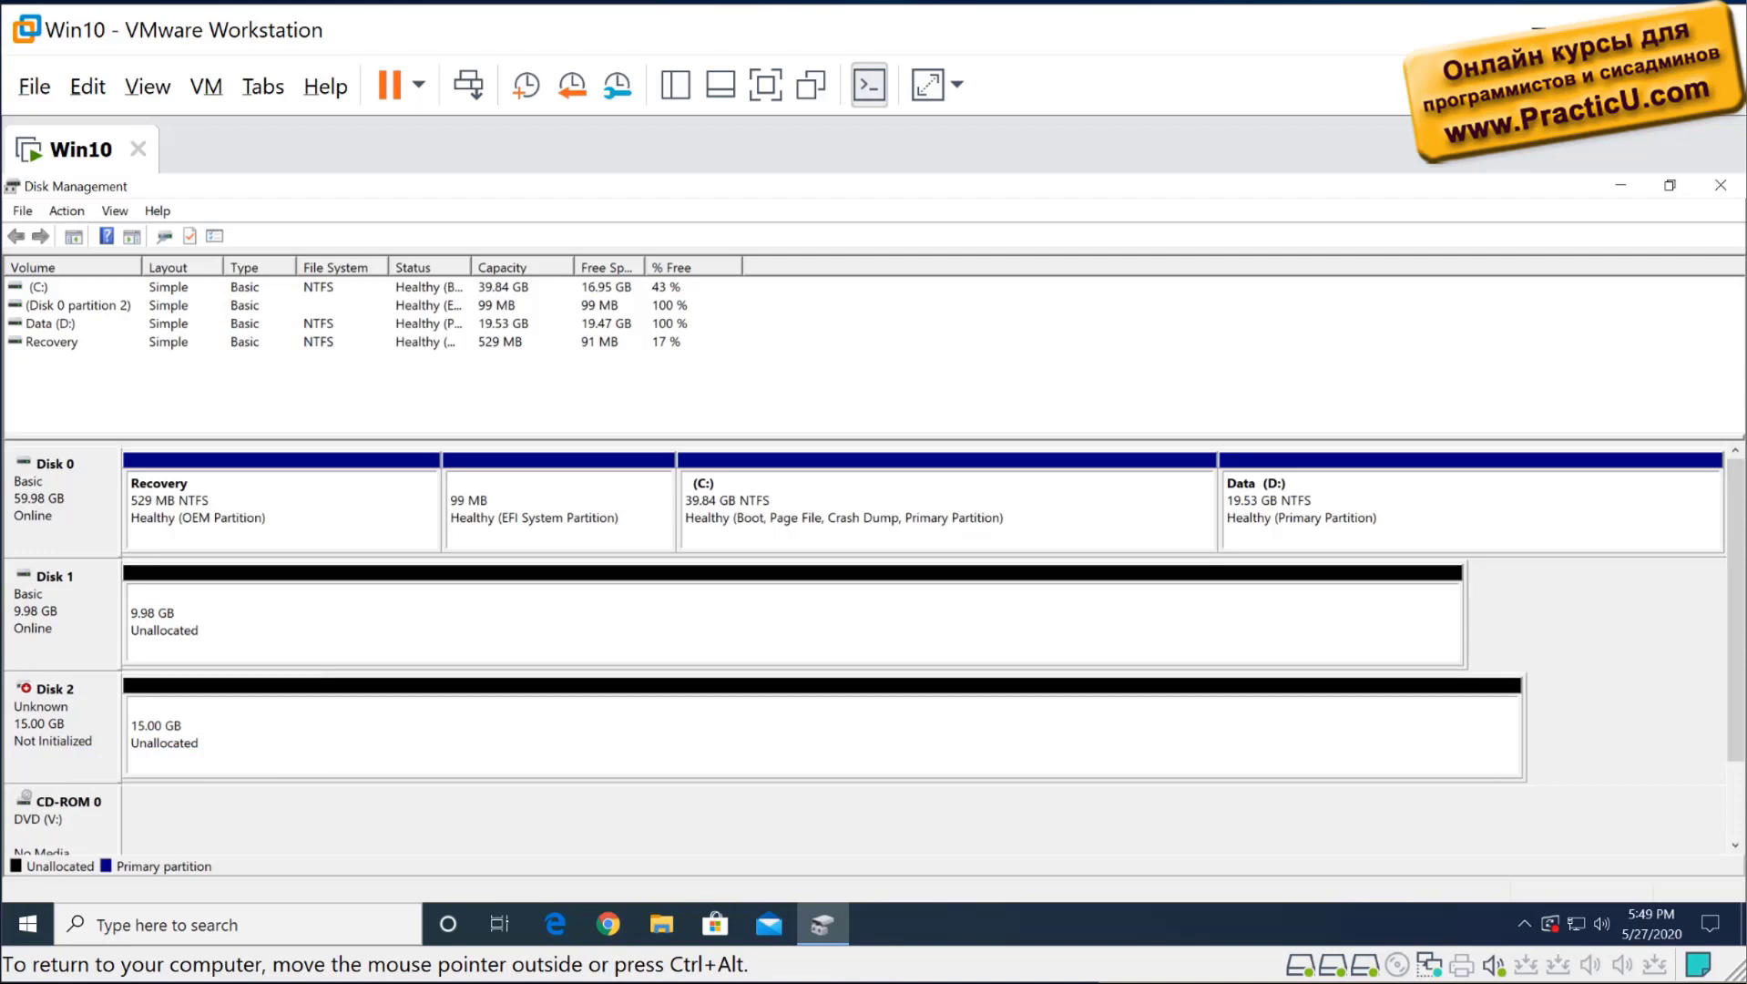
right_click(107, 713)
left_click(169, 727)
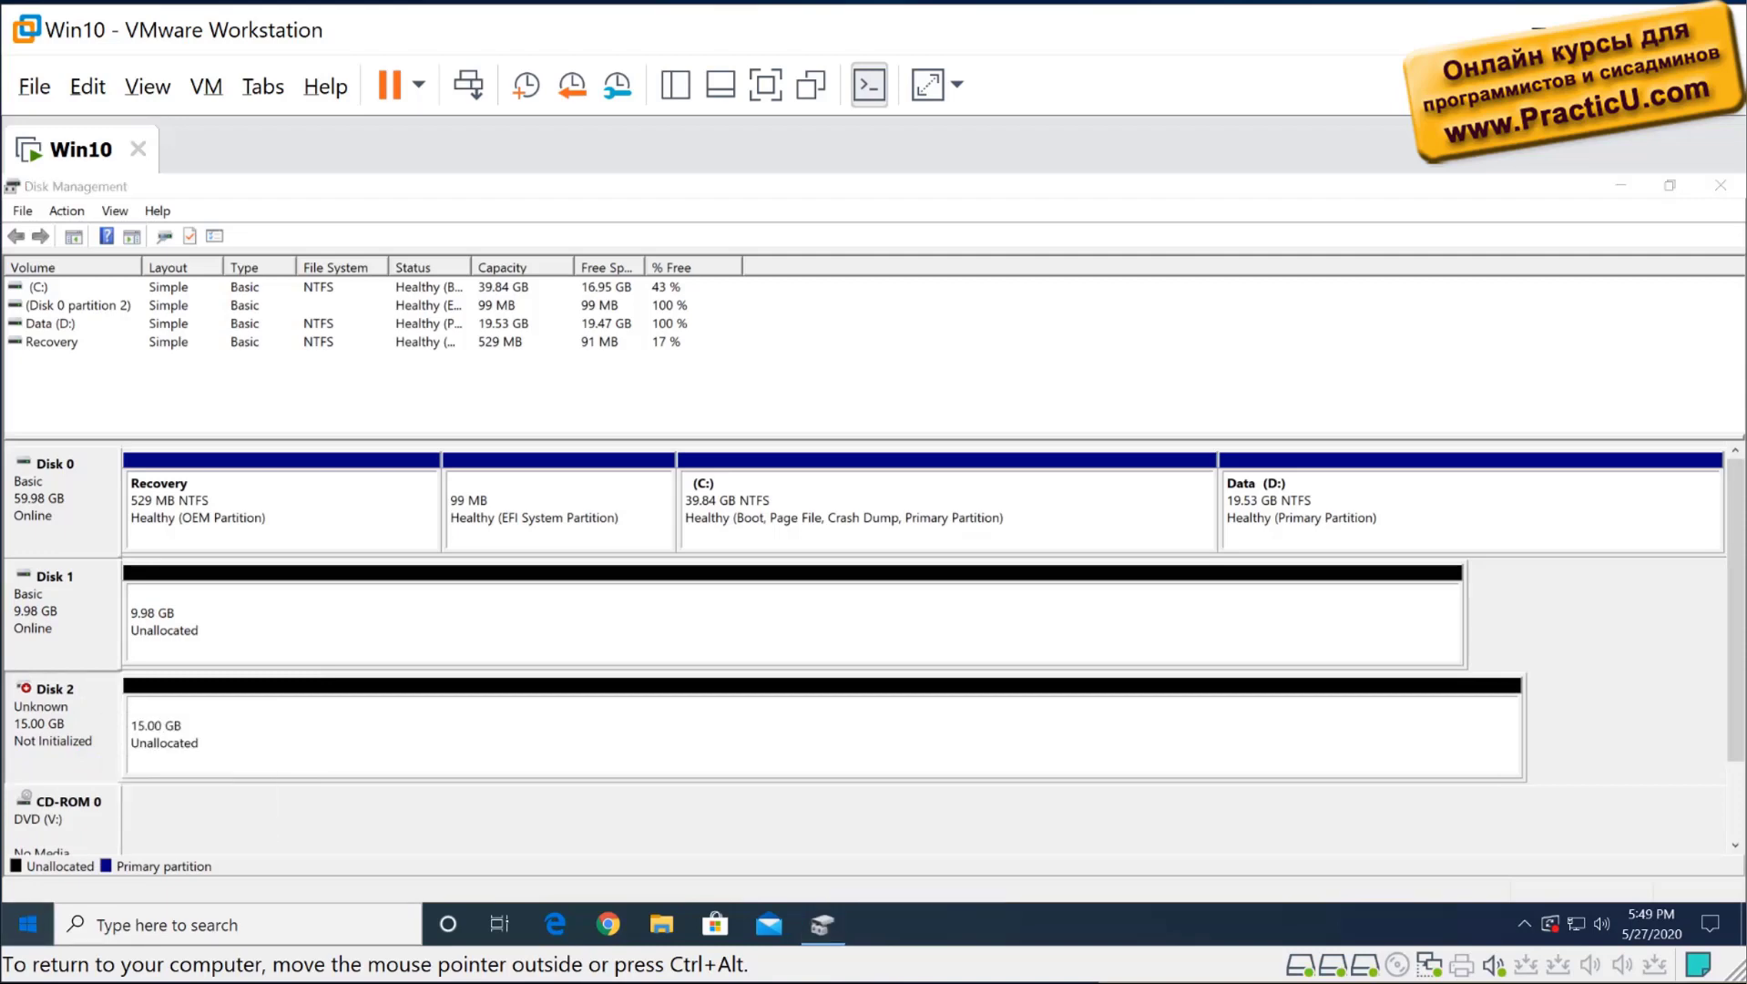
- Search Windows for "storage" and open Manage Storage Spaces in a maximized window
key("super")
type("stira")
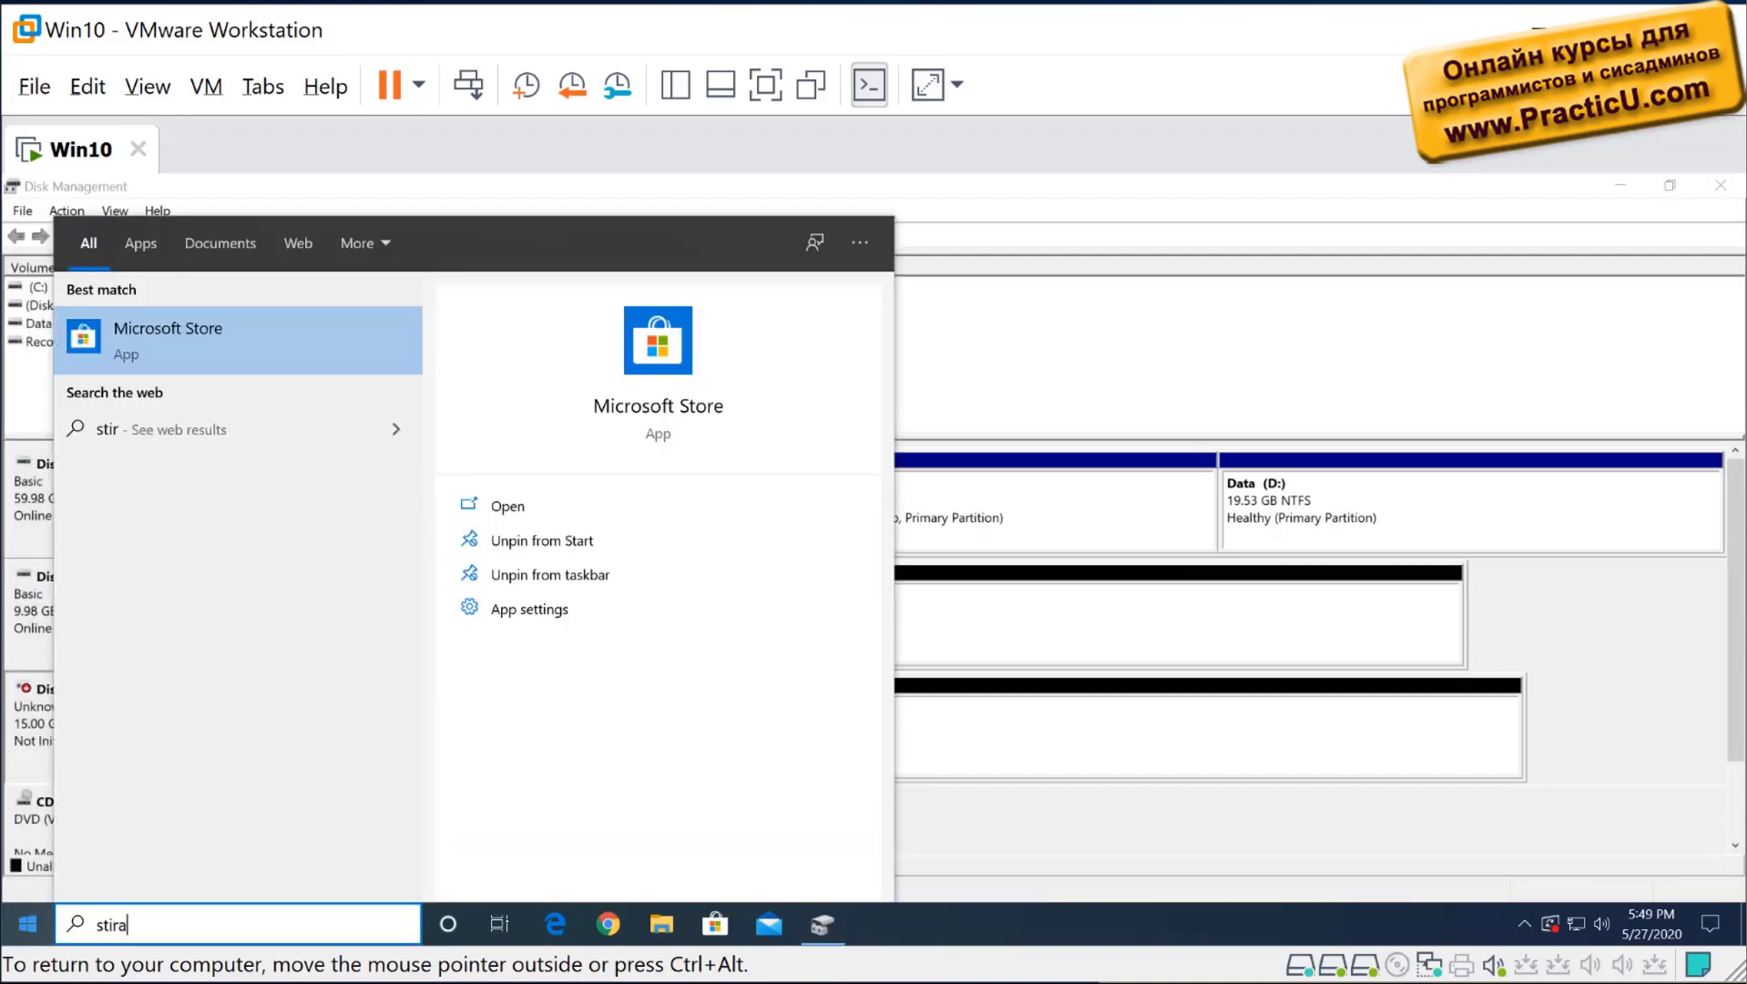
type("ge")
key("ctrl+a")
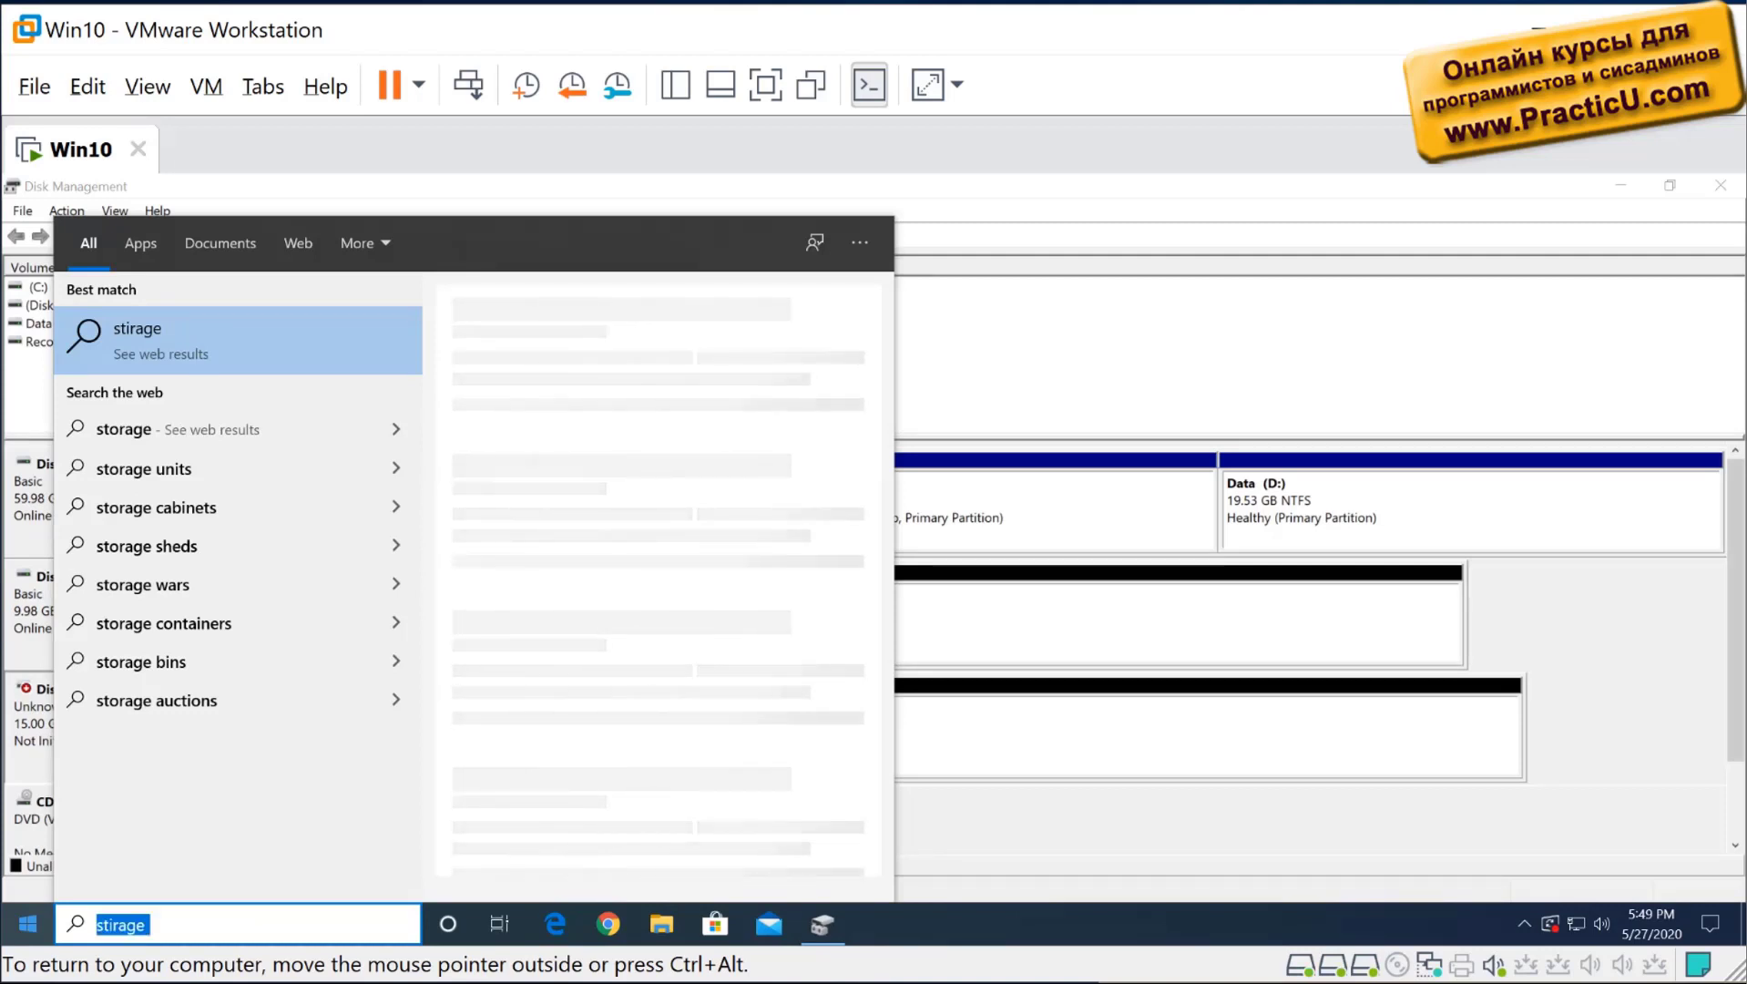
type("storage")
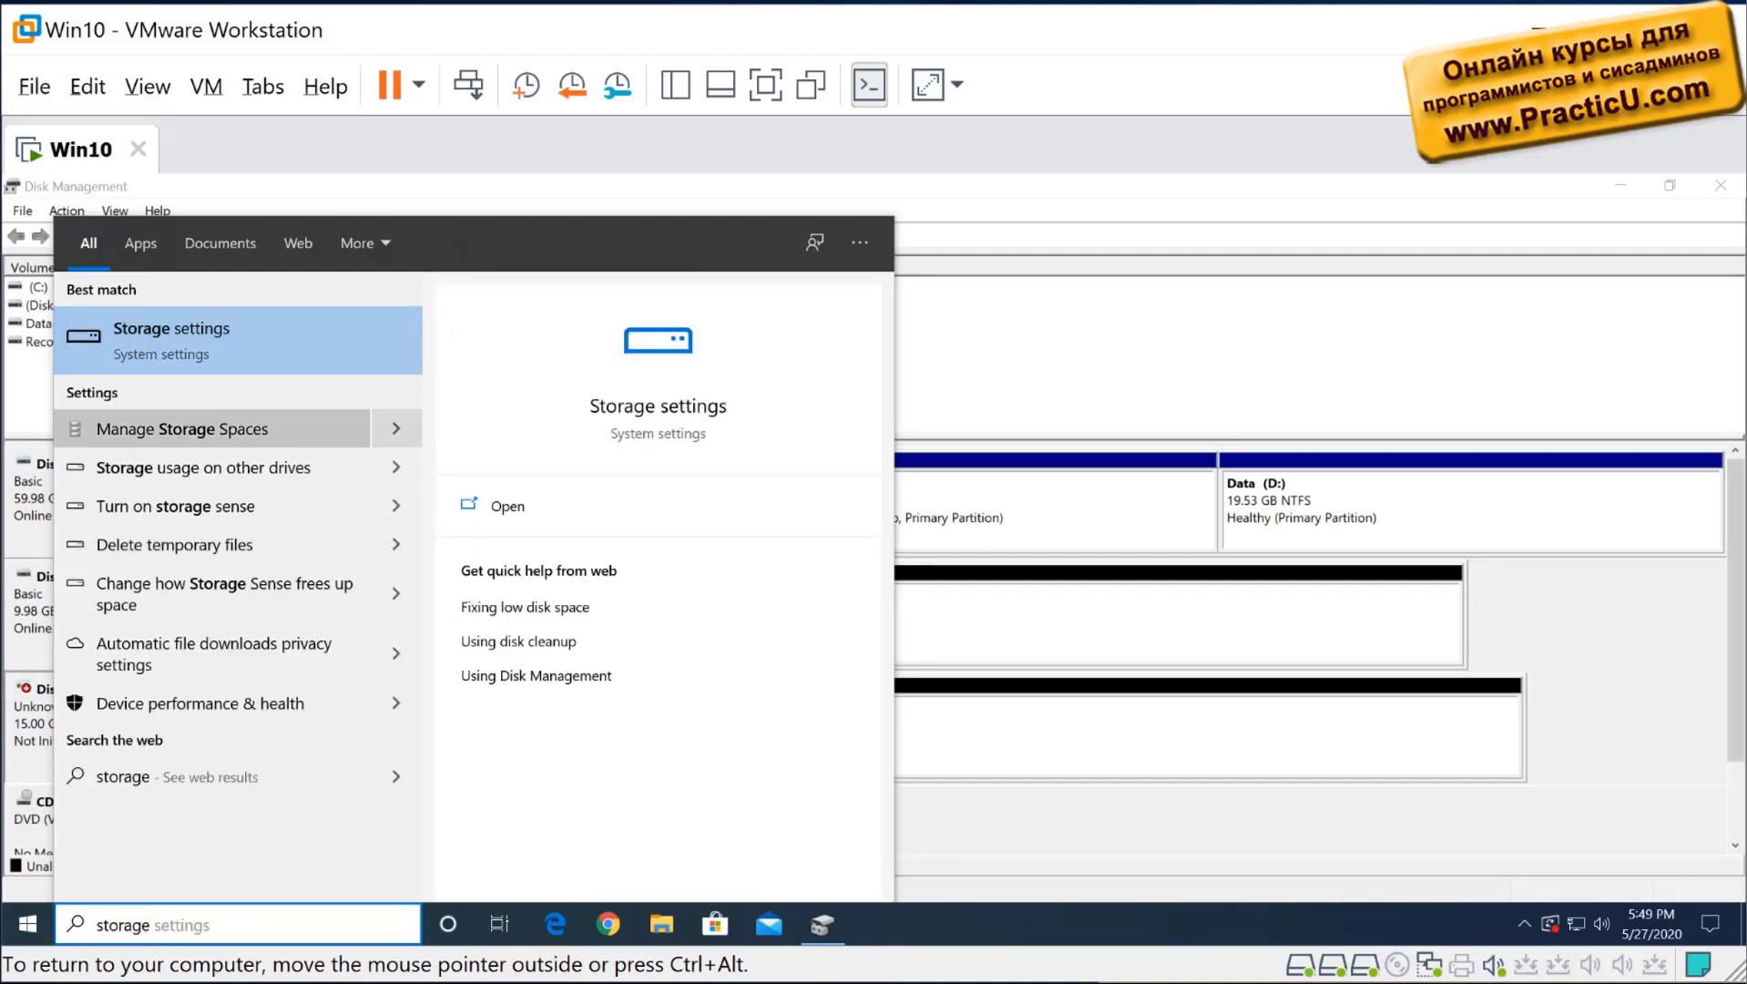
left_click(228, 428)
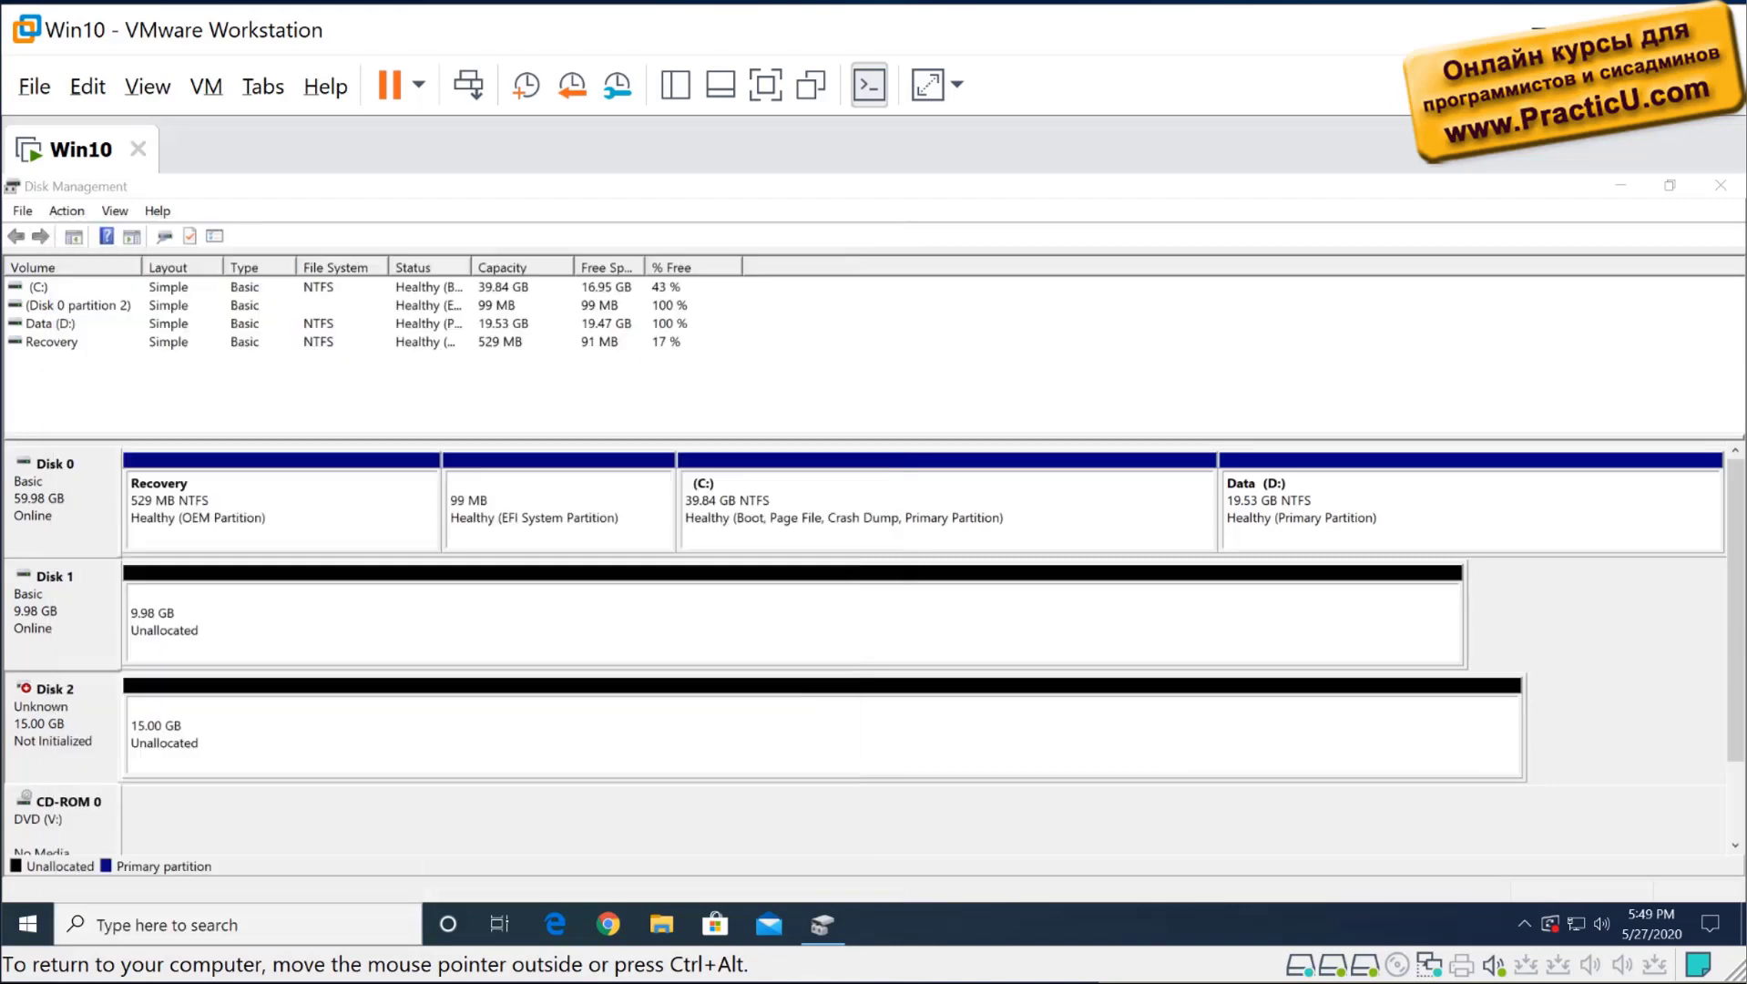
double_click(619, 239)
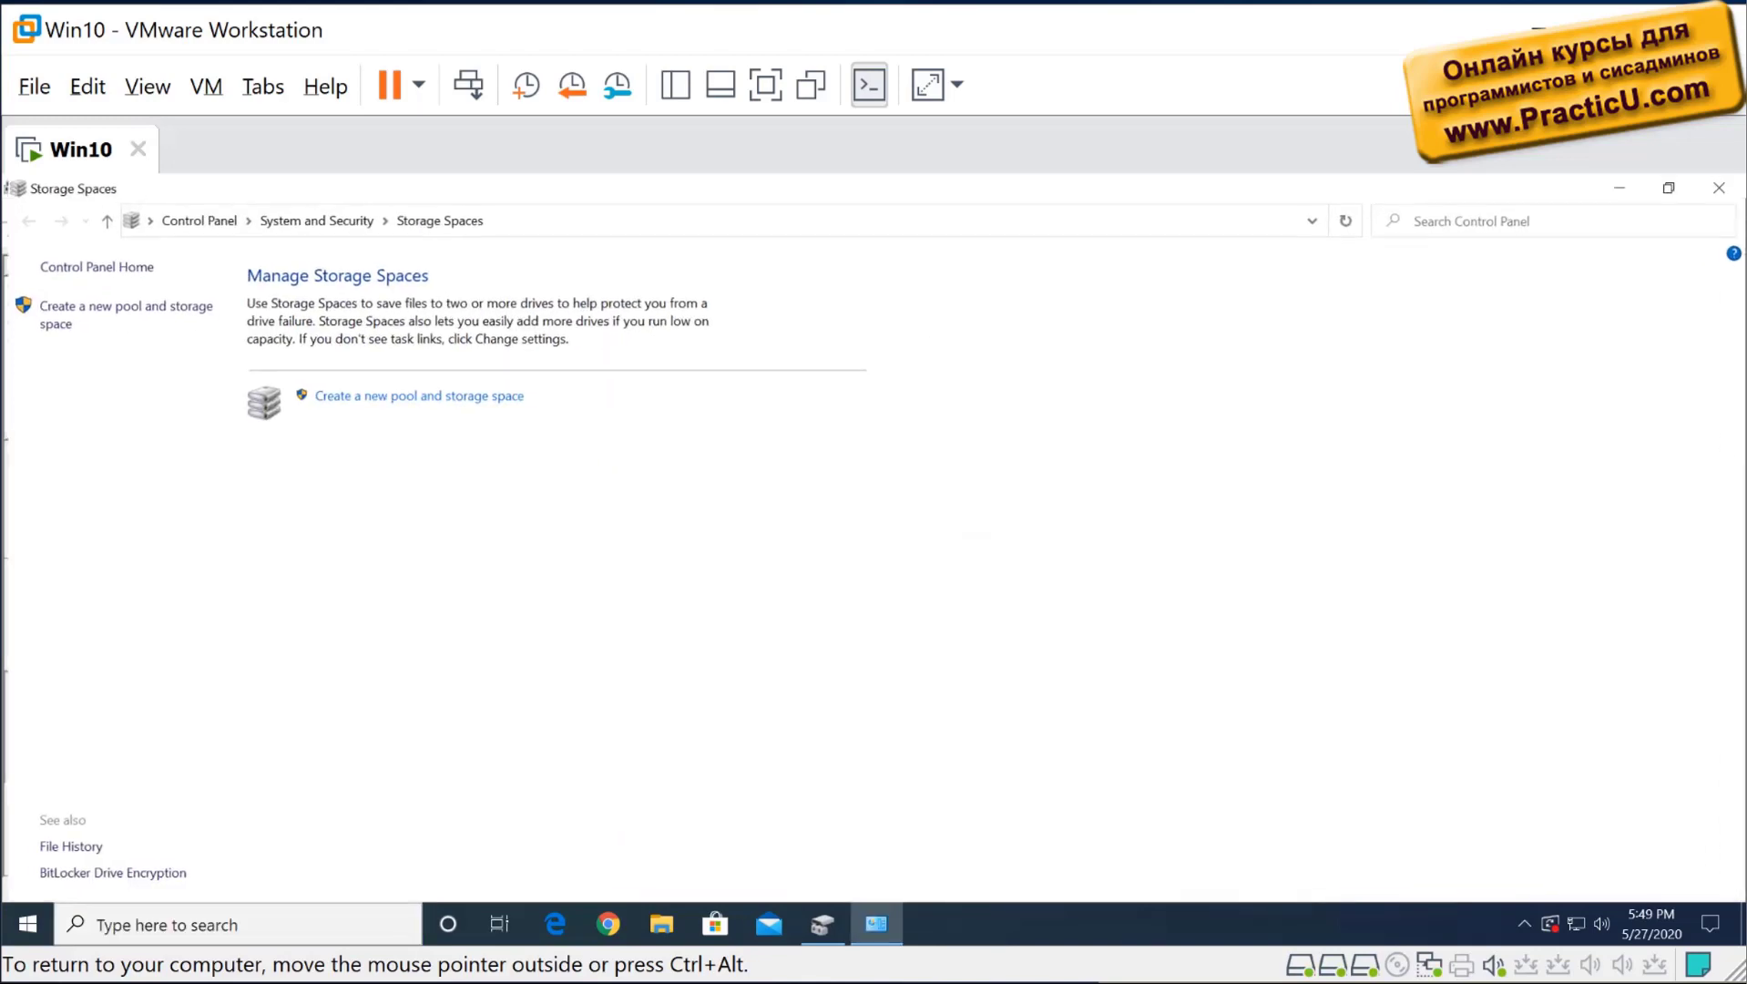
- Show the full path of the Storage Spaces page, start creating a new pool and storage space, and allow the system changes
left_click(565, 219)
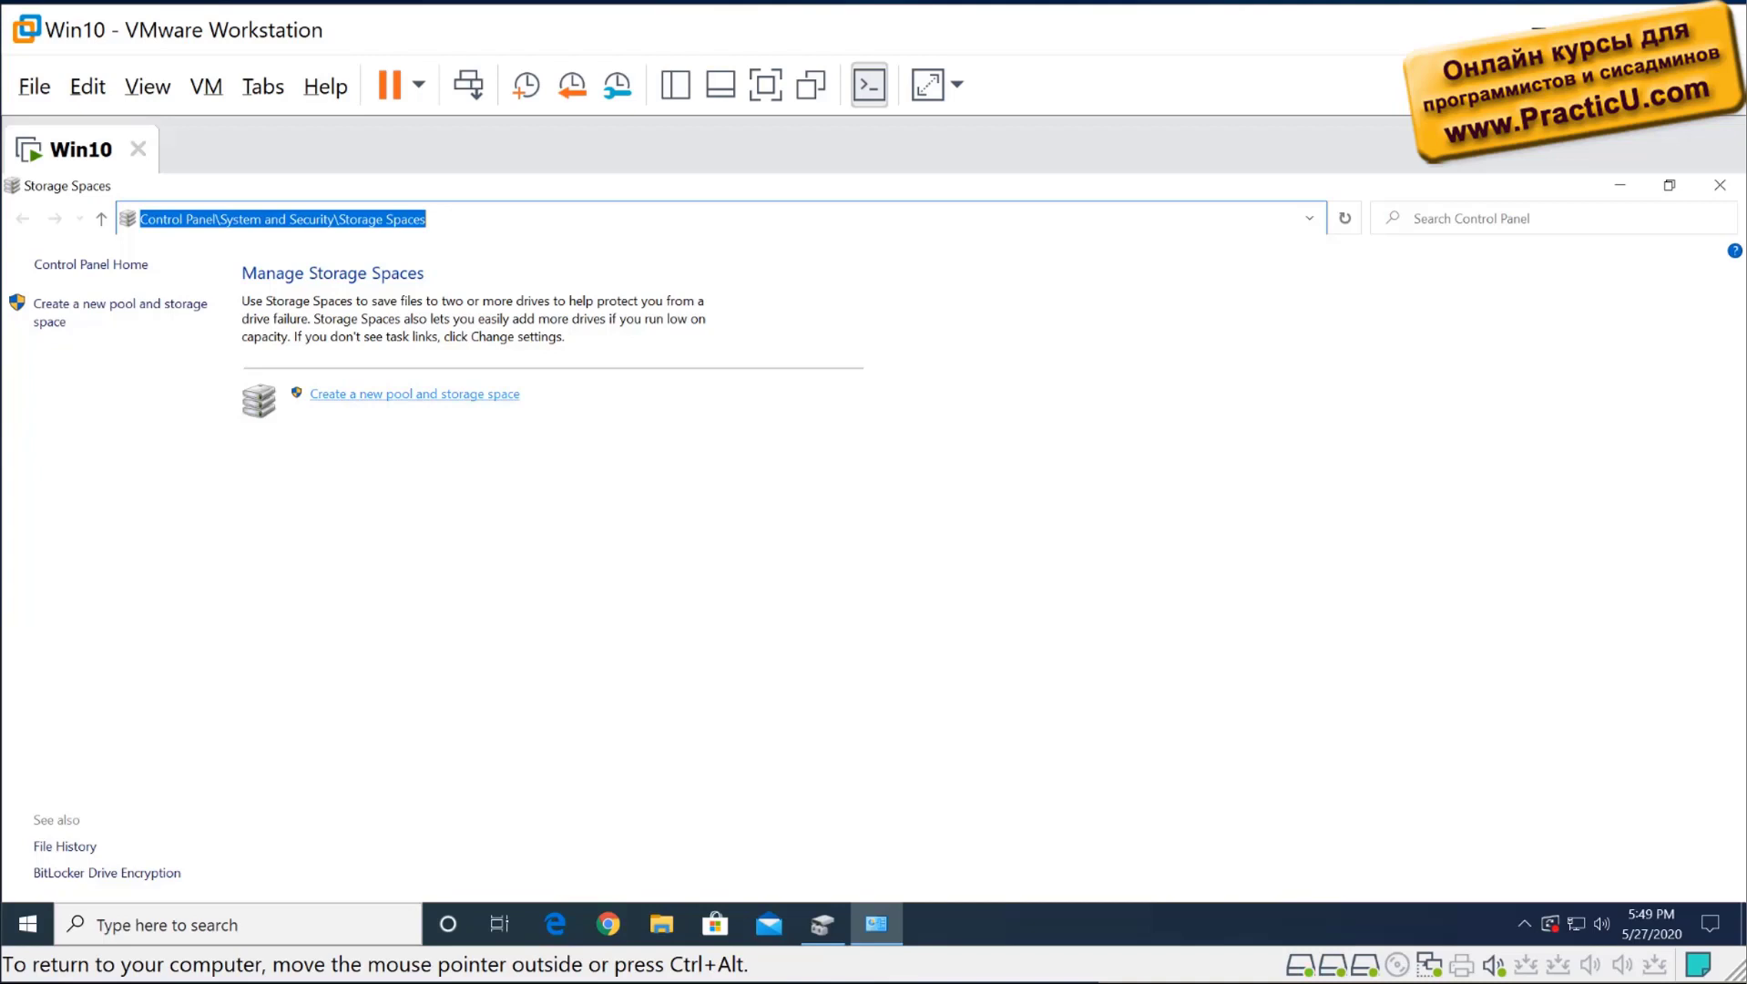
left_click(415, 393)
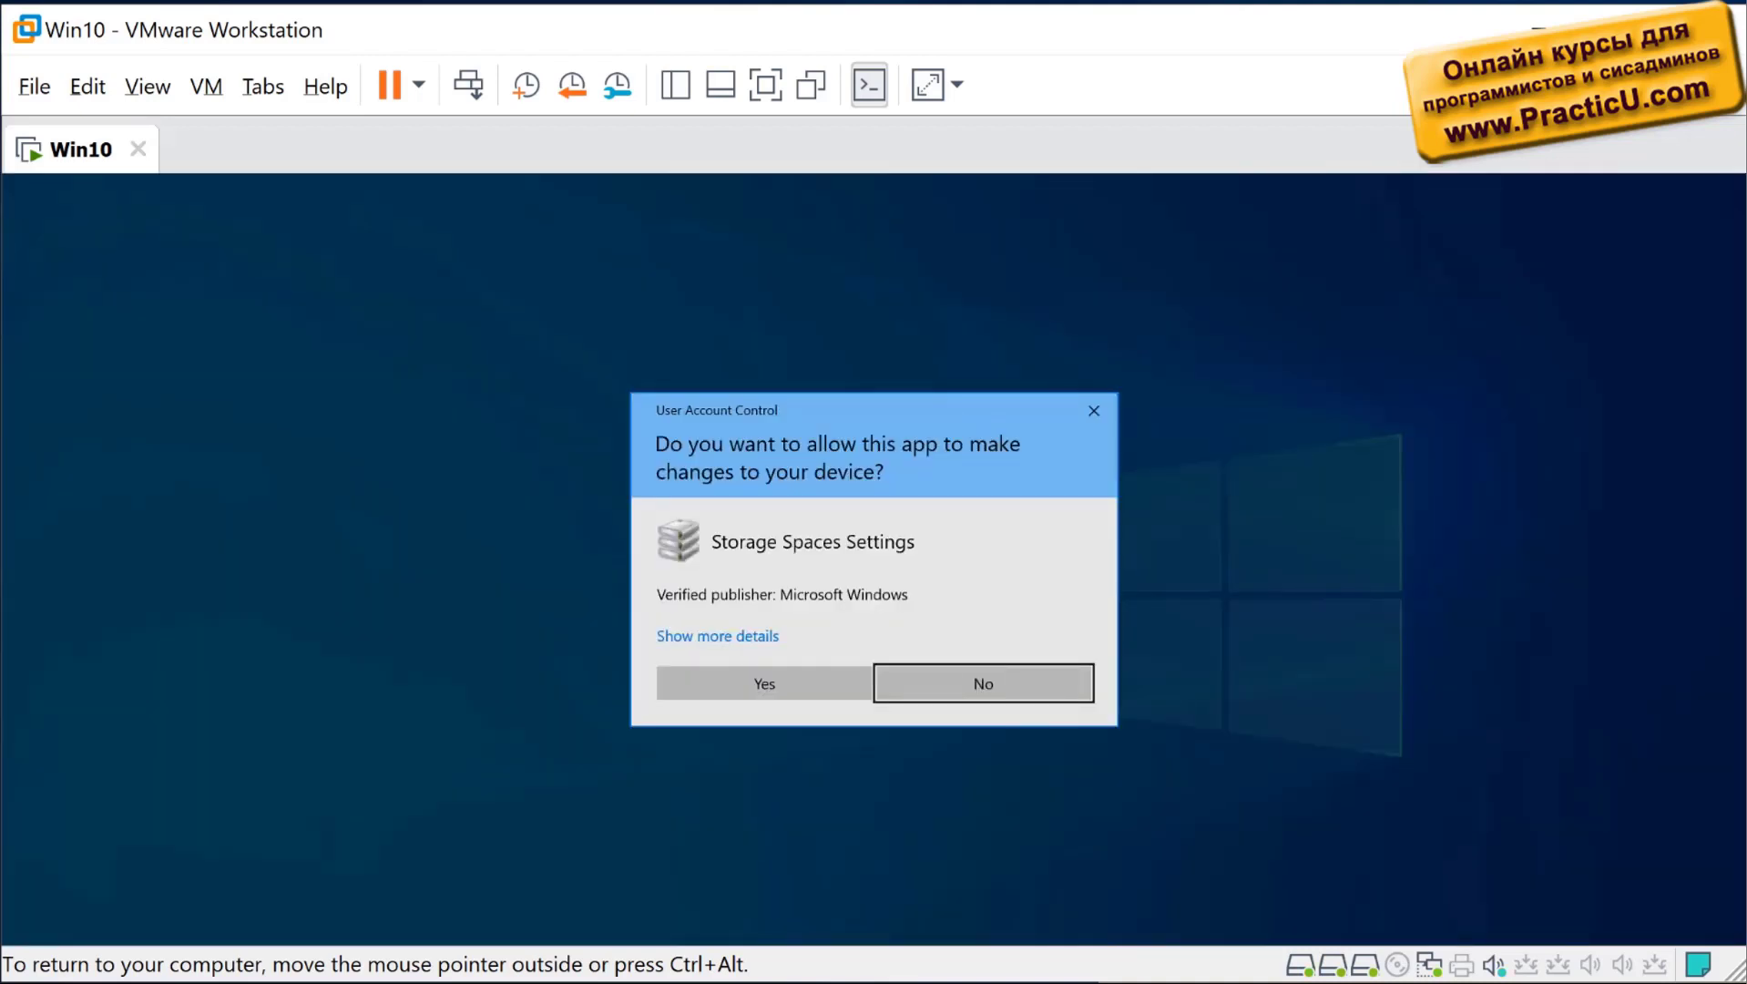
left_click(764, 683)
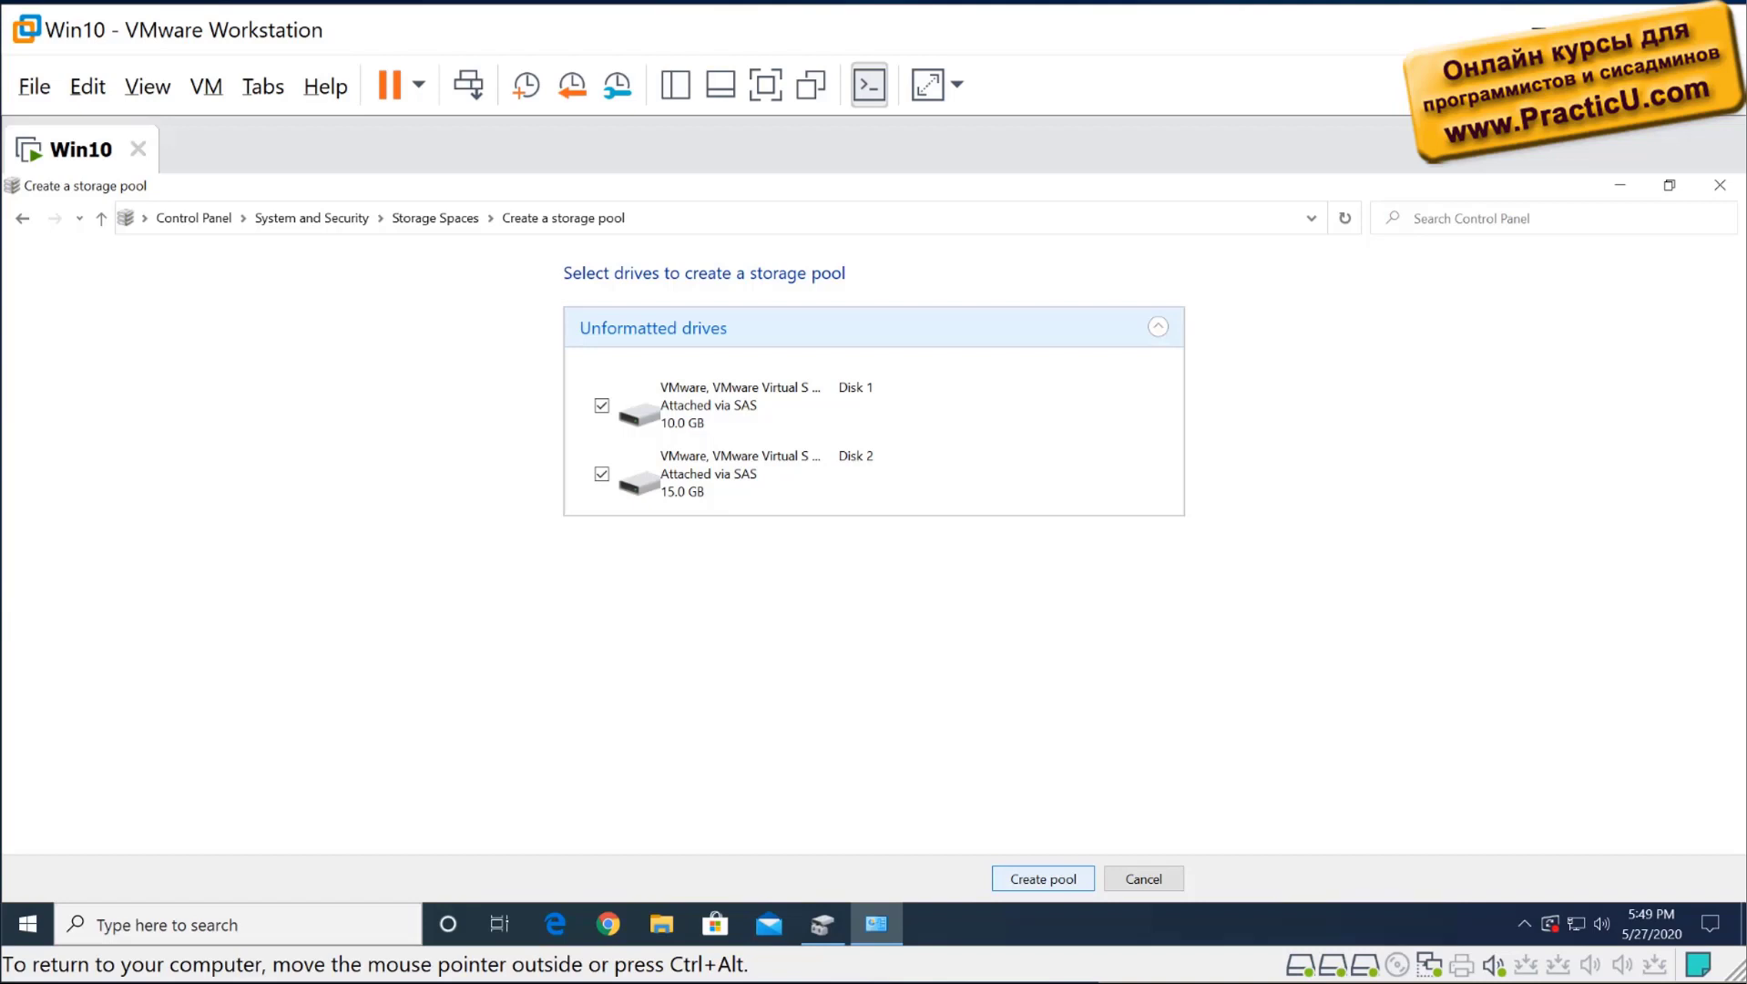
- Place Disk Management side by side with the storage pool window and create the pool from Disk 1 and Disk 2
left_click(821, 923)
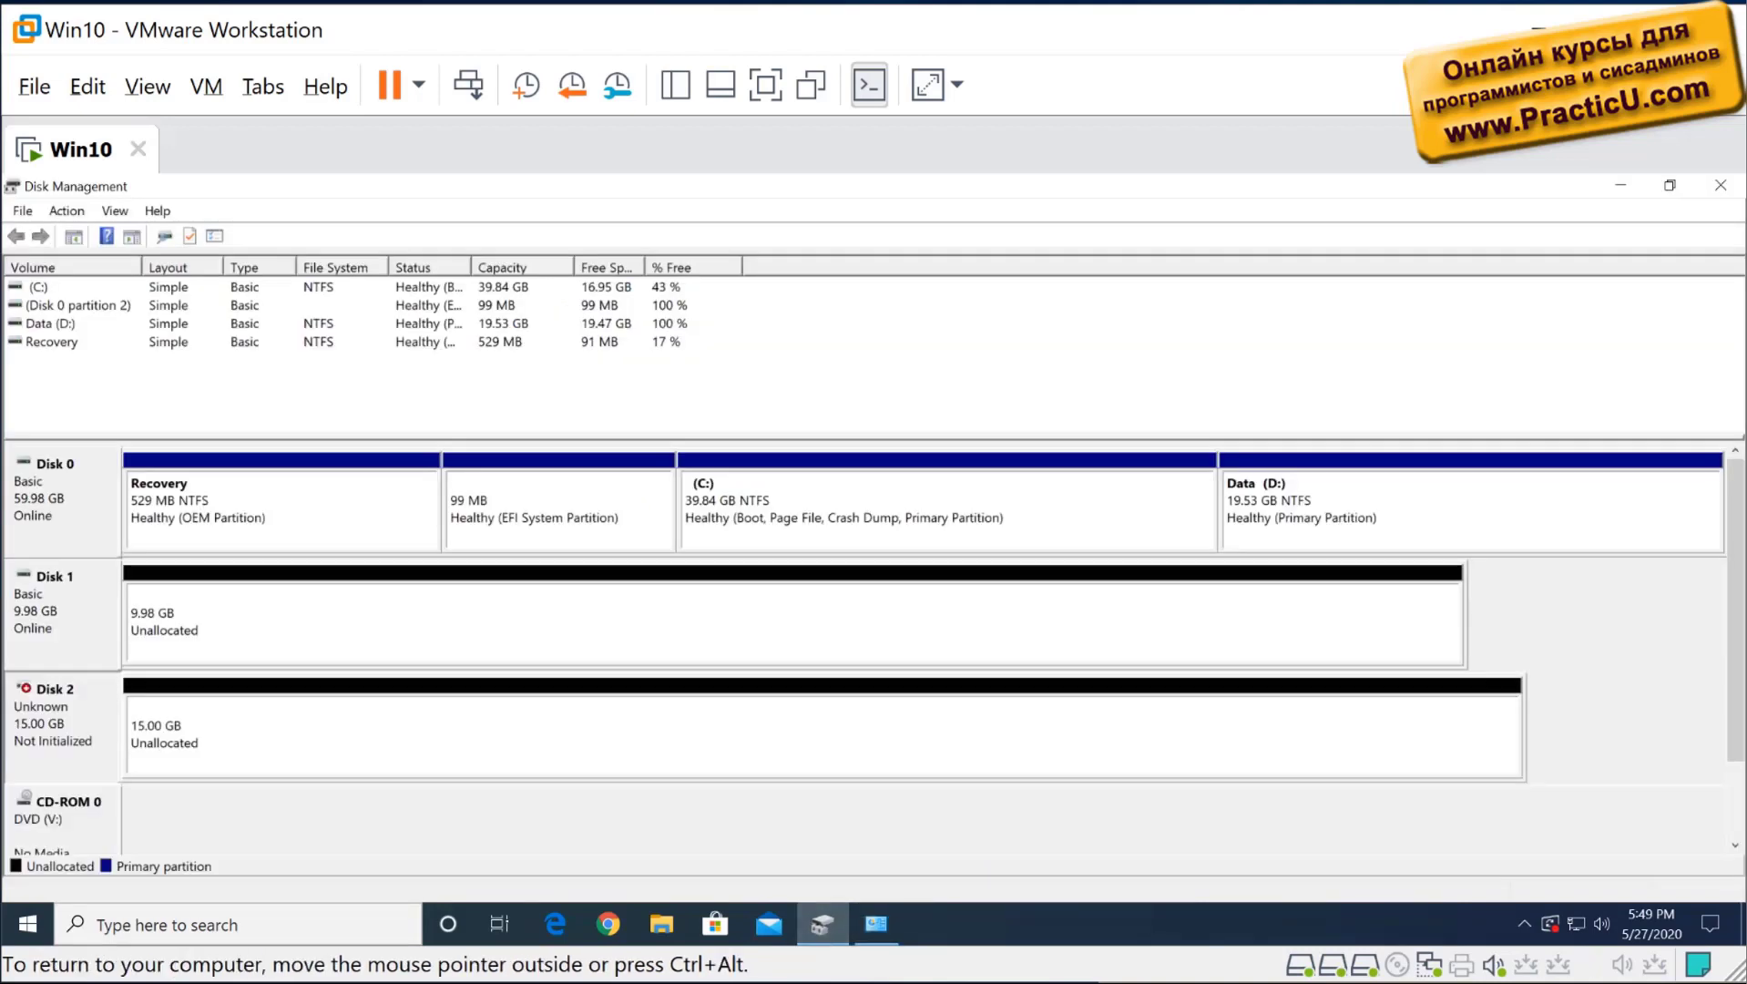
left_click_drag(678, 186, 665, 250)
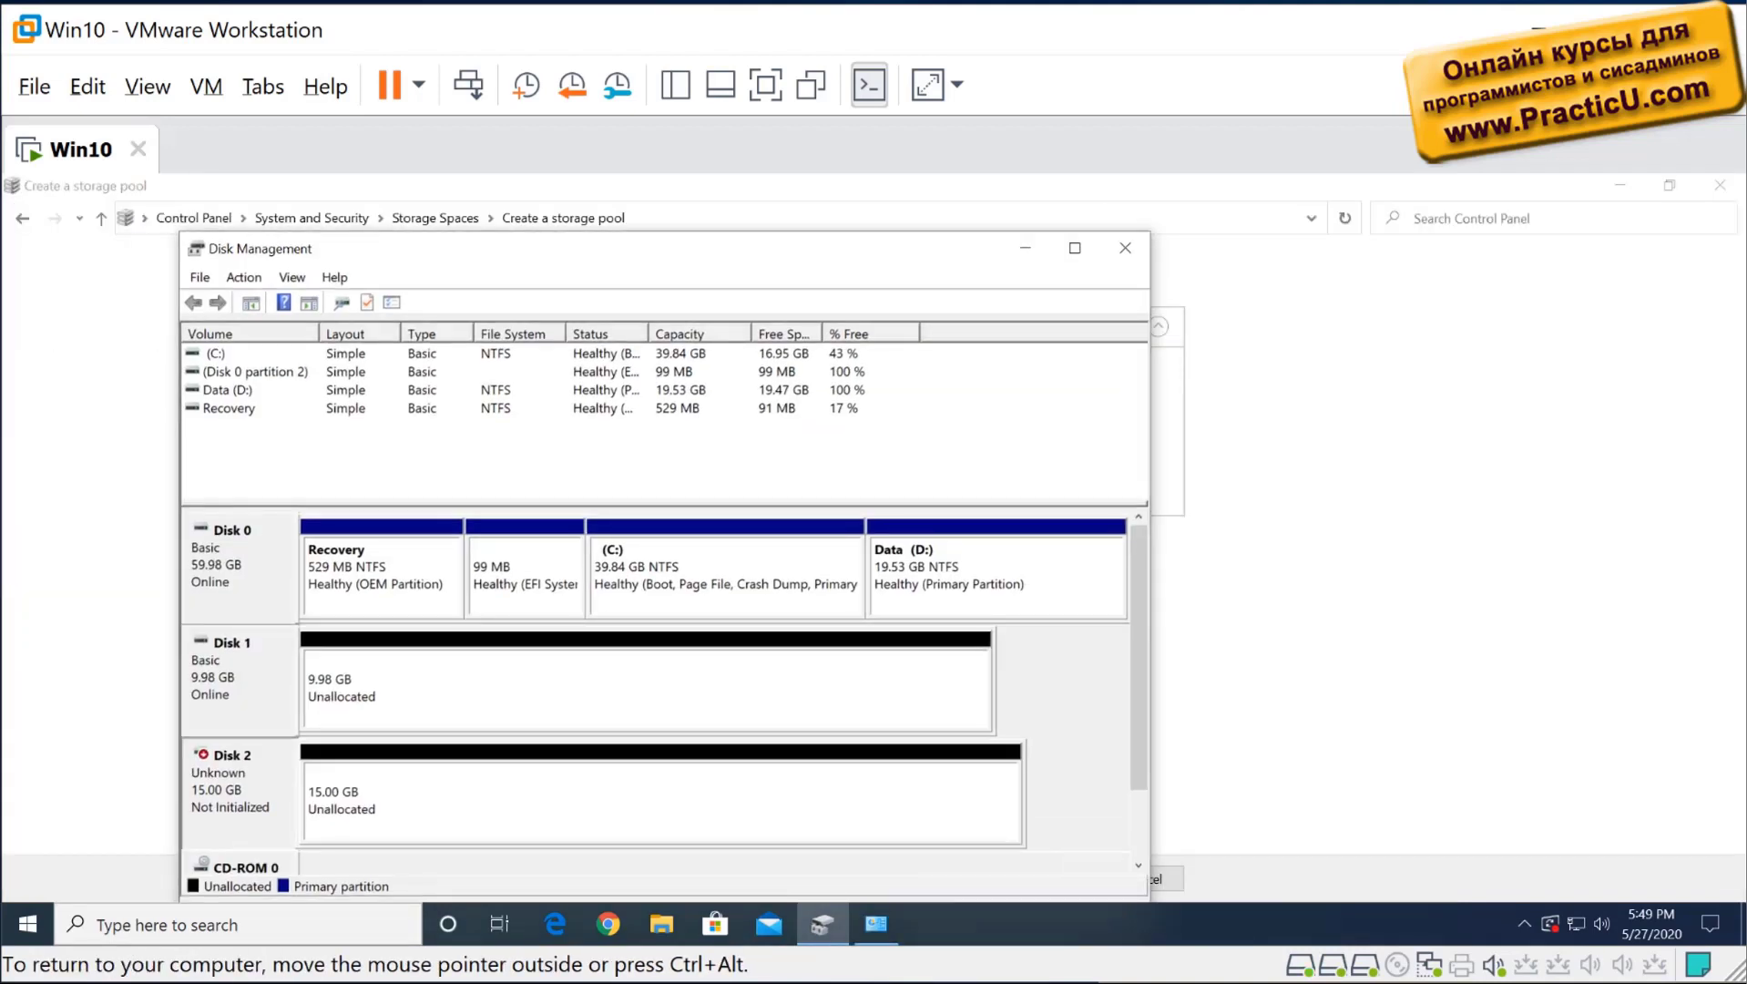
key("super+Left")
key("Return")
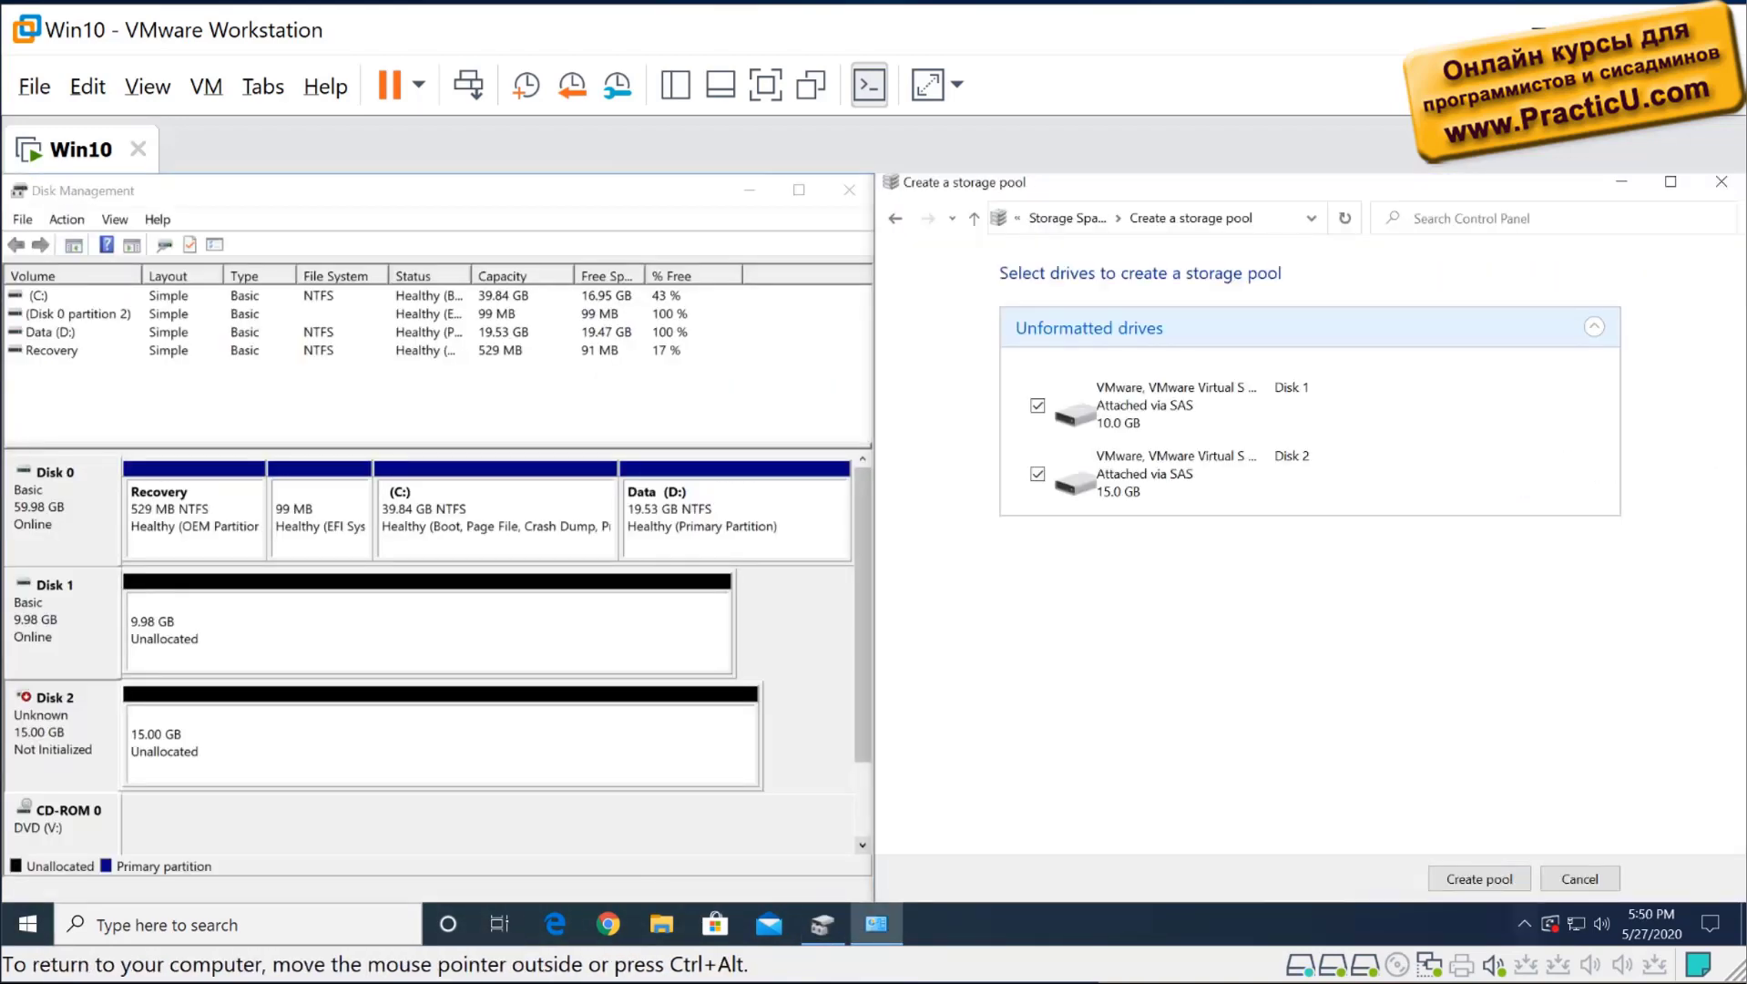
left_click(1479, 878)
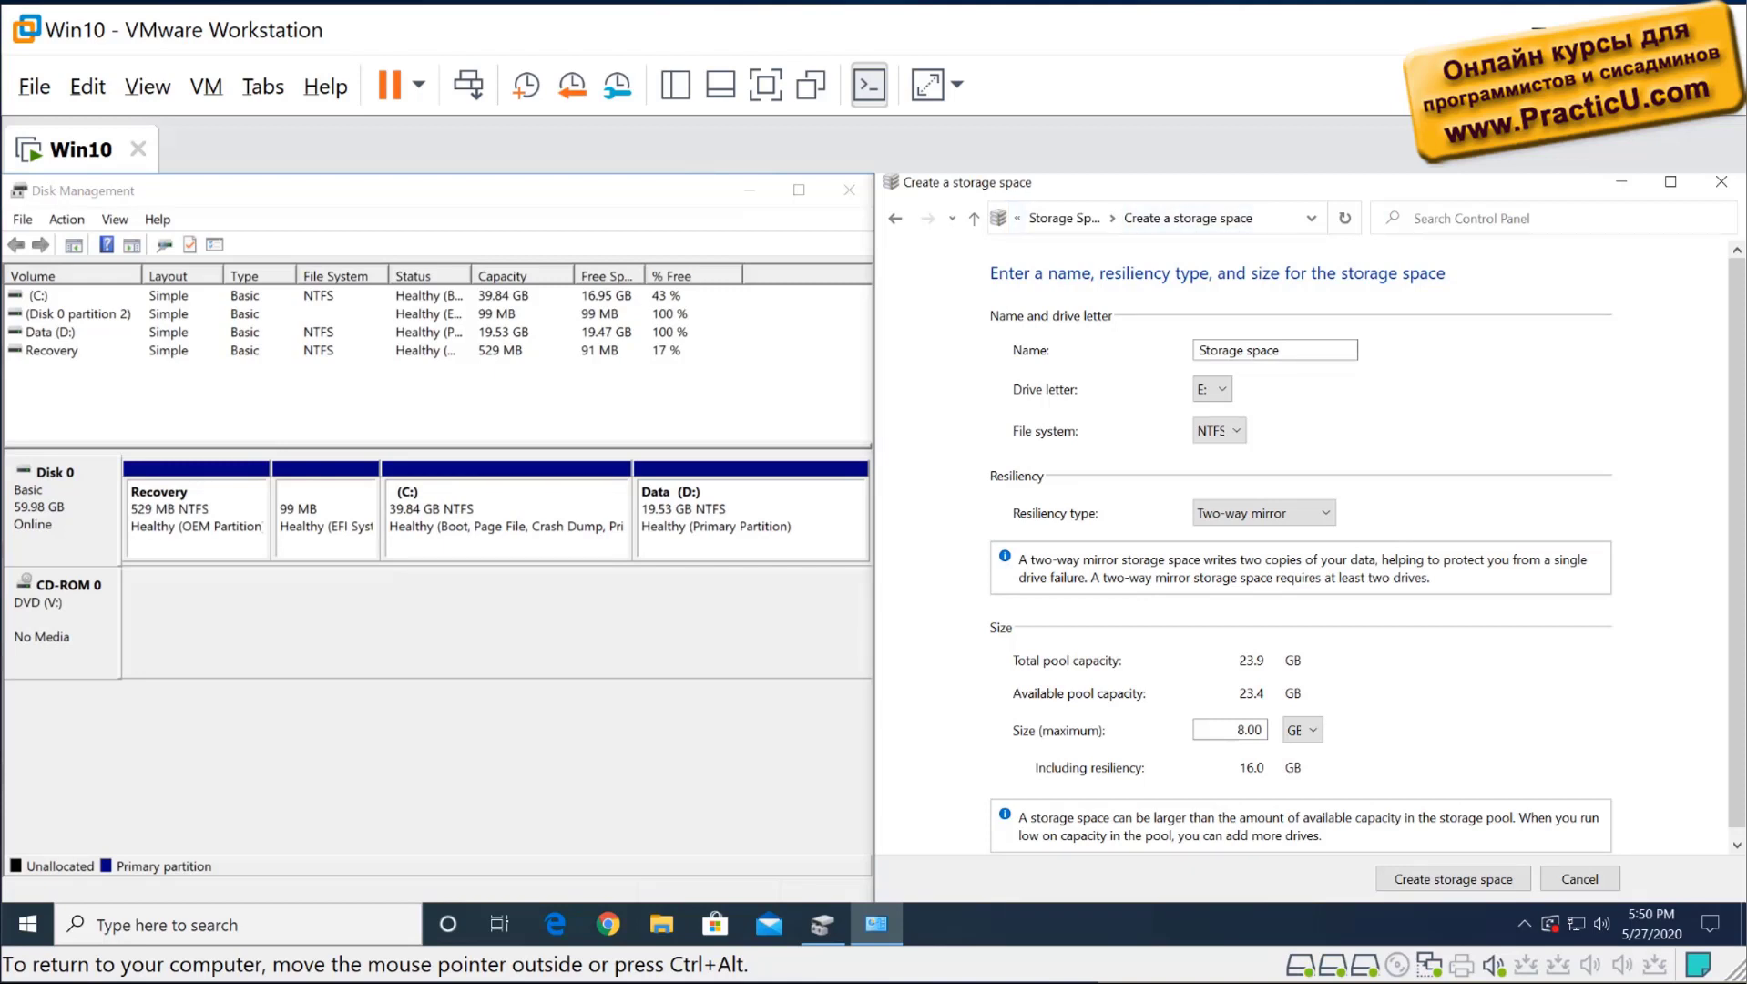
- Open Device Manager and find Microsoft Storage Spaces Controller among the storage controllers
right_click(28, 924)
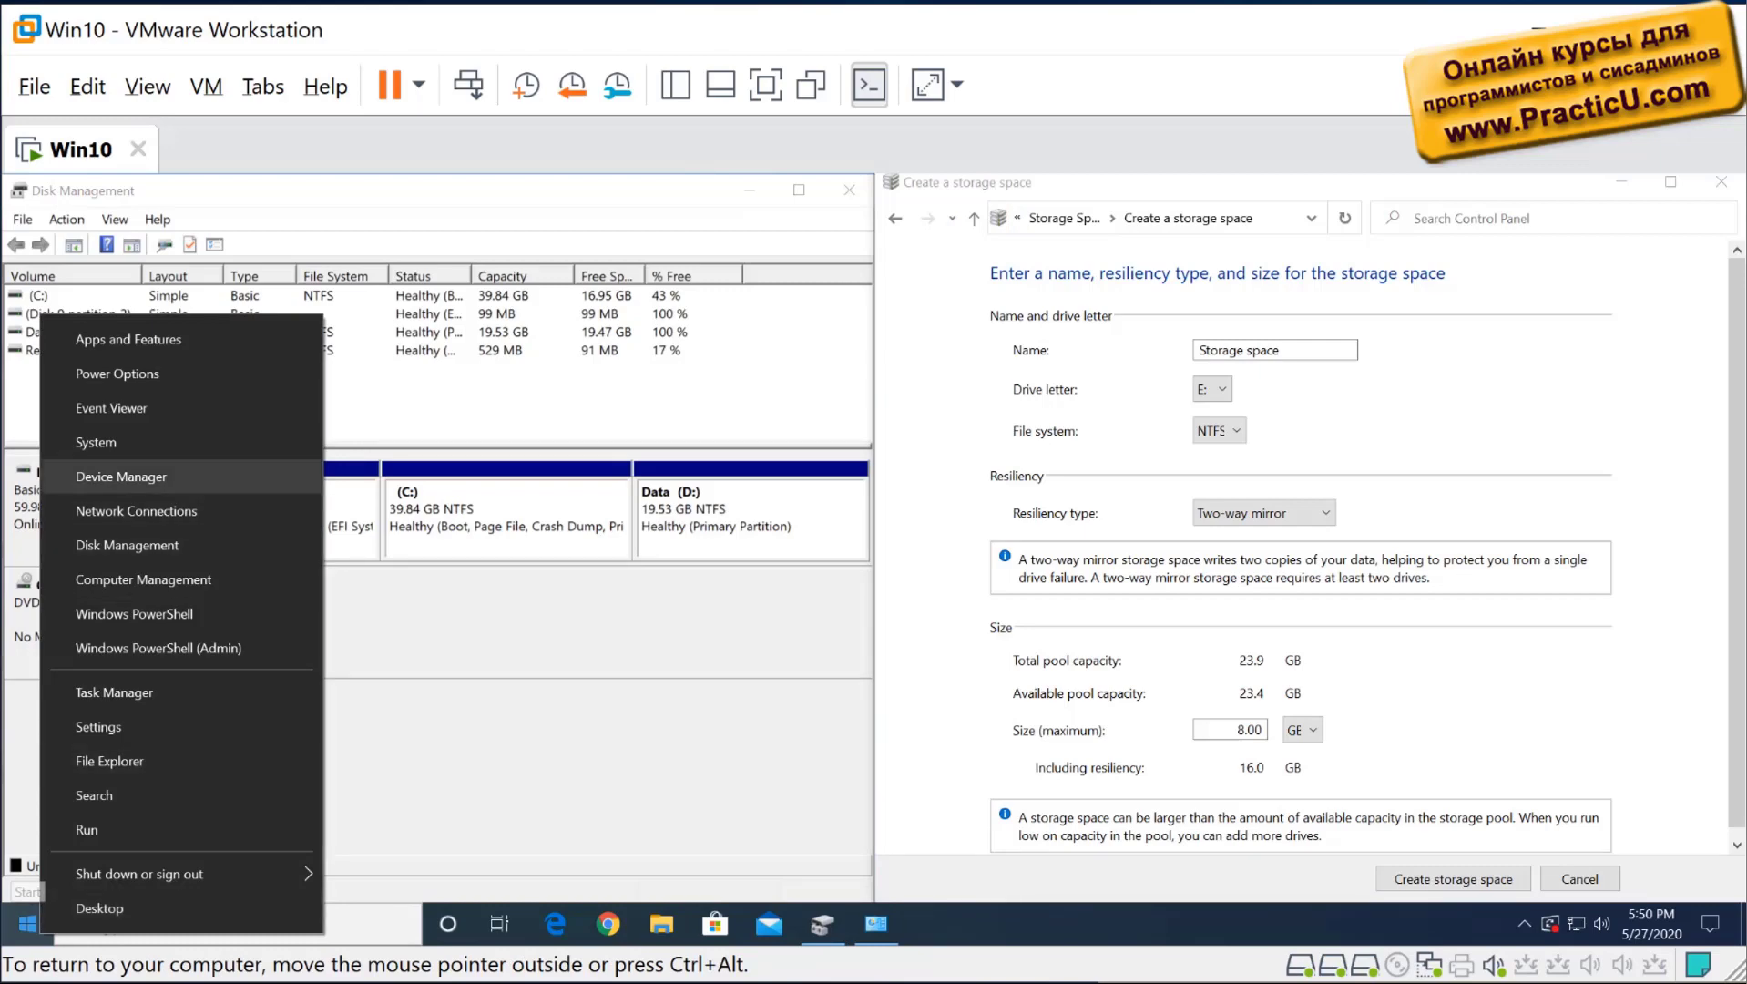
left_click(121, 476)
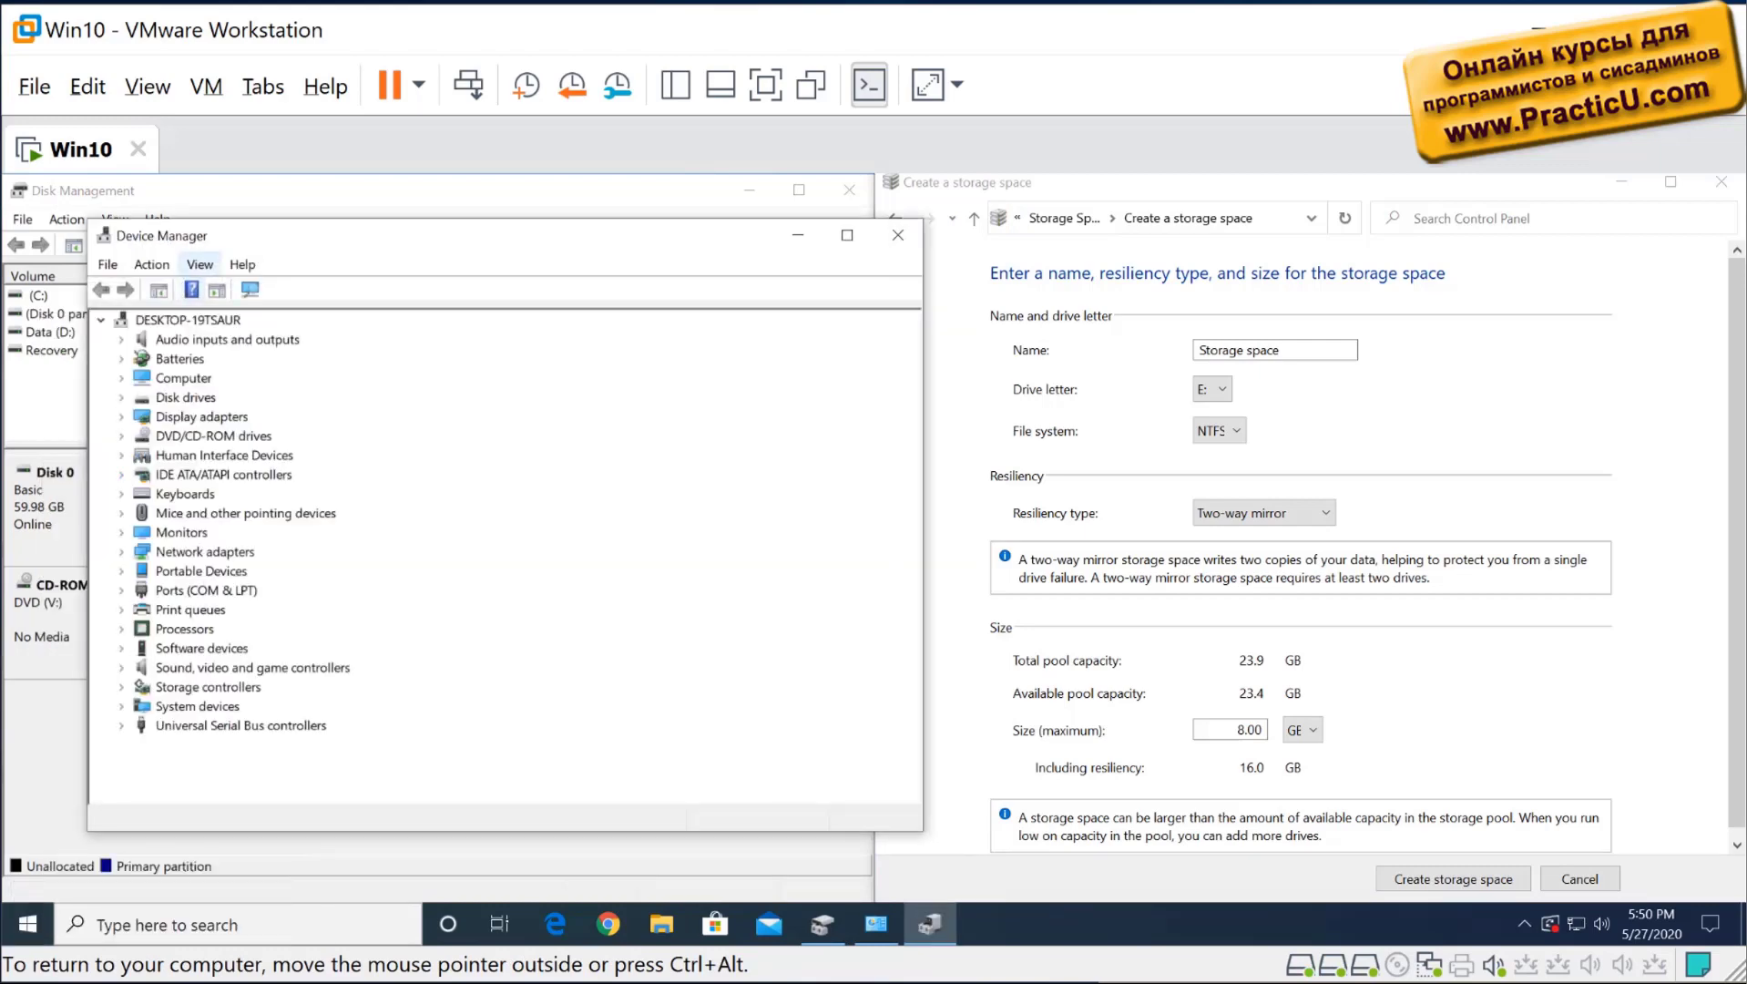
left_click(121, 687)
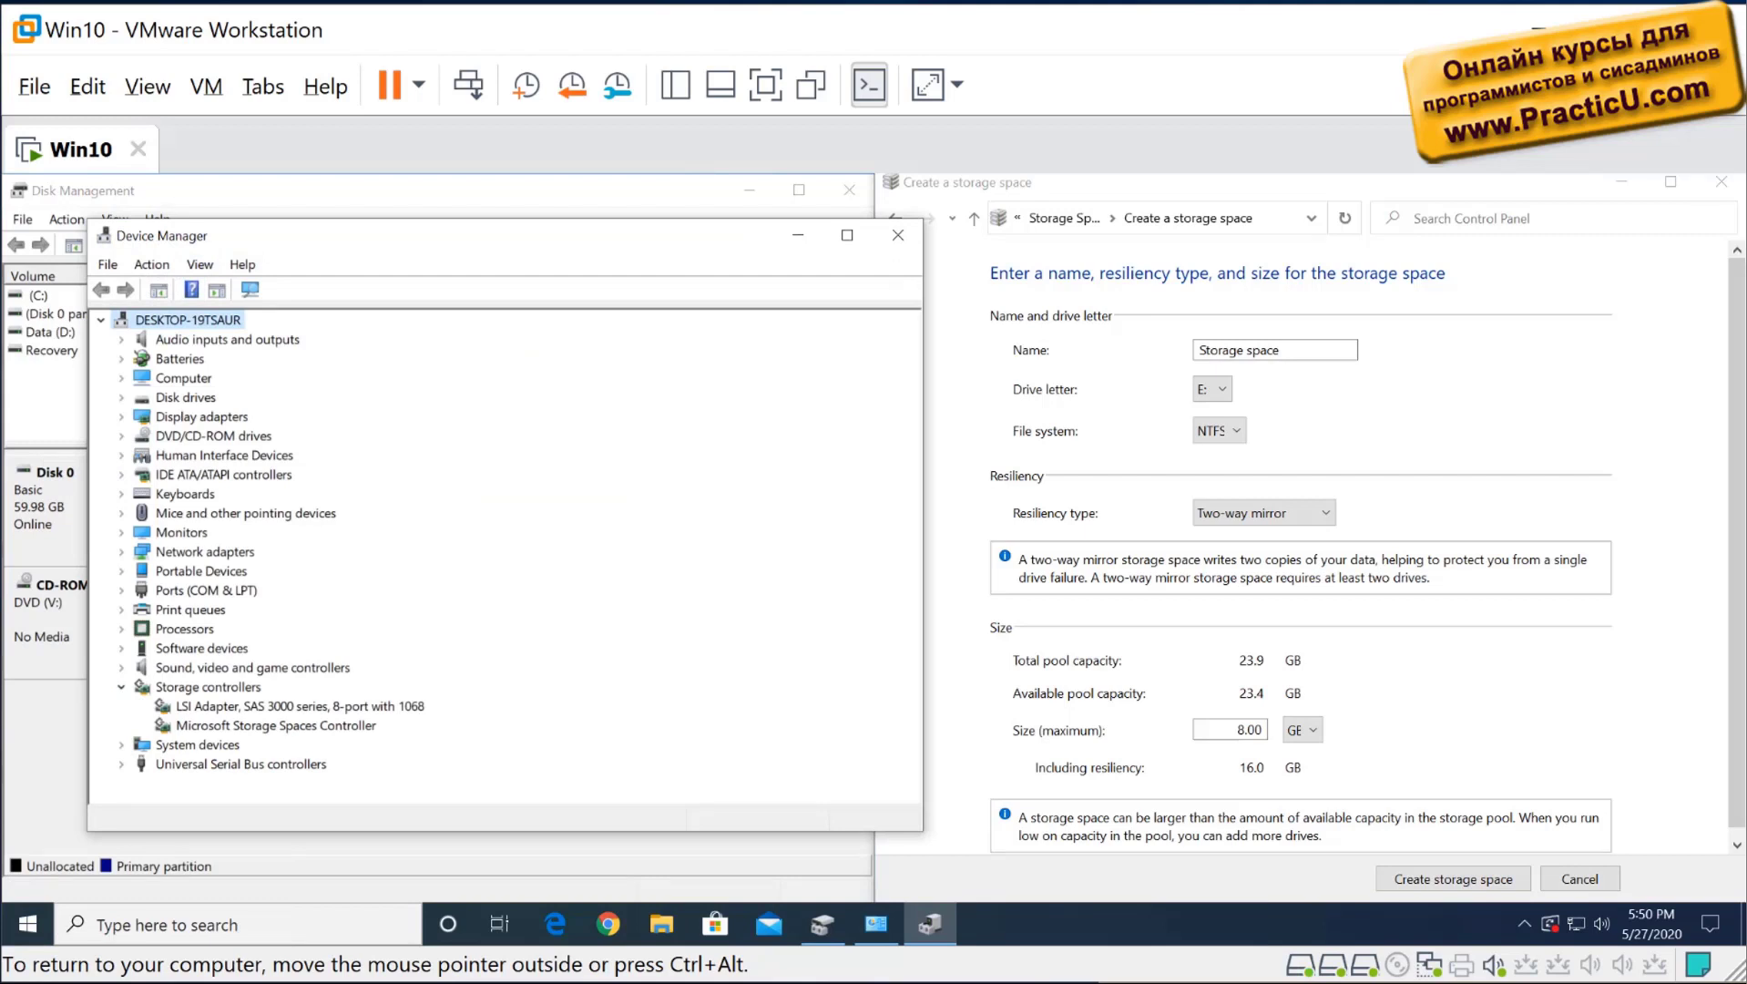
left_click(208, 687)
left_click(275, 726)
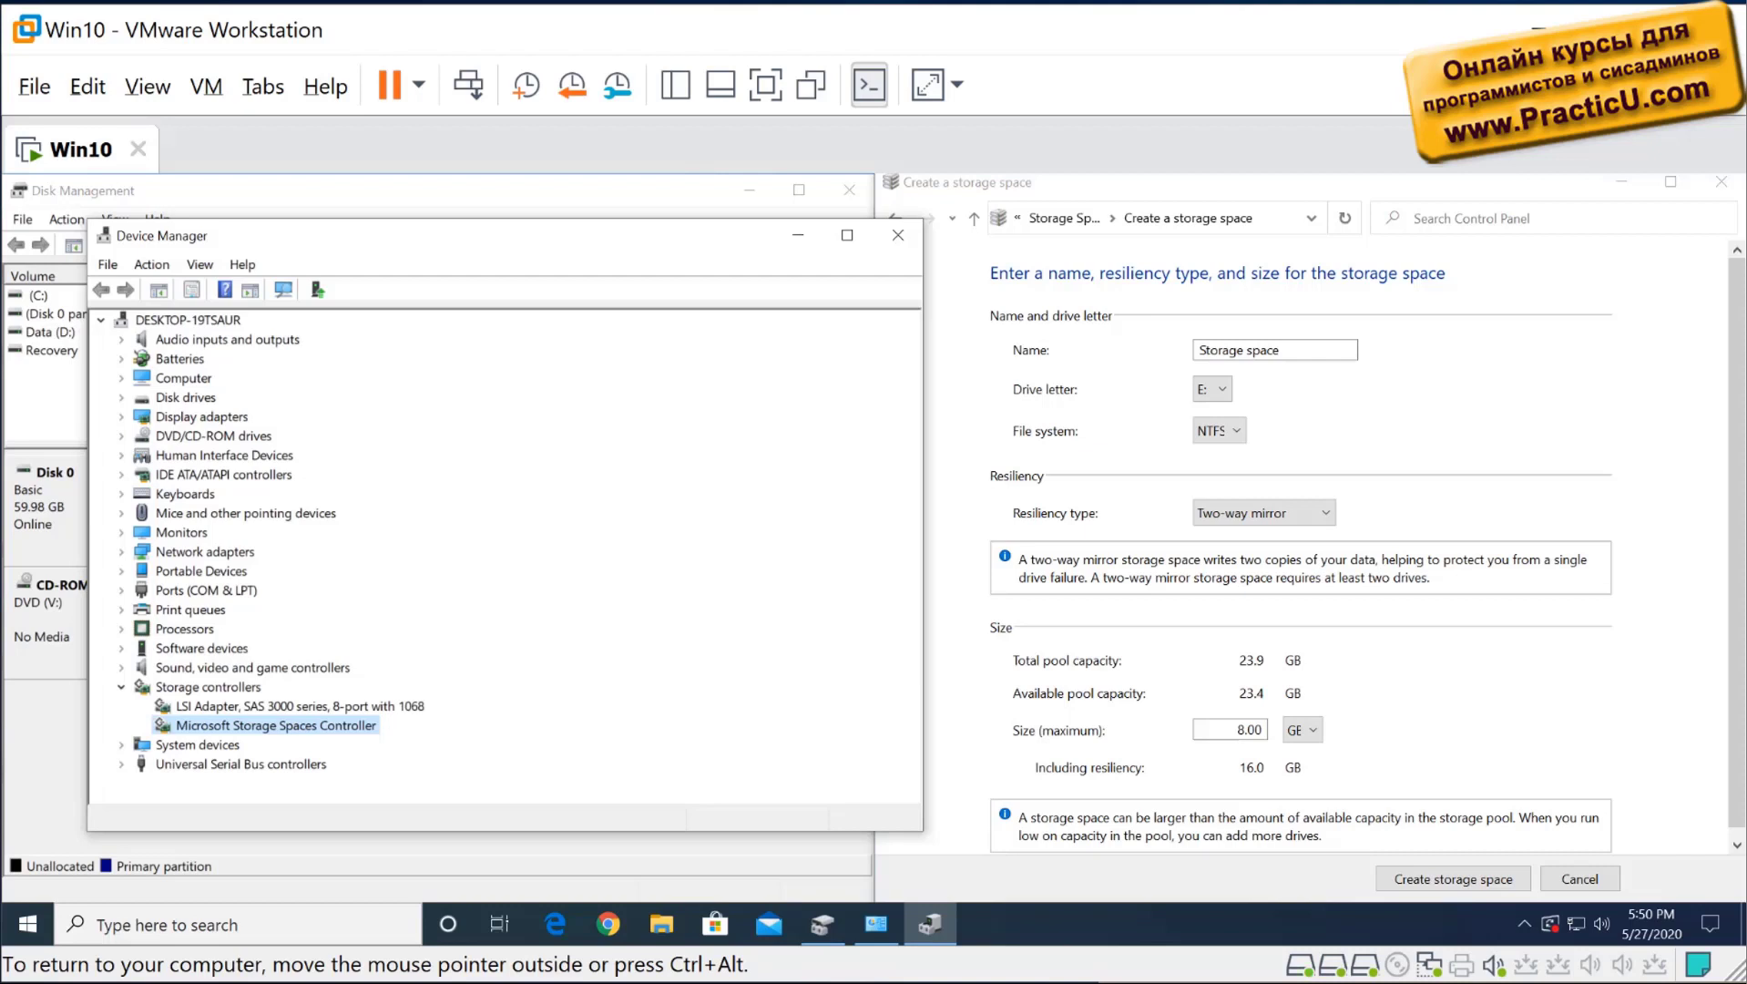
- Examine the devices listed under Disk drives and close Device Manager
left_click(121, 416)
left_click(121, 398)
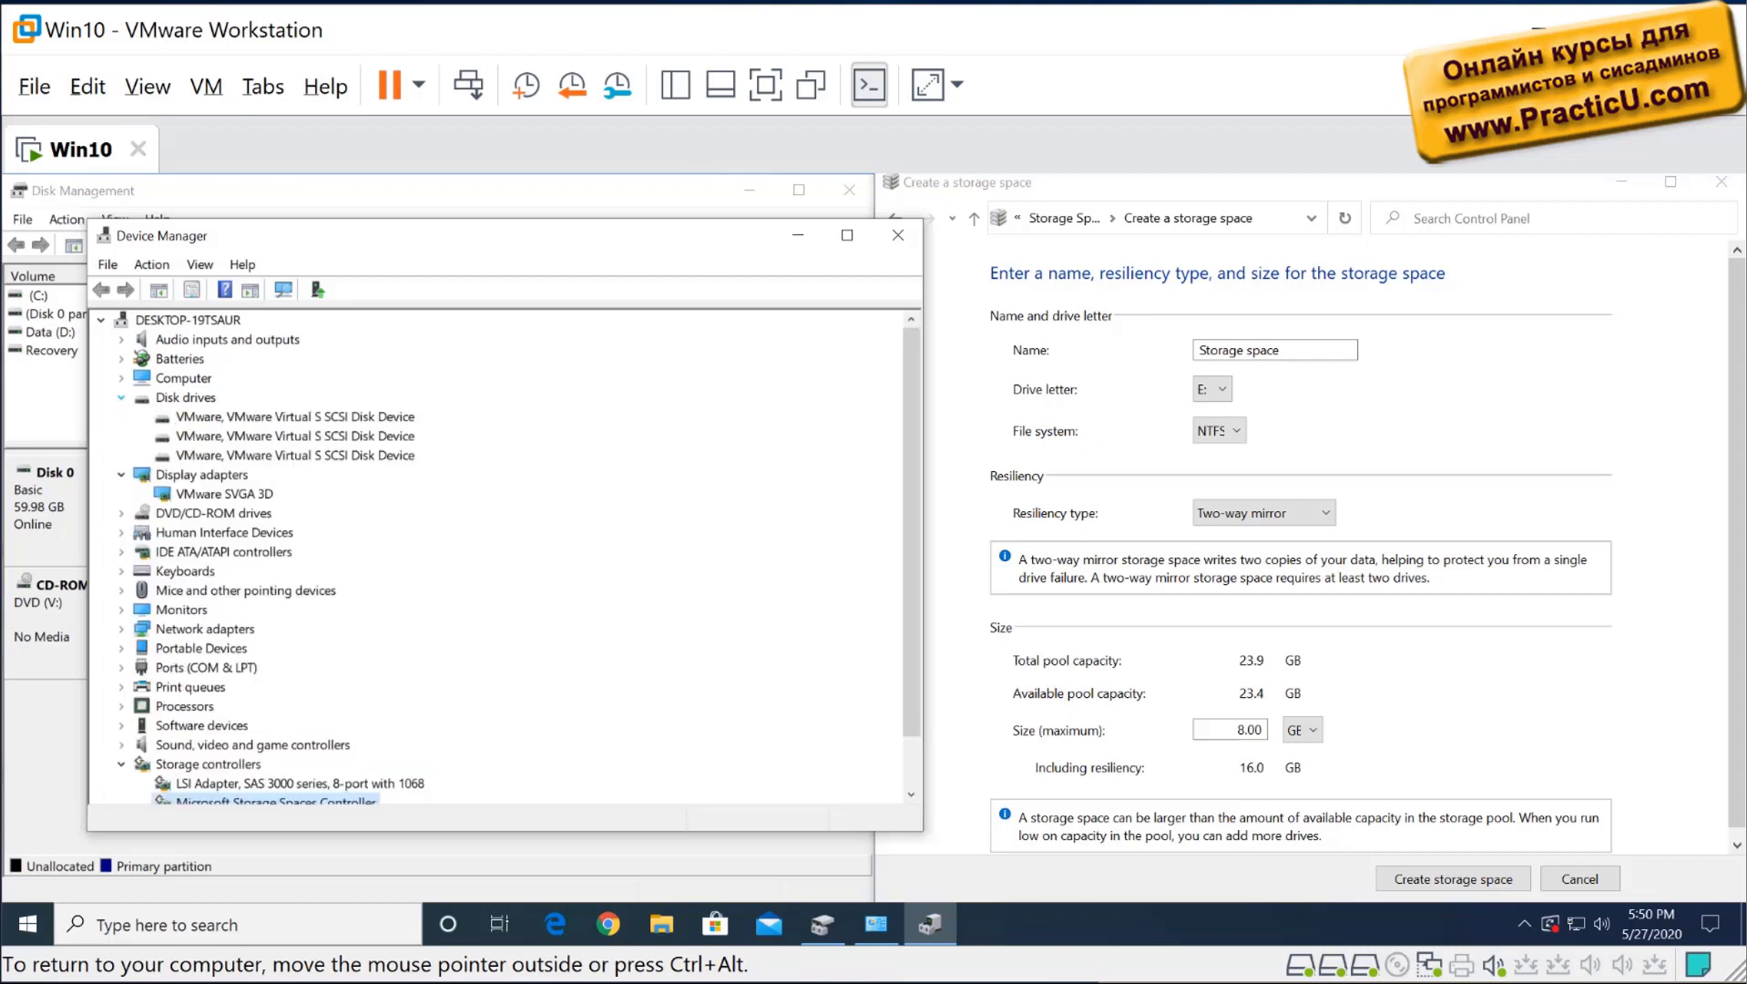
left_click(122, 474)
left_click(121, 398)
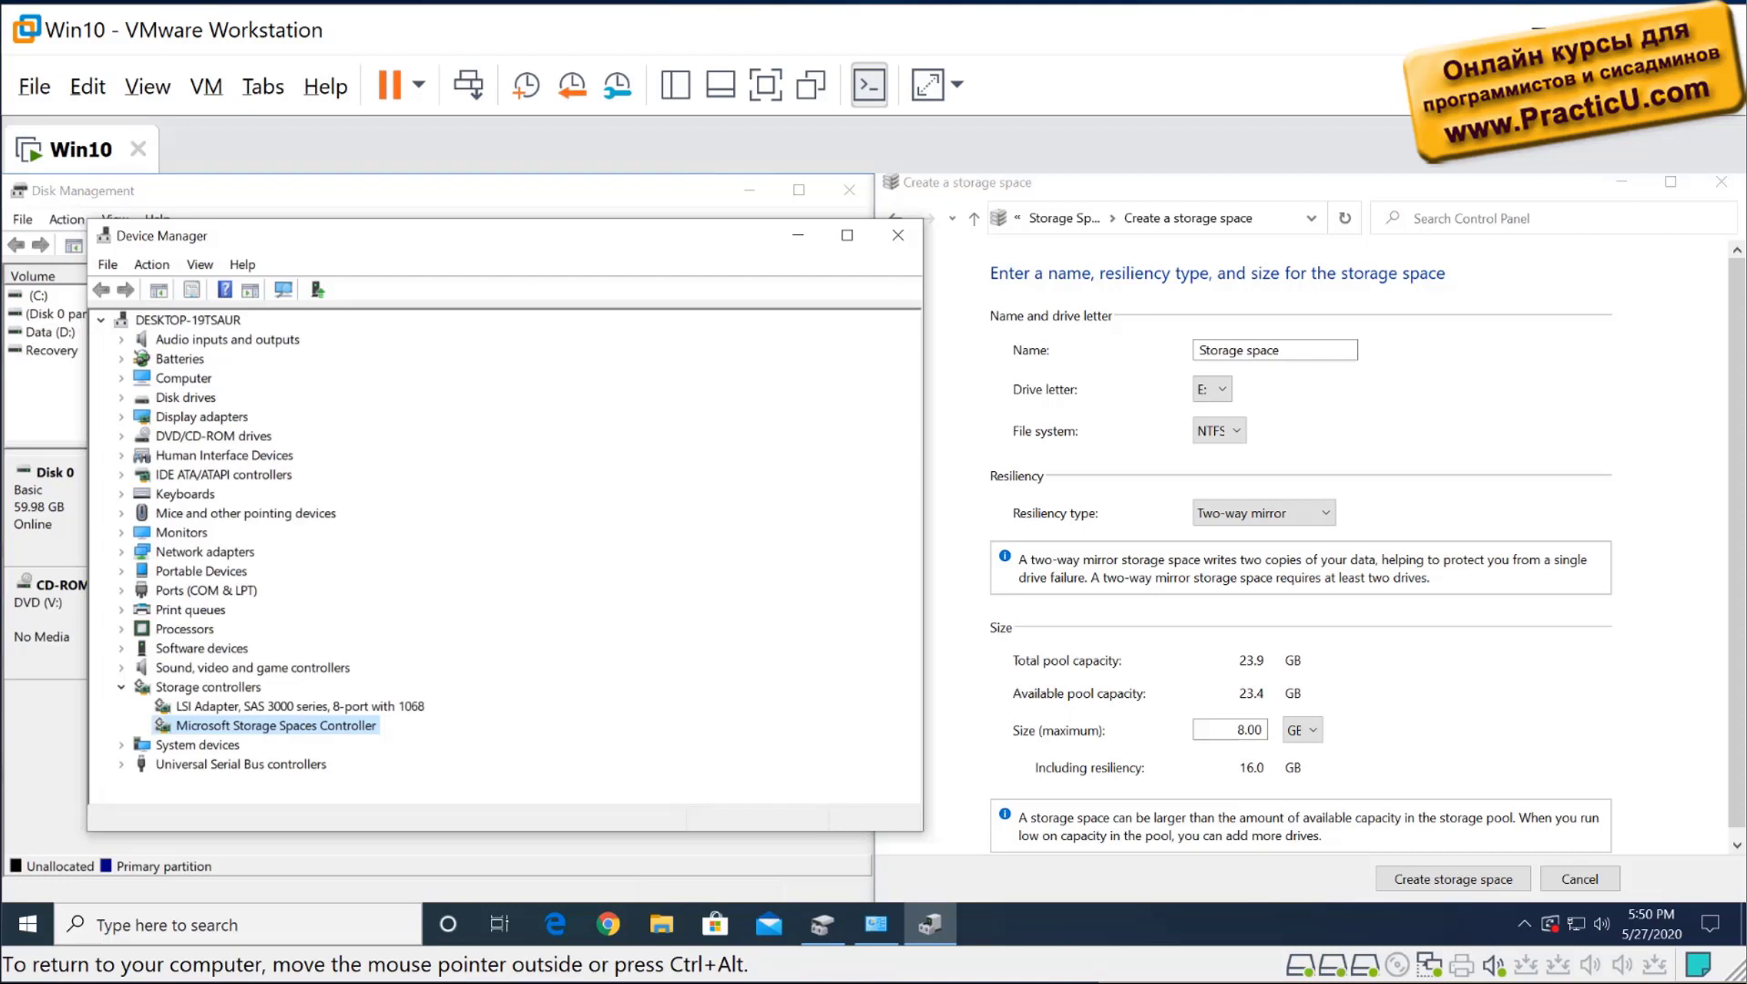
left_click(897, 235)
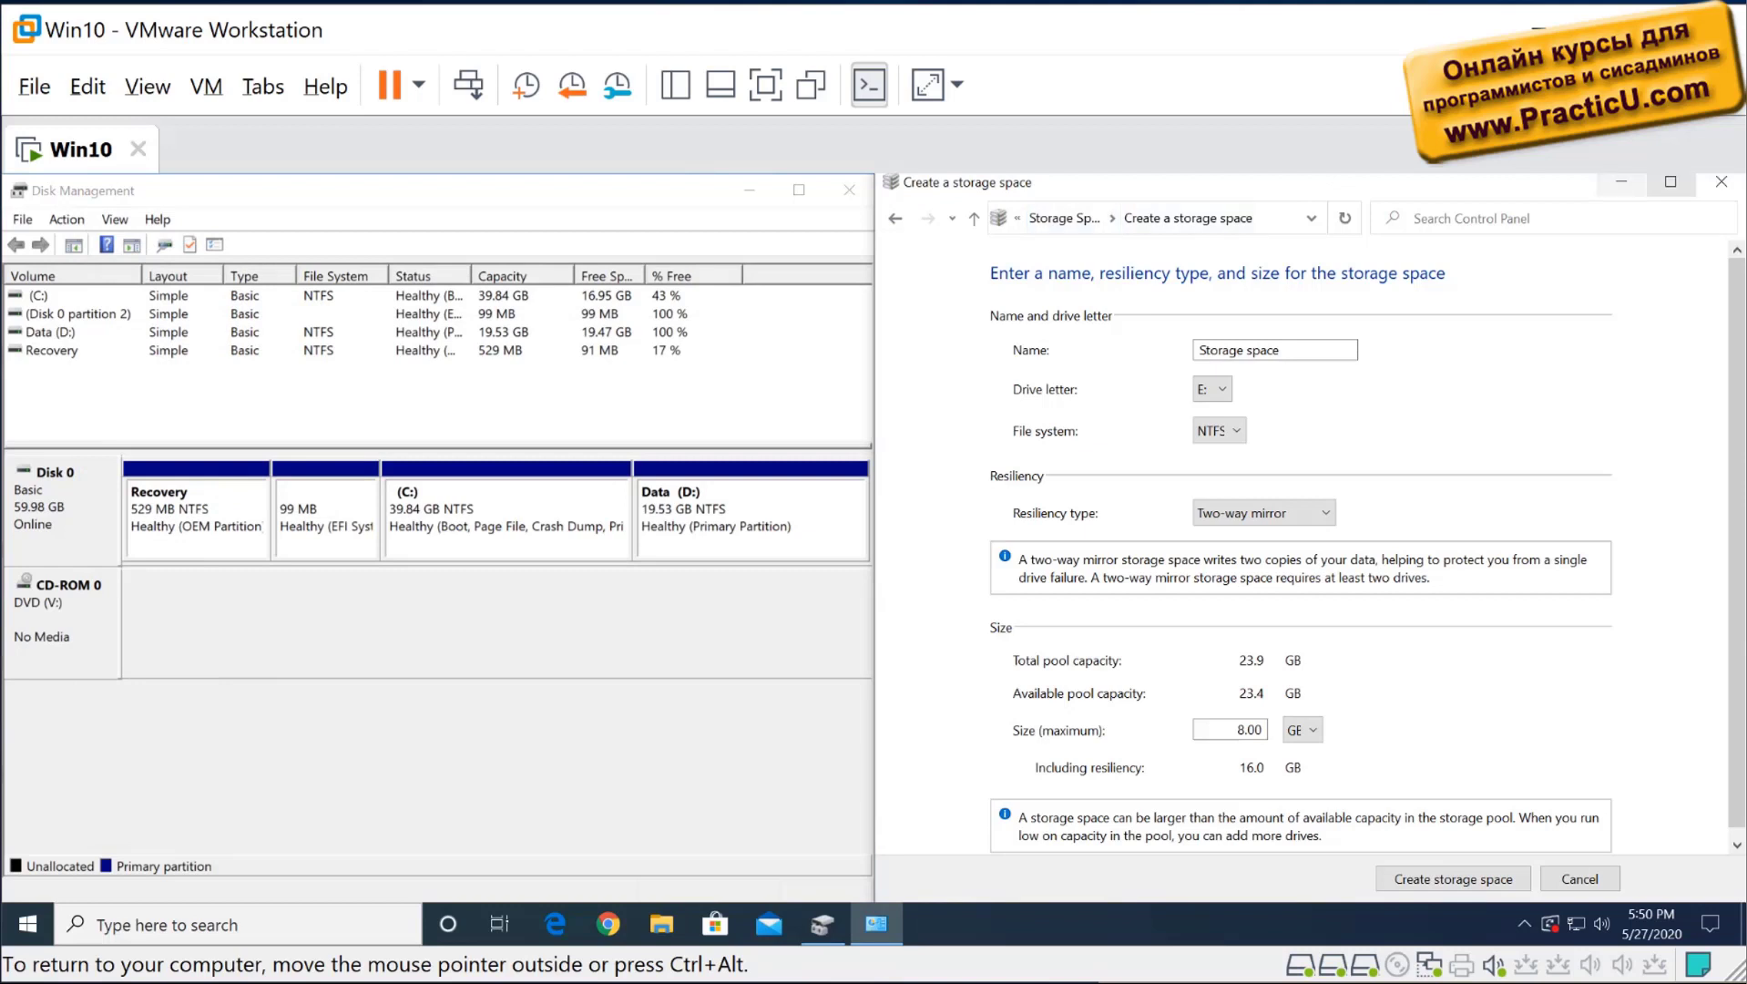
- Name the storage space My Photos and assign it drive letter P:
left_click_drag(1197, 351, 1284, 350)
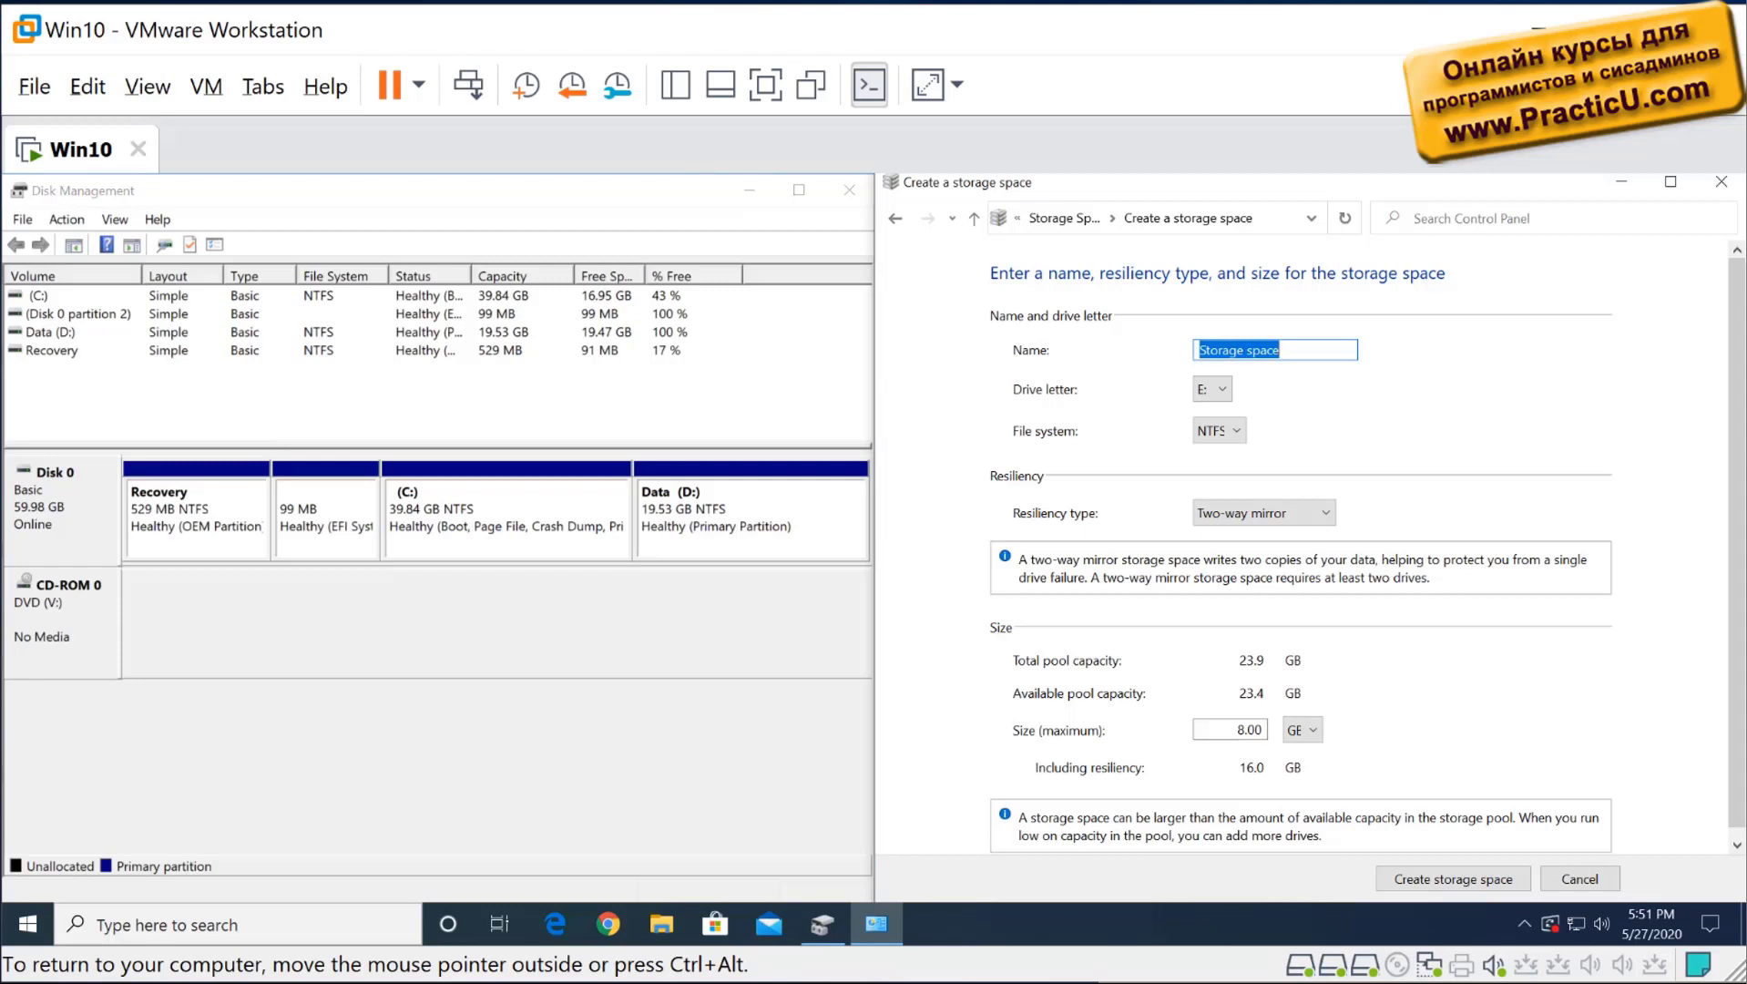
type("Photos")
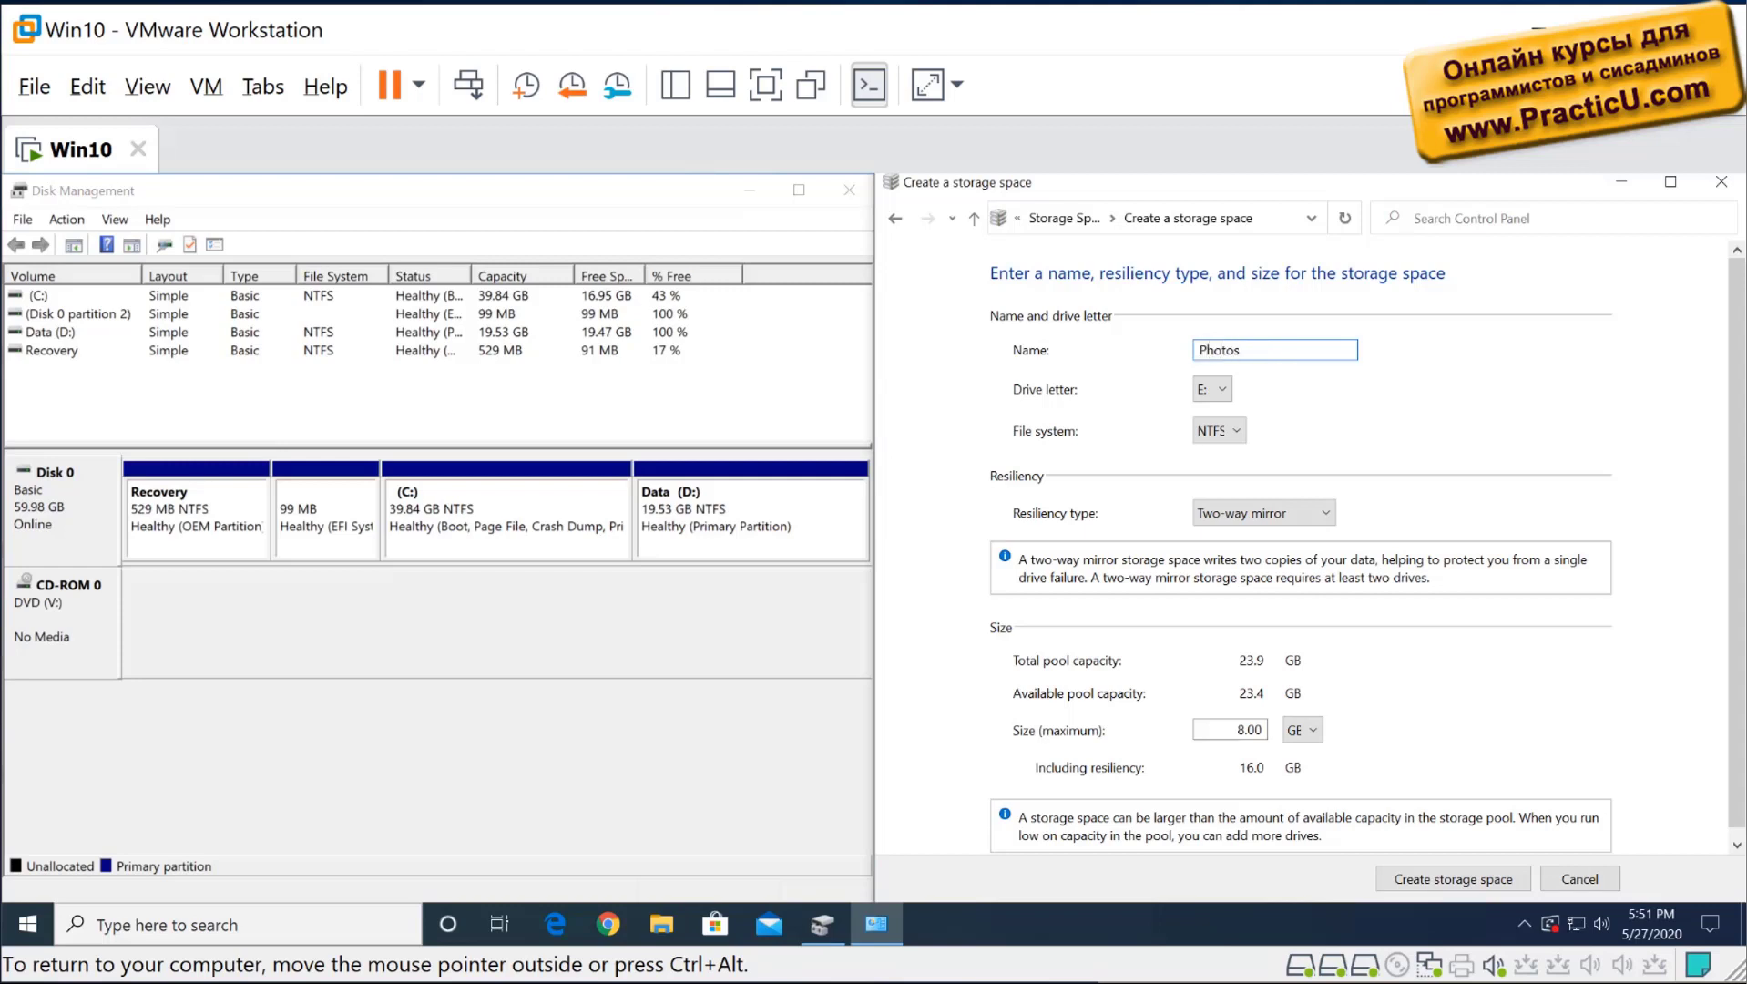
type("My")
left_click(1212, 389)
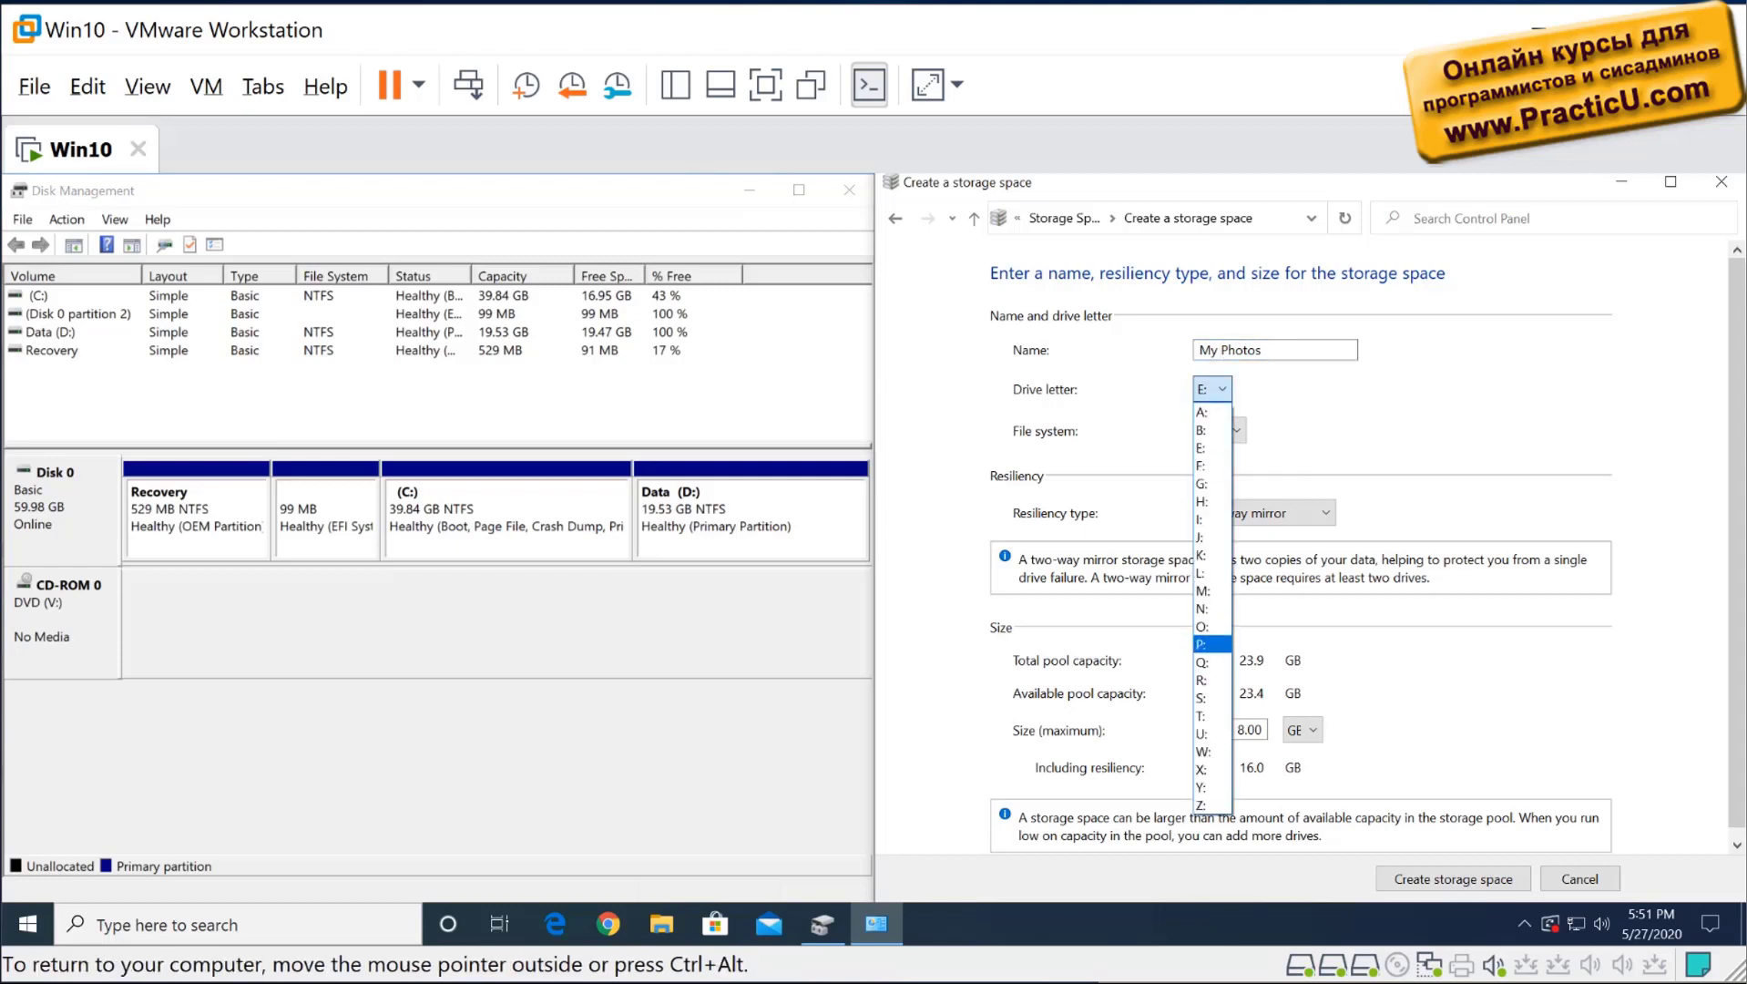
left_click(1212, 645)
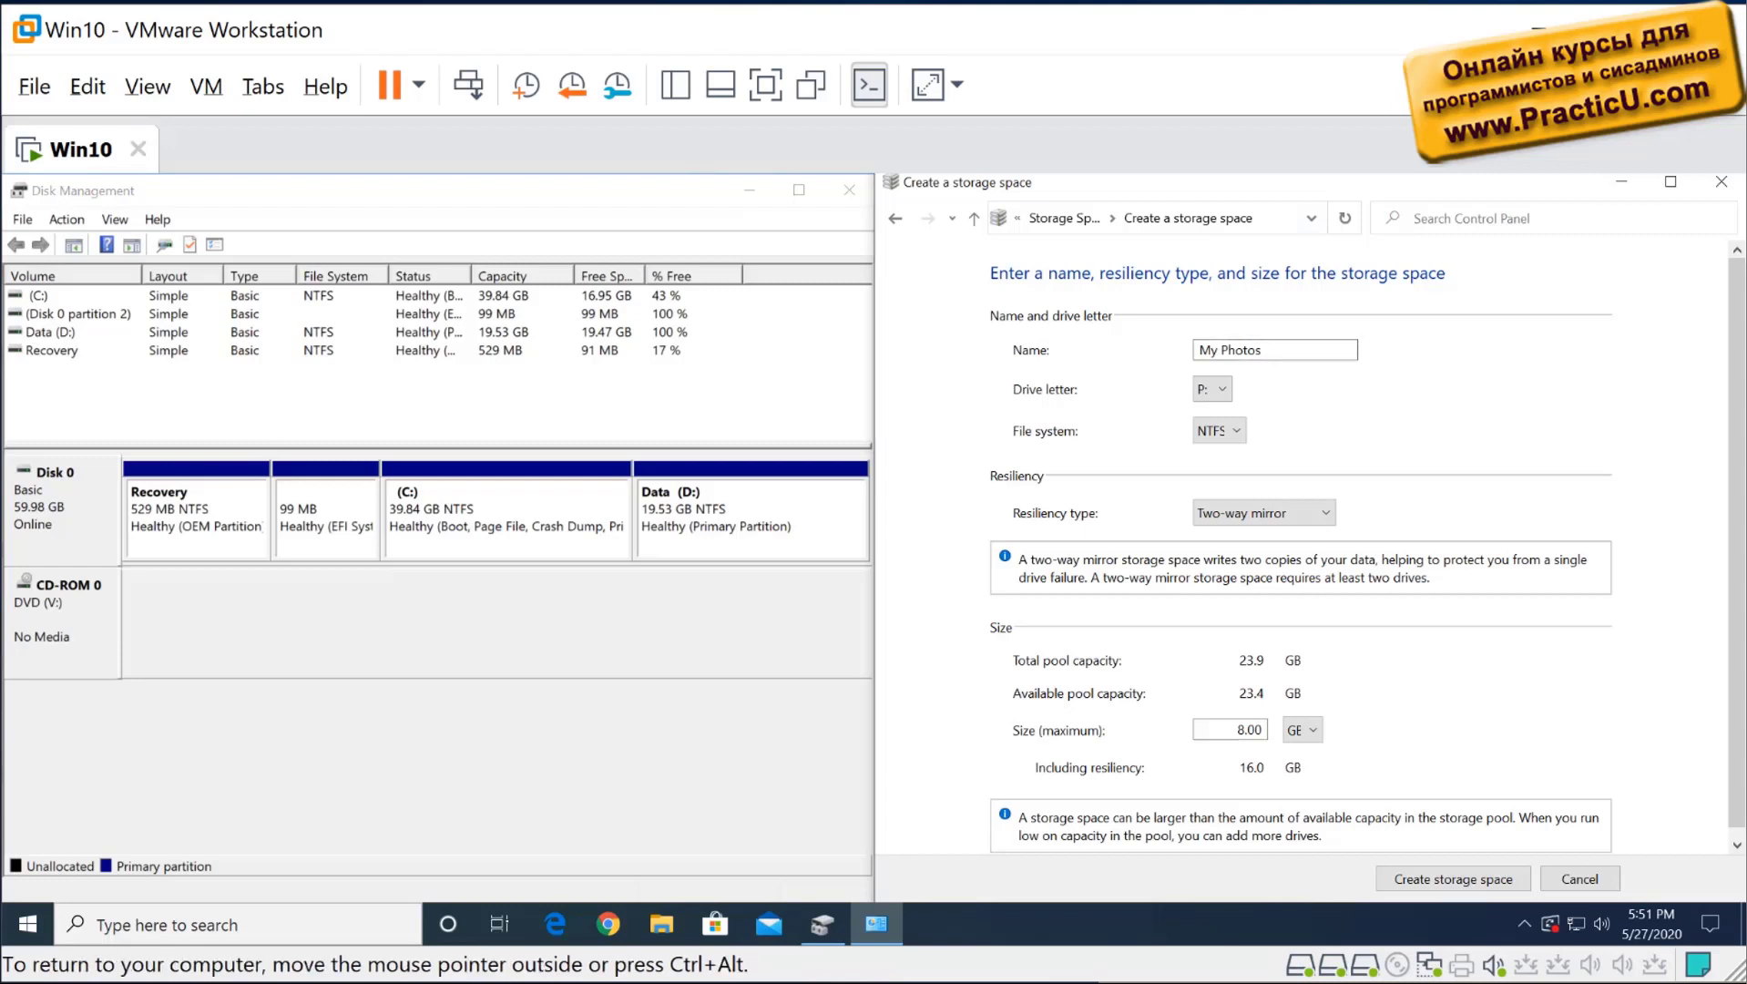
- Widen the storage space window and try Parity as the resiliency type
left_click_drag(876, 298, 185, 319)
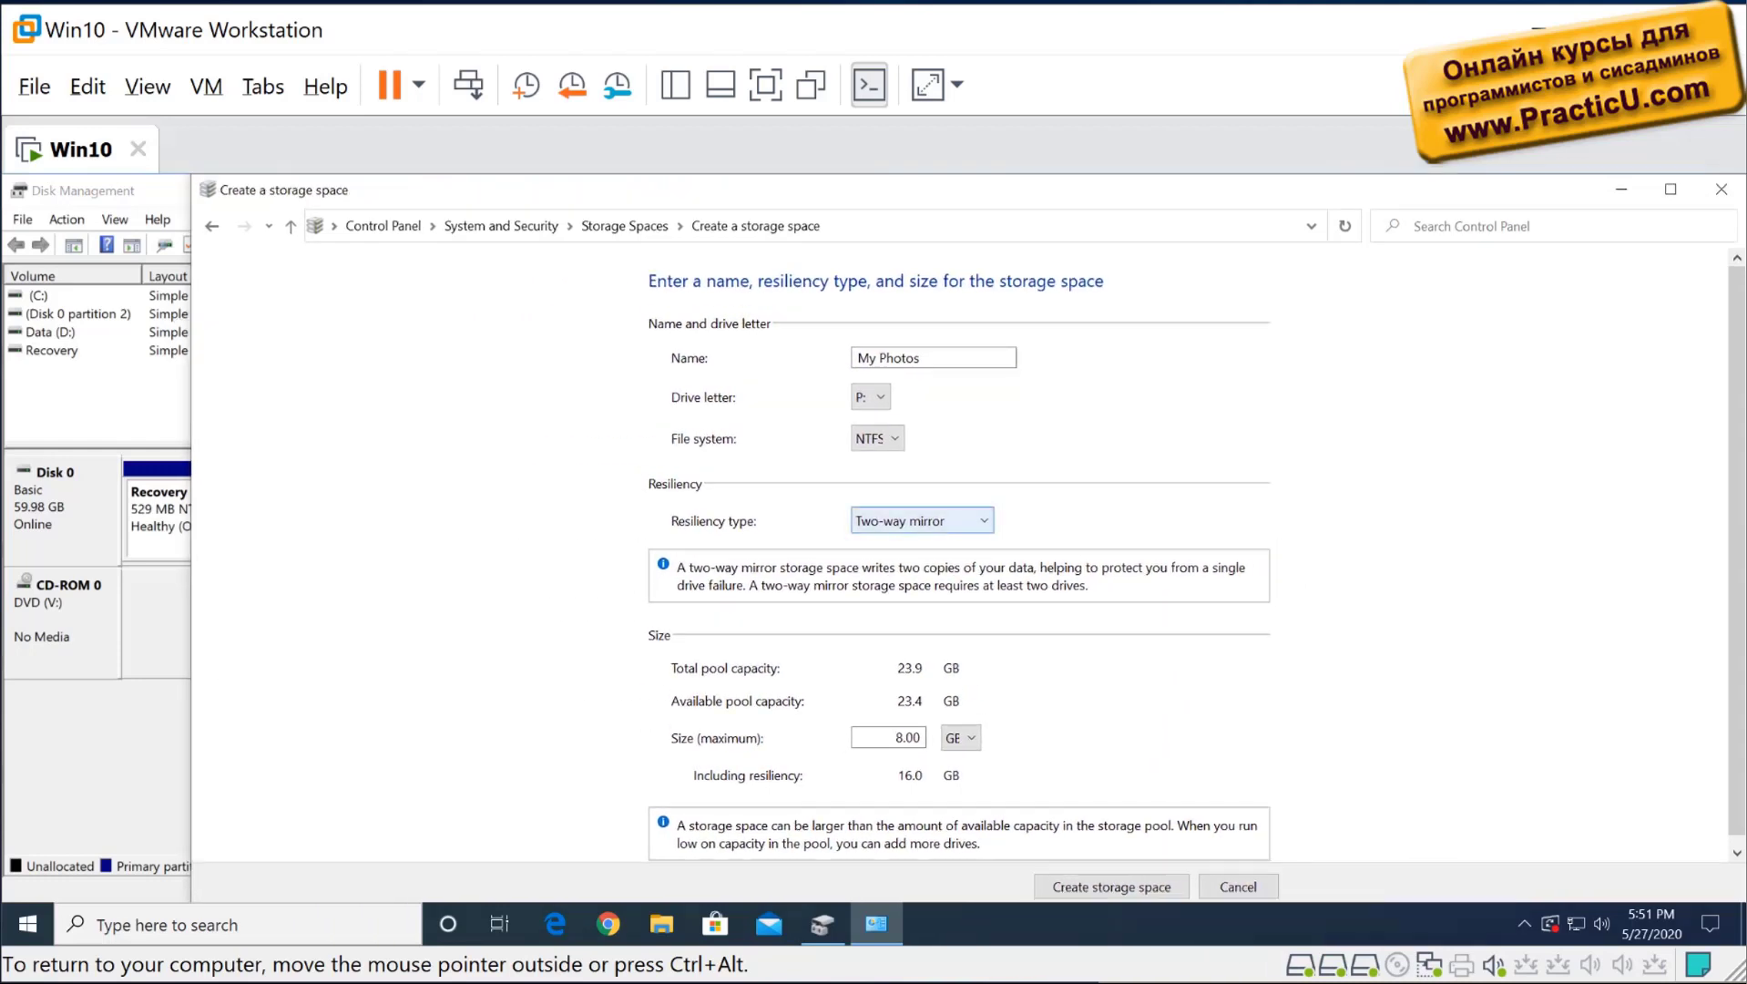
left_click(962, 521)
left_click(961, 521)
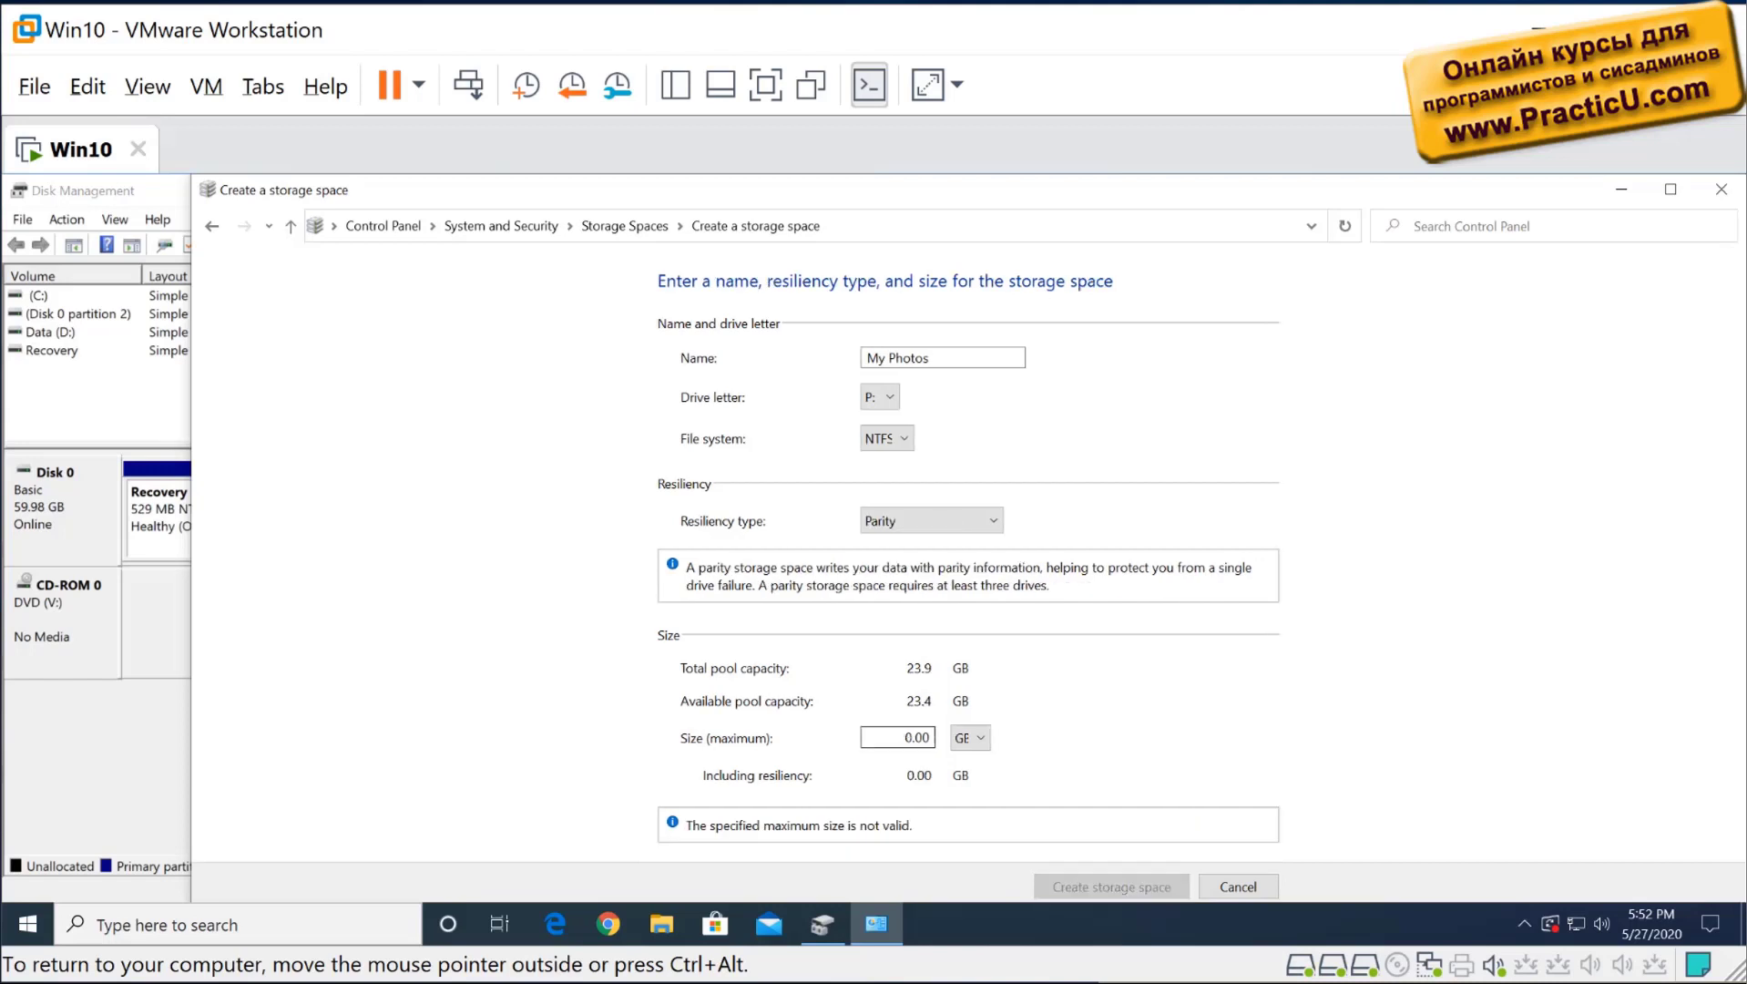
- Try Three-way mirror as the resiliency type and set the maximum size to 50 GB
key("Up")
key("Tab")
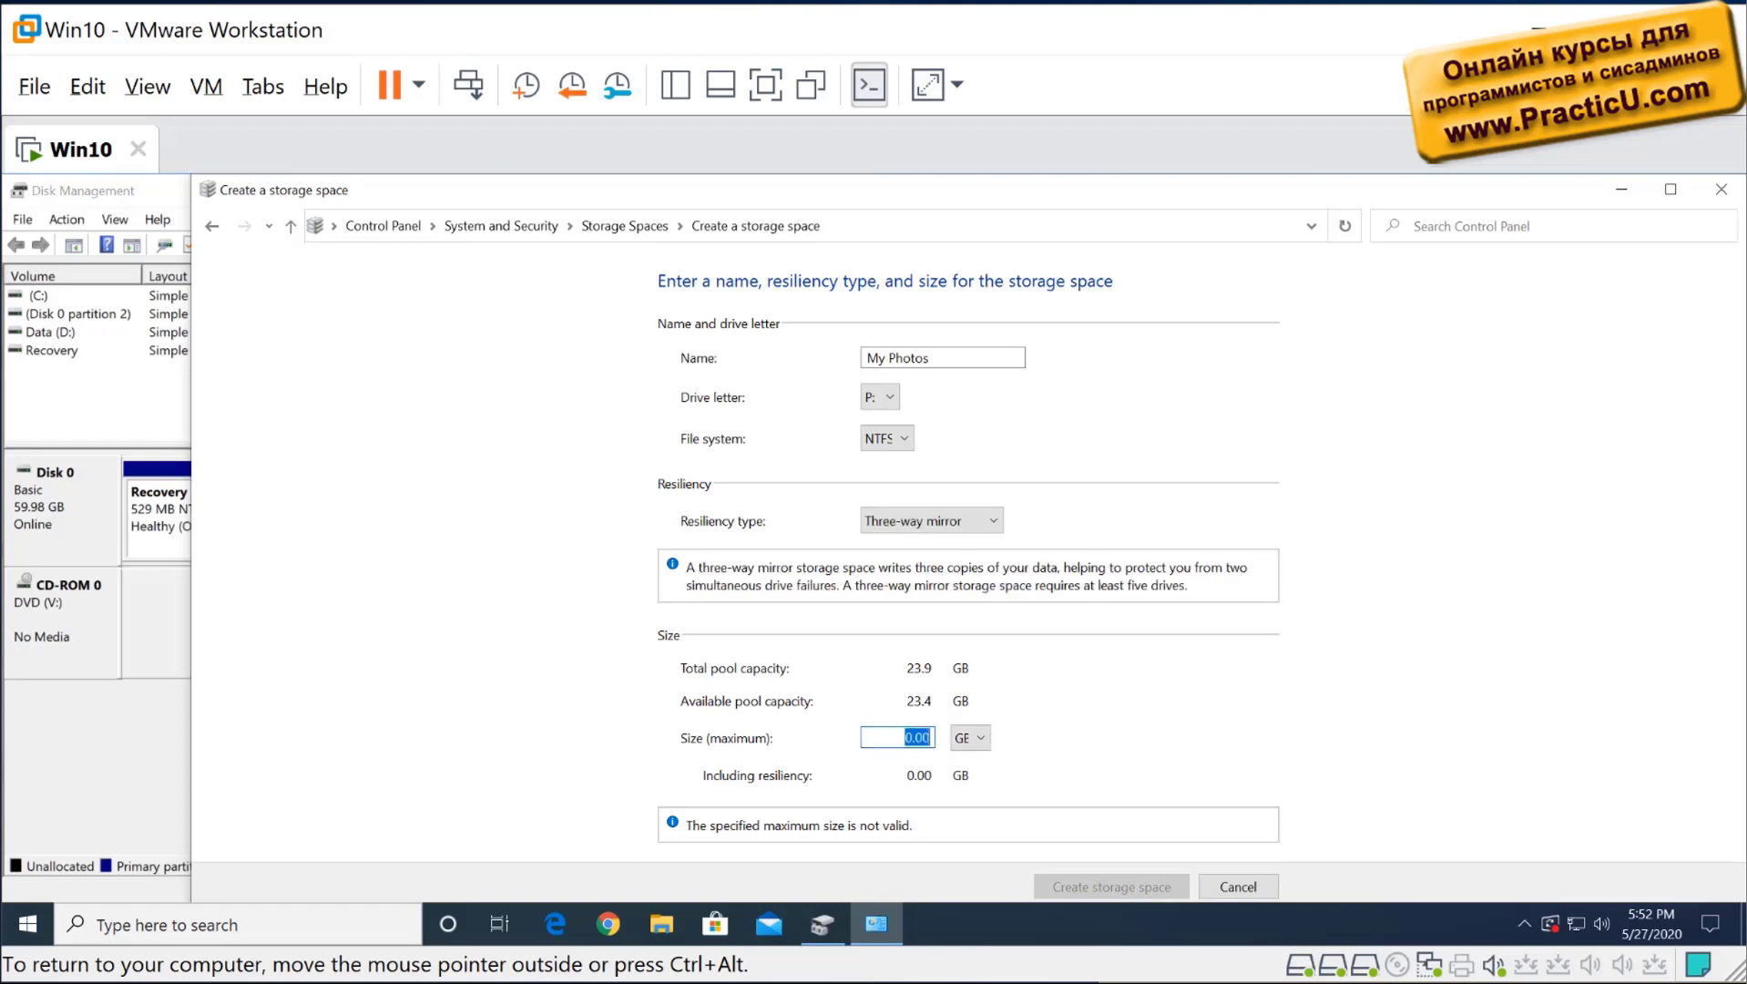
type("50")
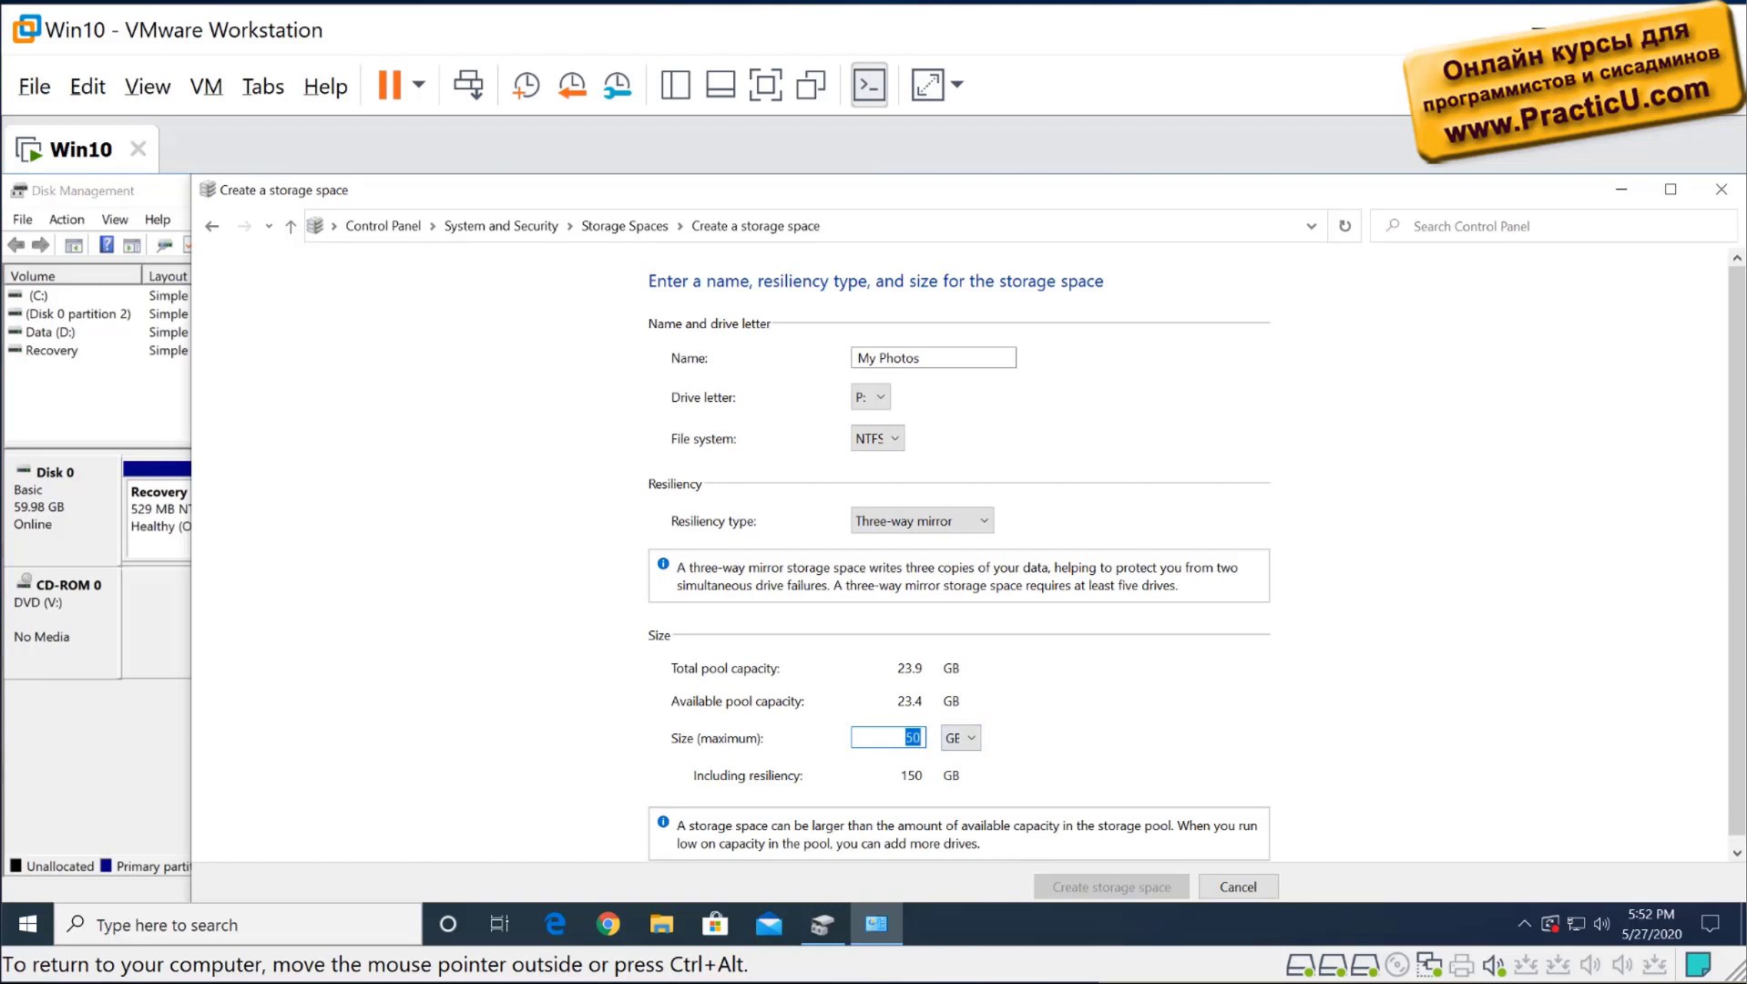
- Set the resiliency type to Two-way mirror and look through the available size units, keeping GB
left_click(922, 521)
left_click(922, 562)
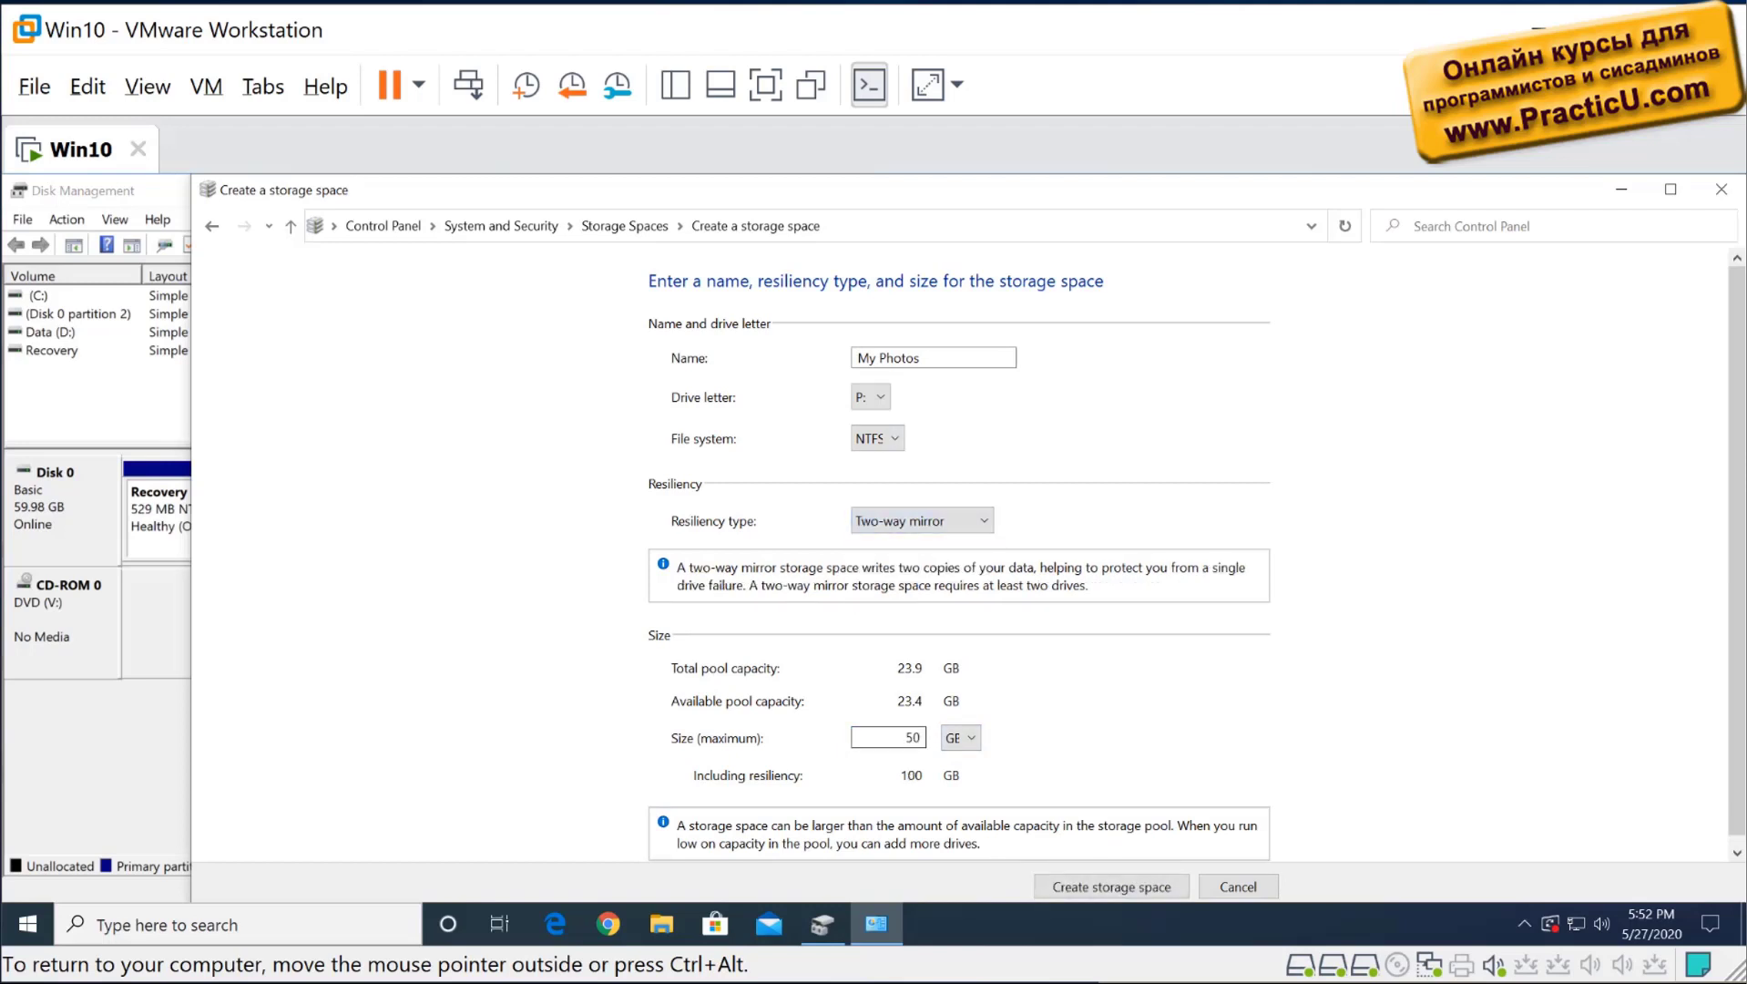
key("Tab")
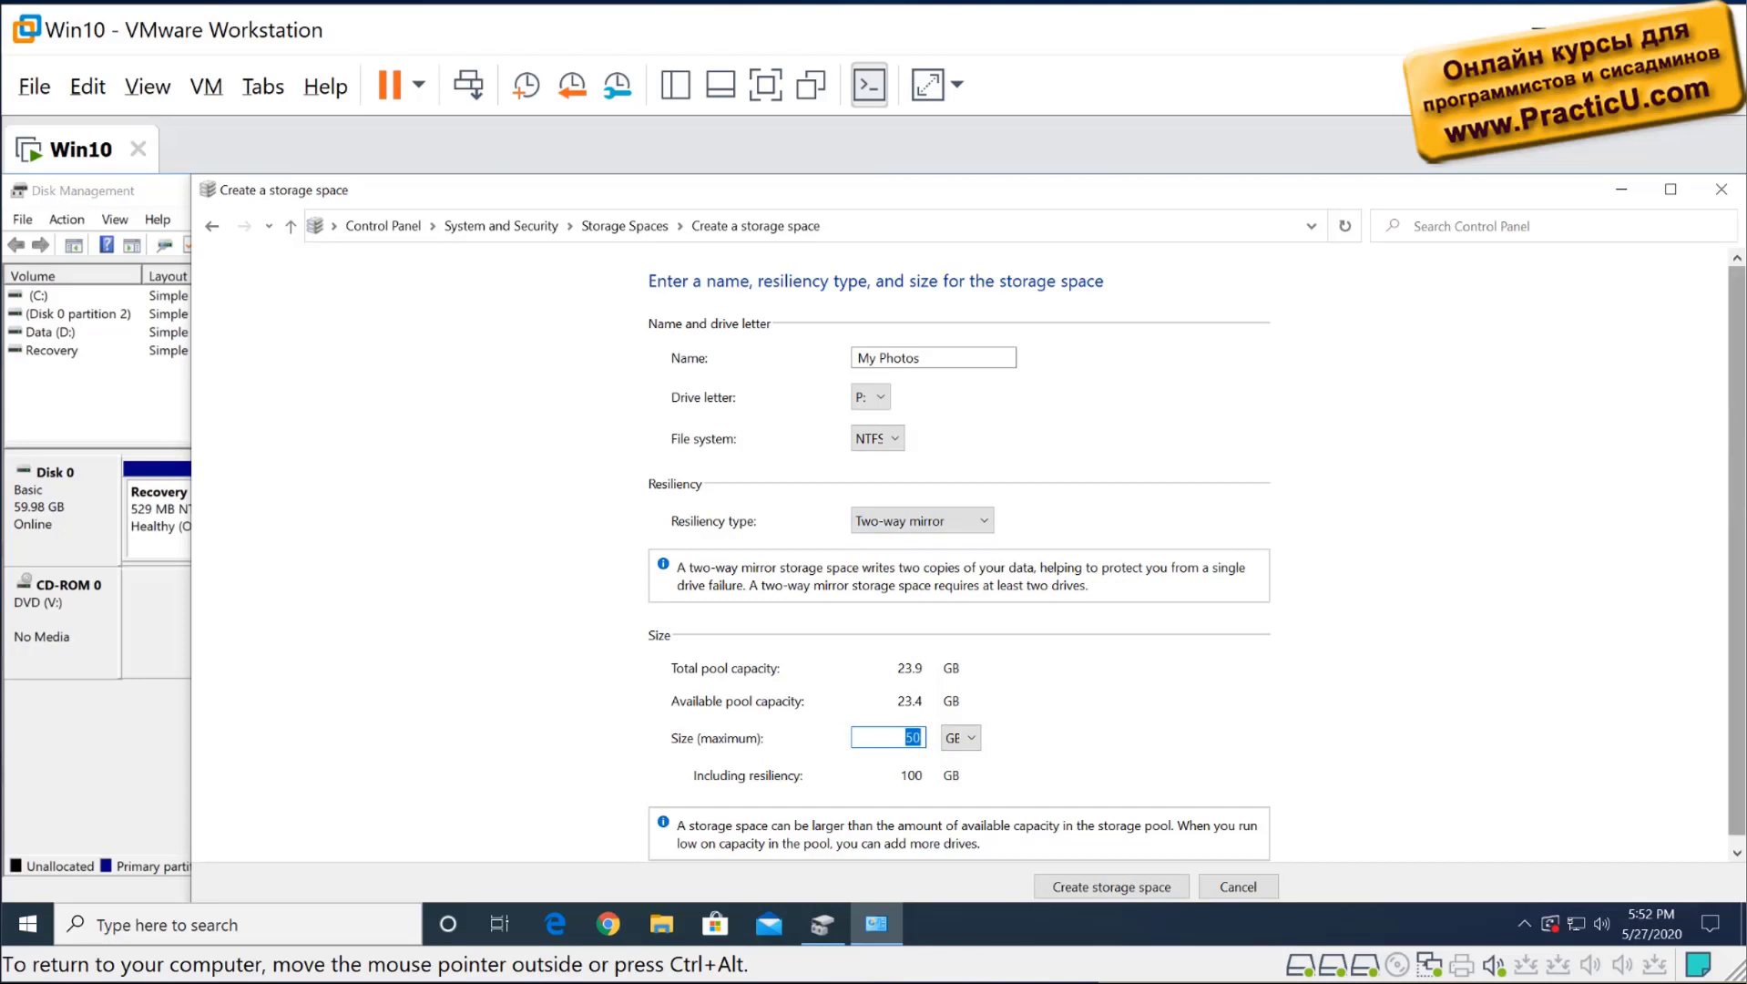
left_click_drag(1736, 474, 1736, 510)
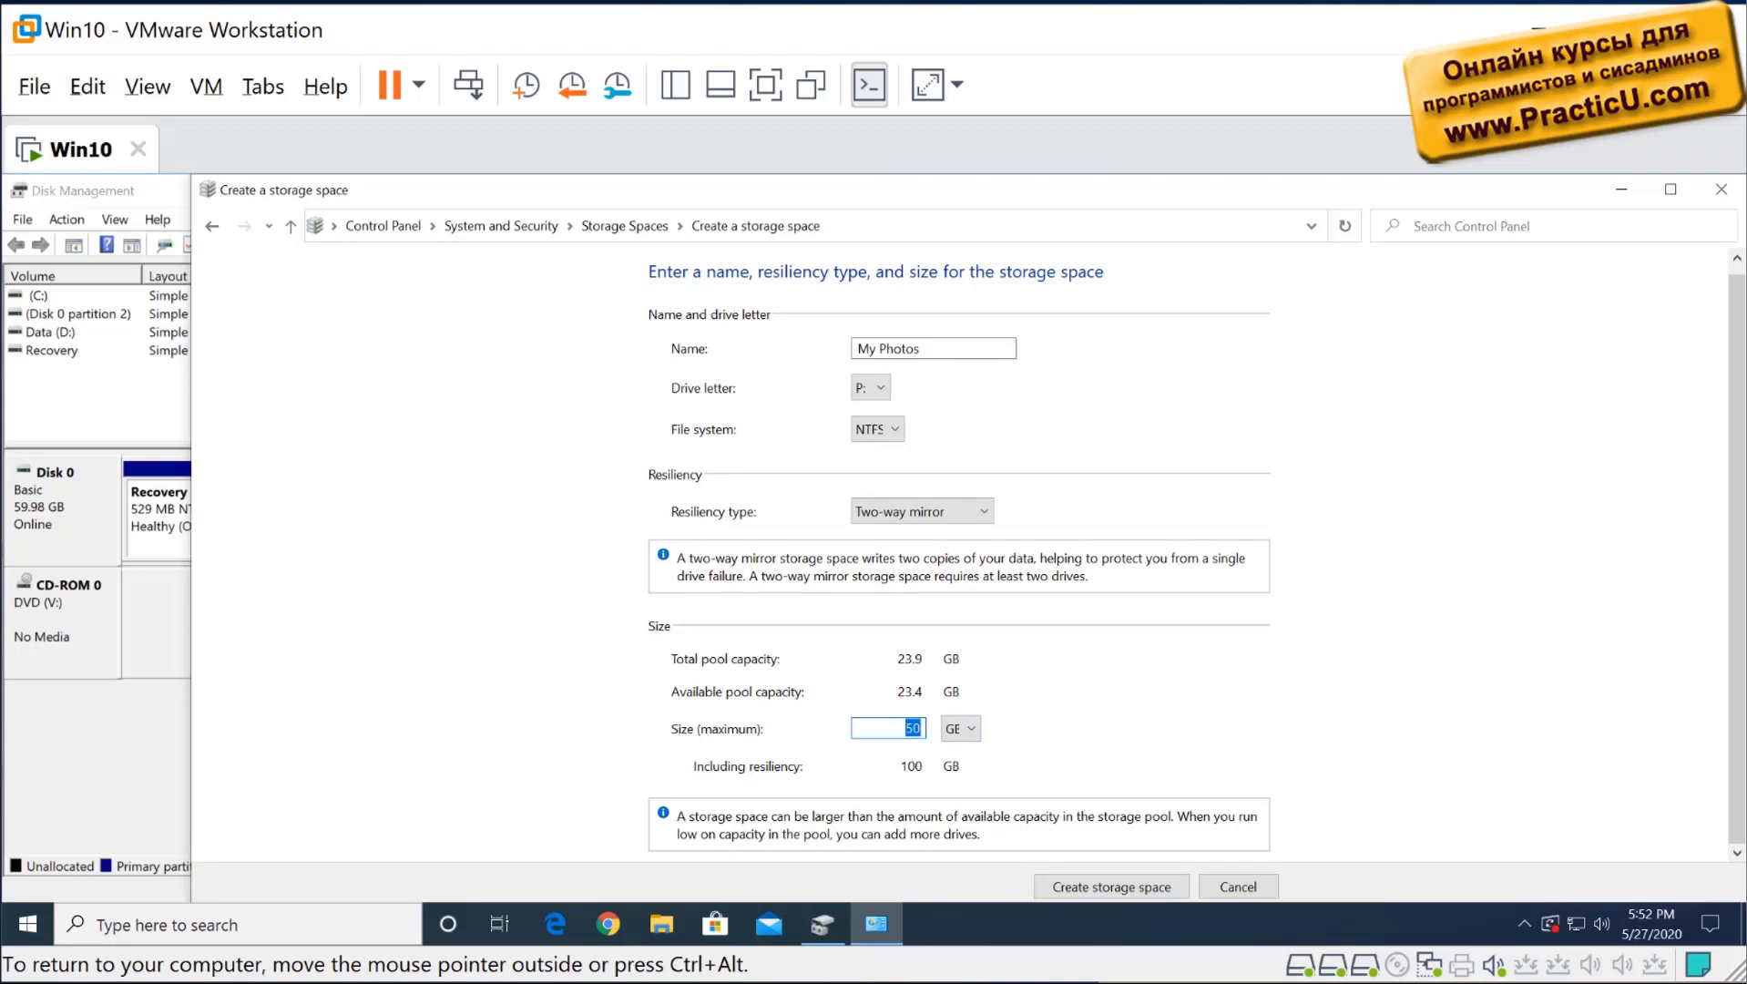
left_click(961, 729)
left_click(961, 729)
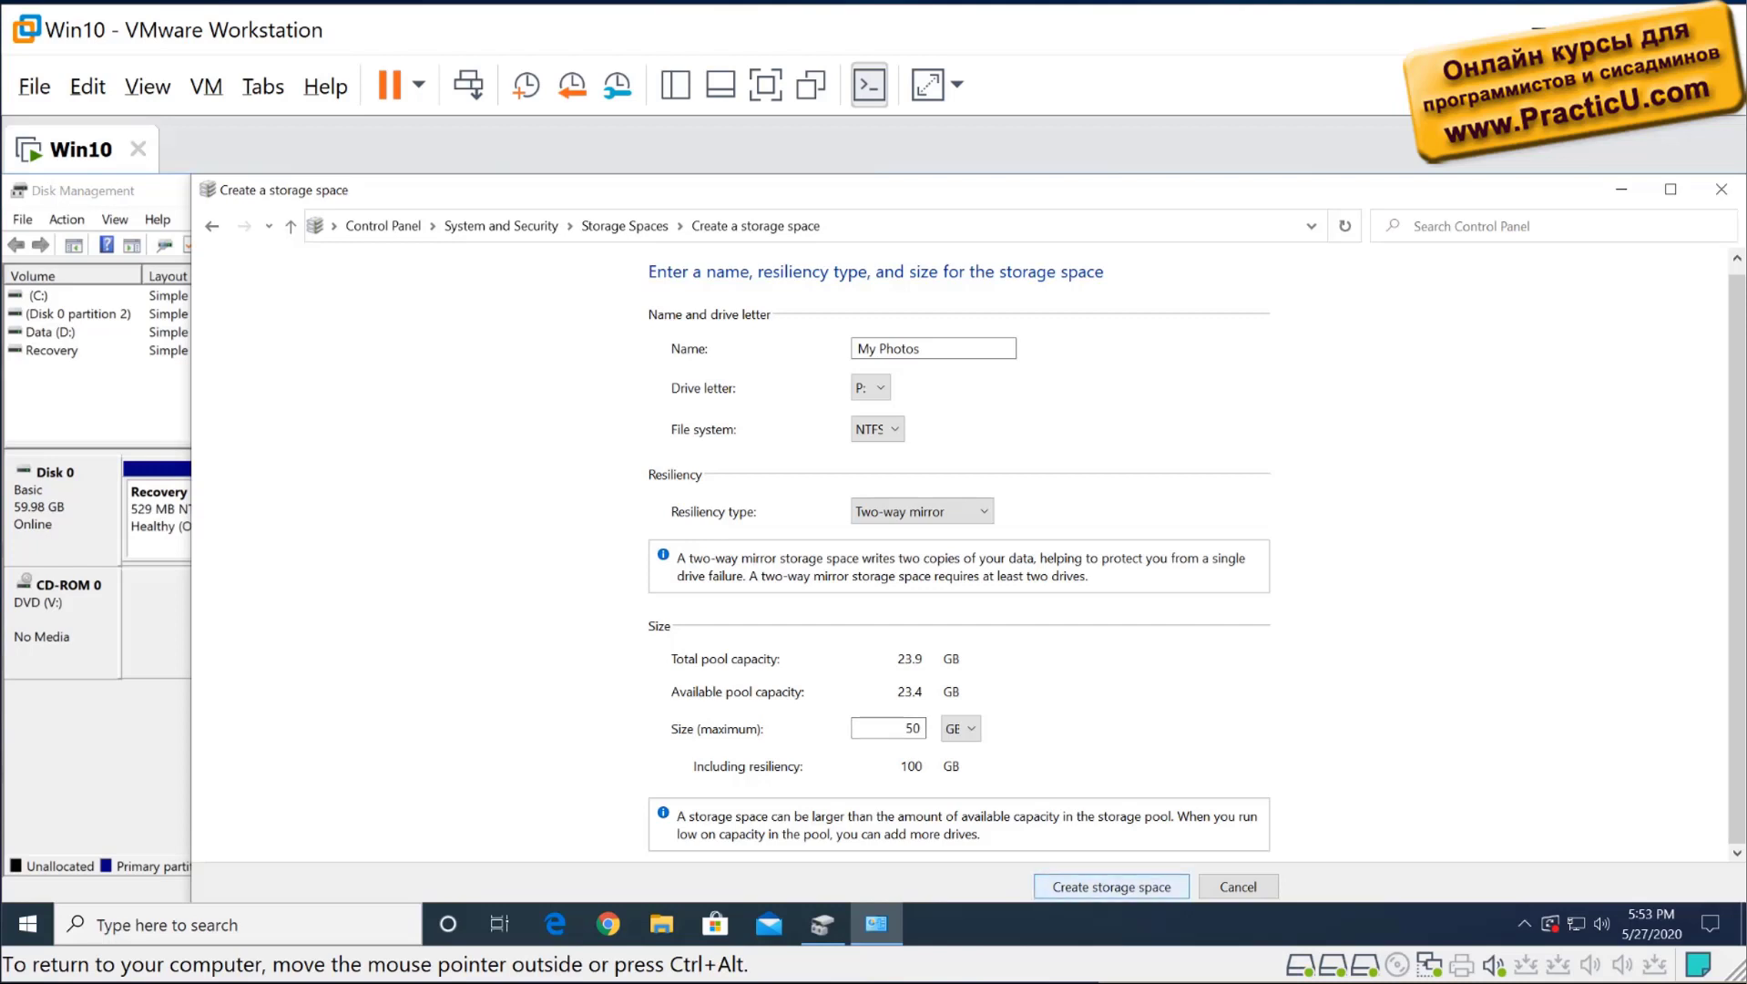
- Create the My Photos storage space, narrow the Storage Spaces window and check the new volume in Disk Management
key("Return")
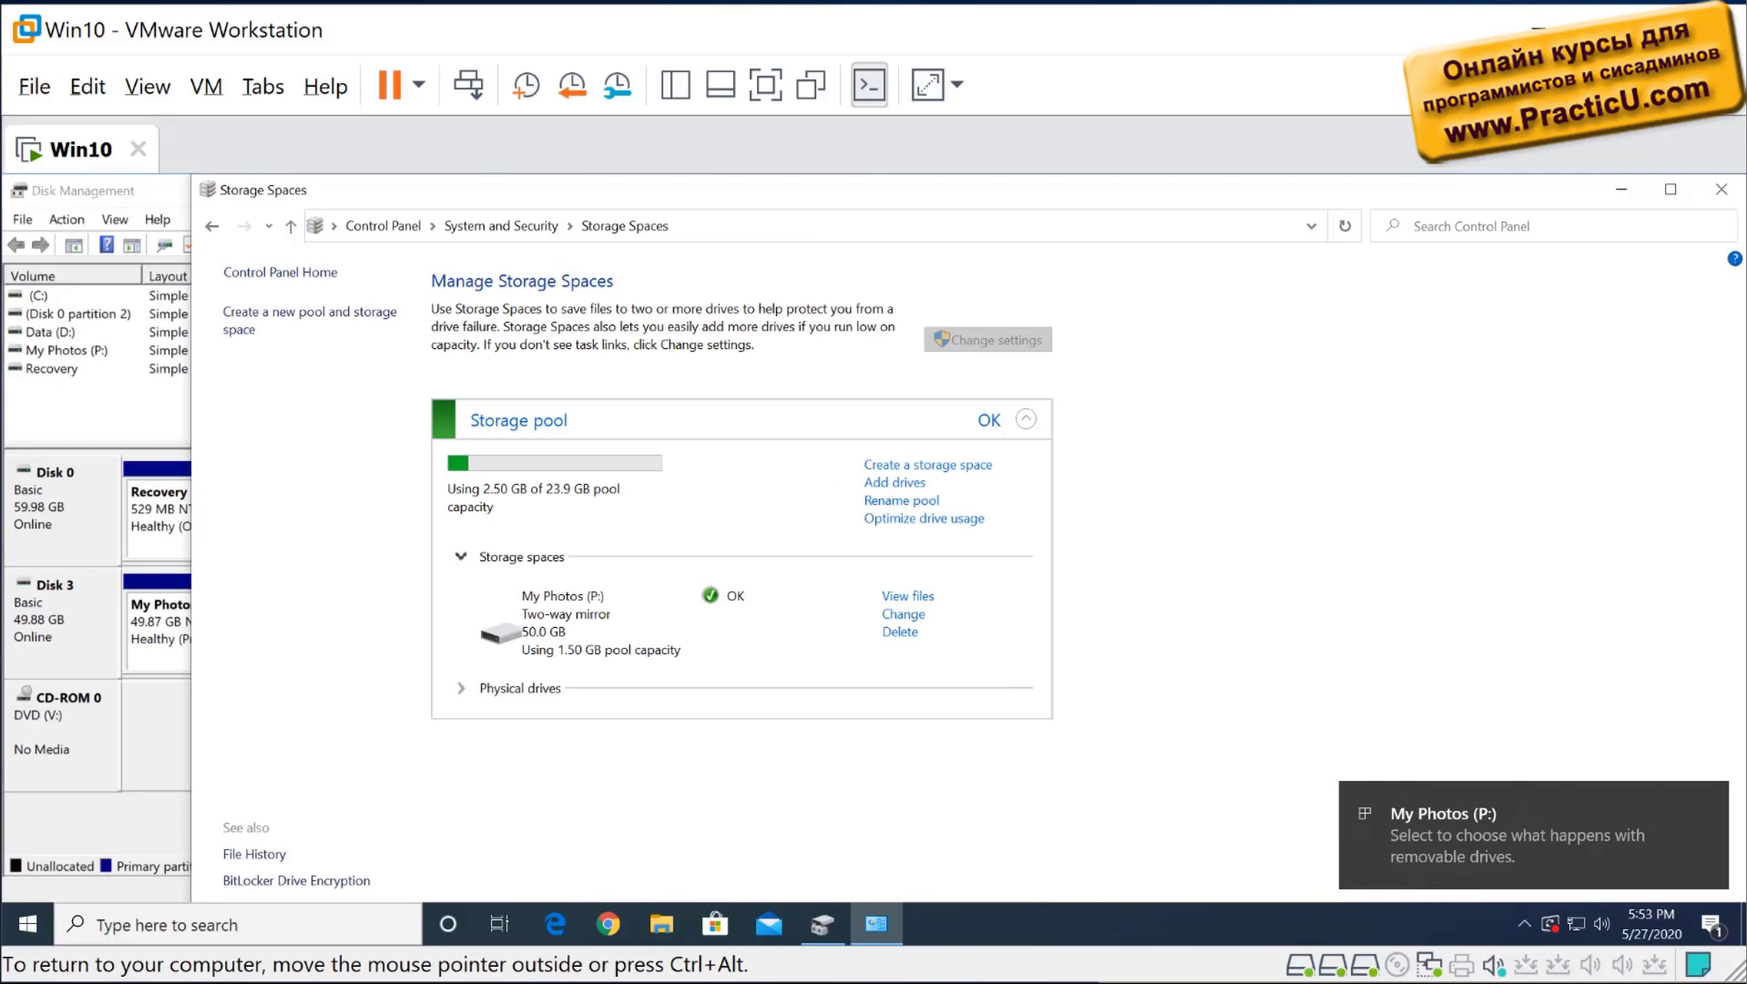
mouse_move(1582, 794)
left_click_drag(190, 551, 594, 550)
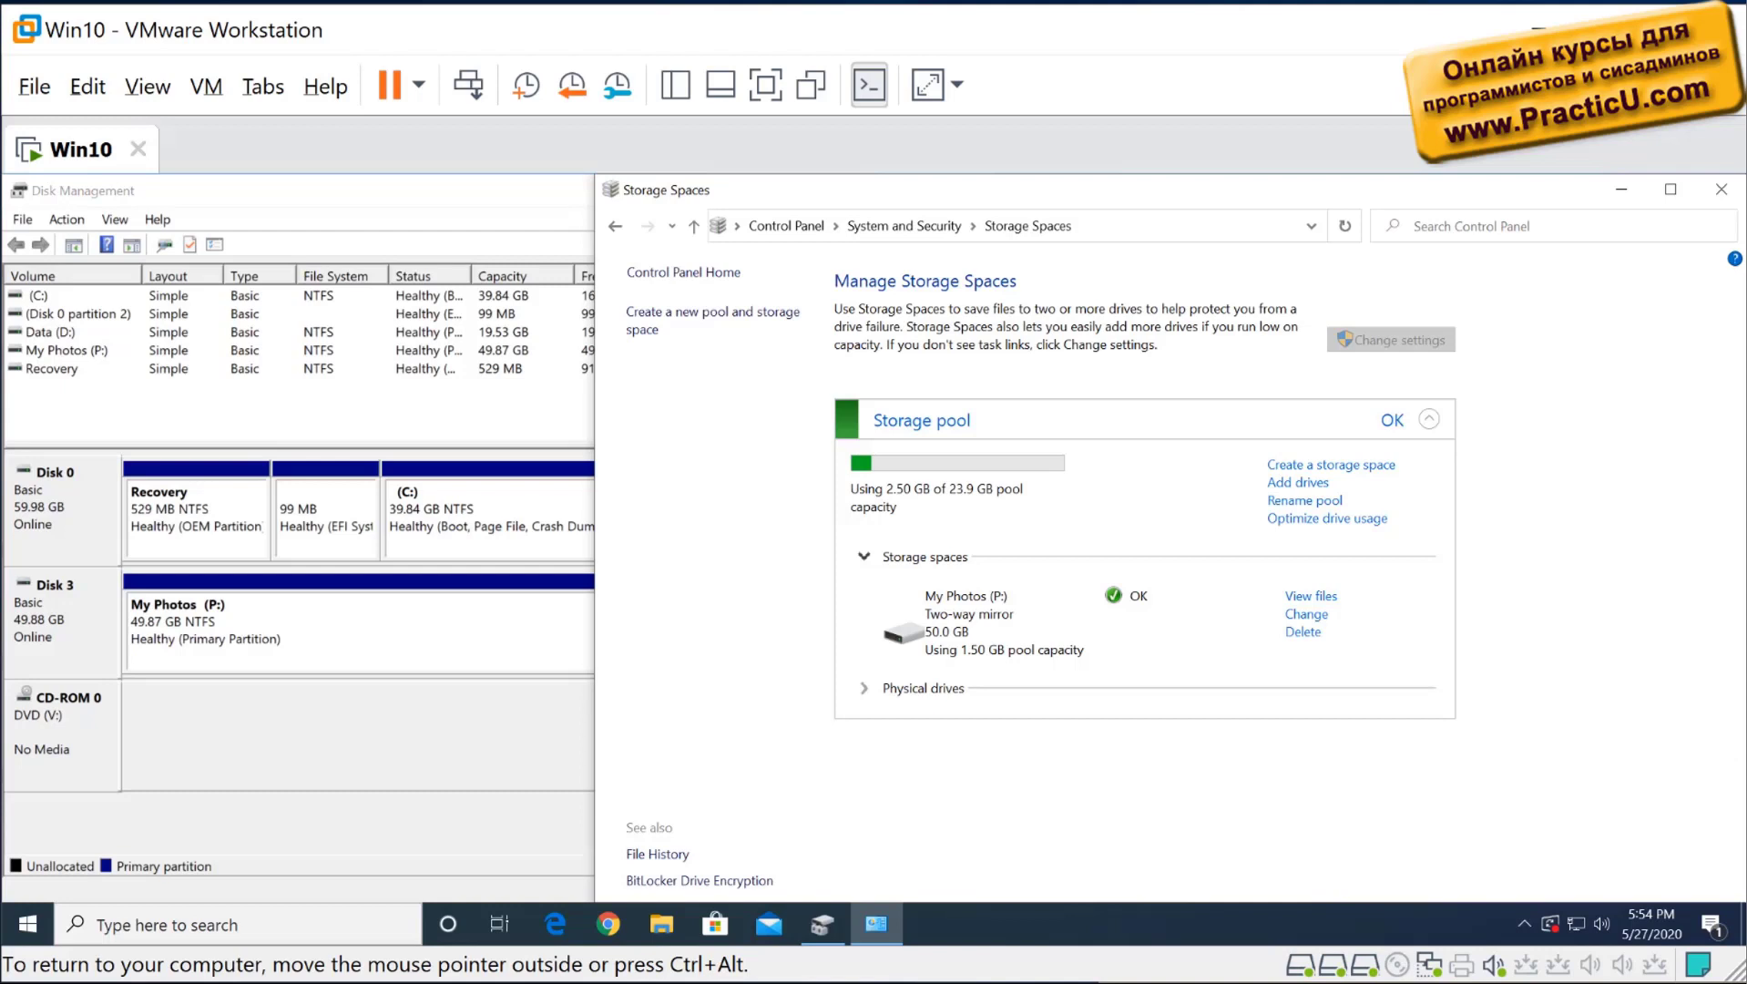
left_click(822, 923)
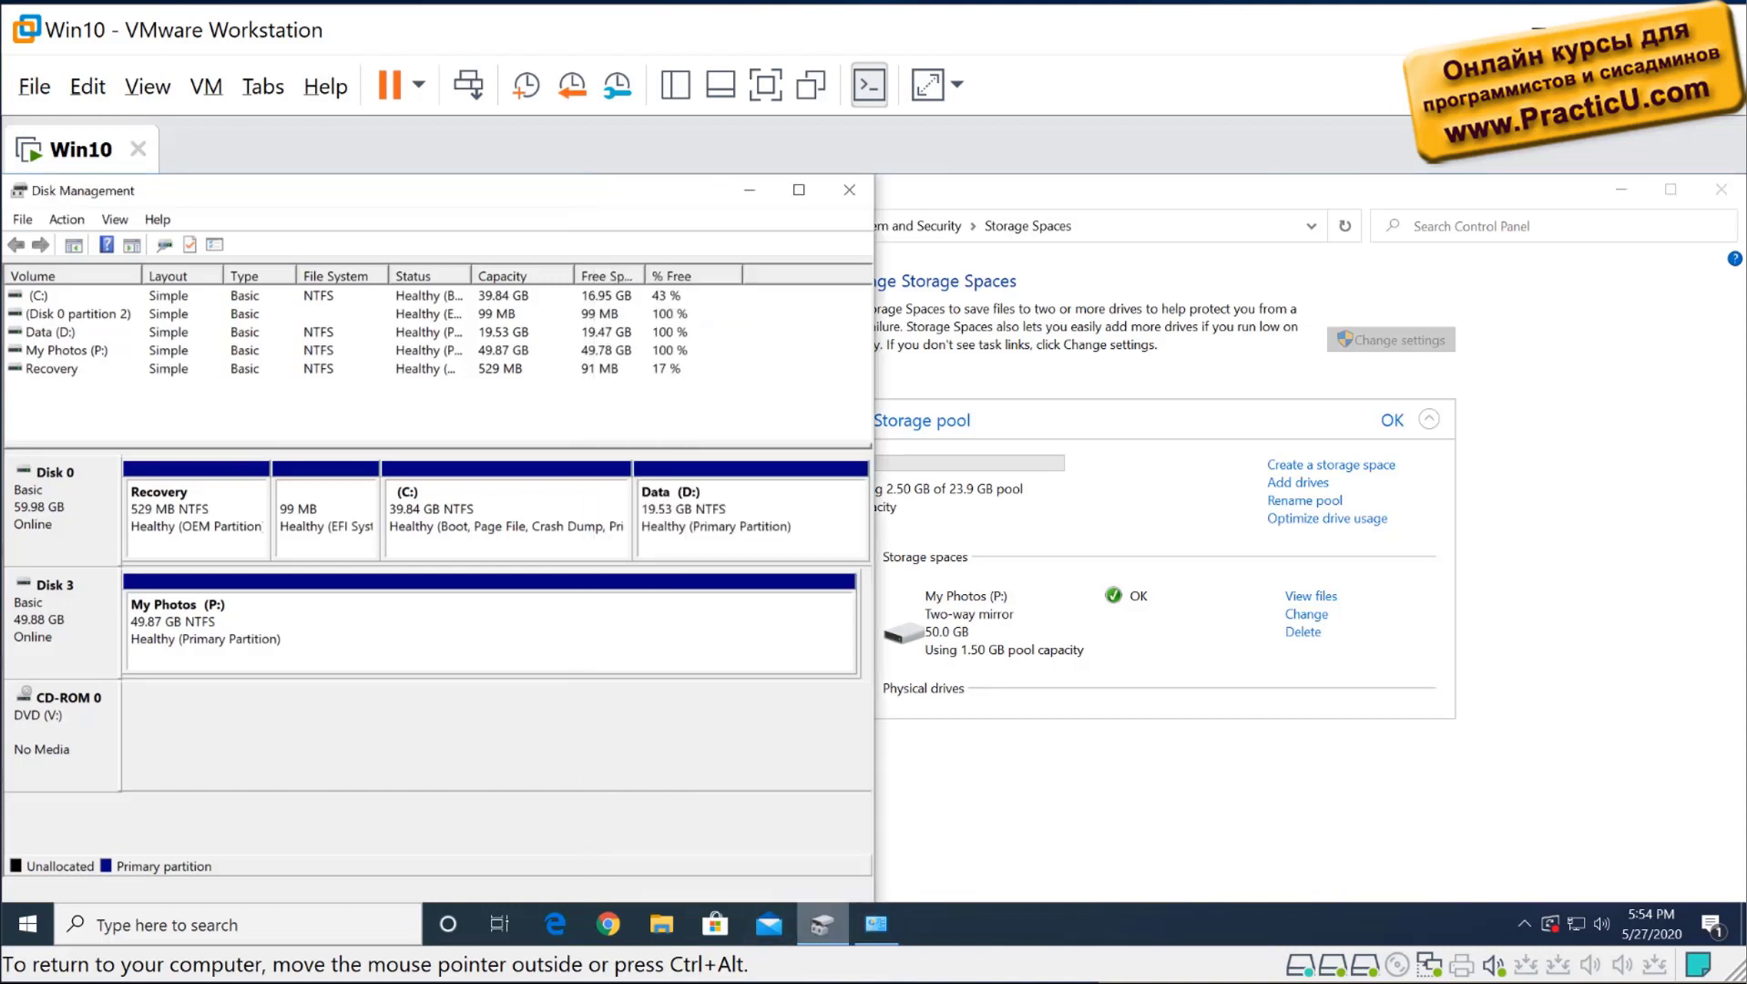
left_click(876, 922)
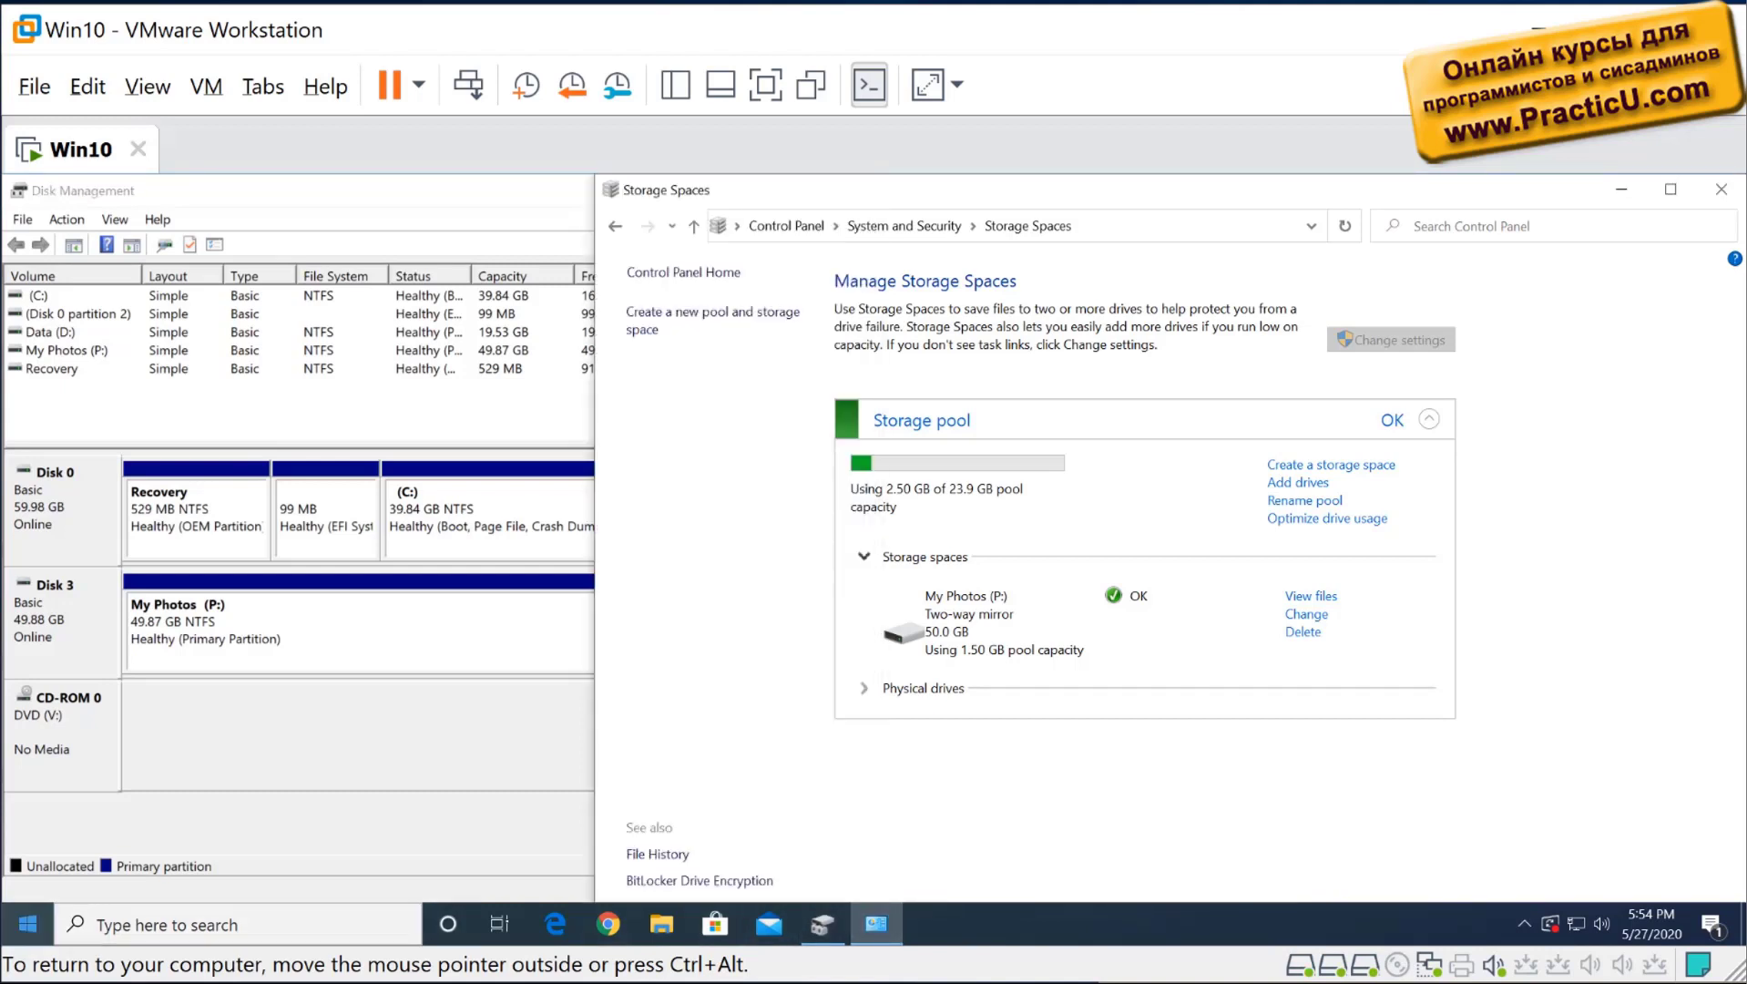
- Open Device Manager, examine the Microsoft Storage Spaces Controller among the storage controllers, and minimize the window
key("super+x")
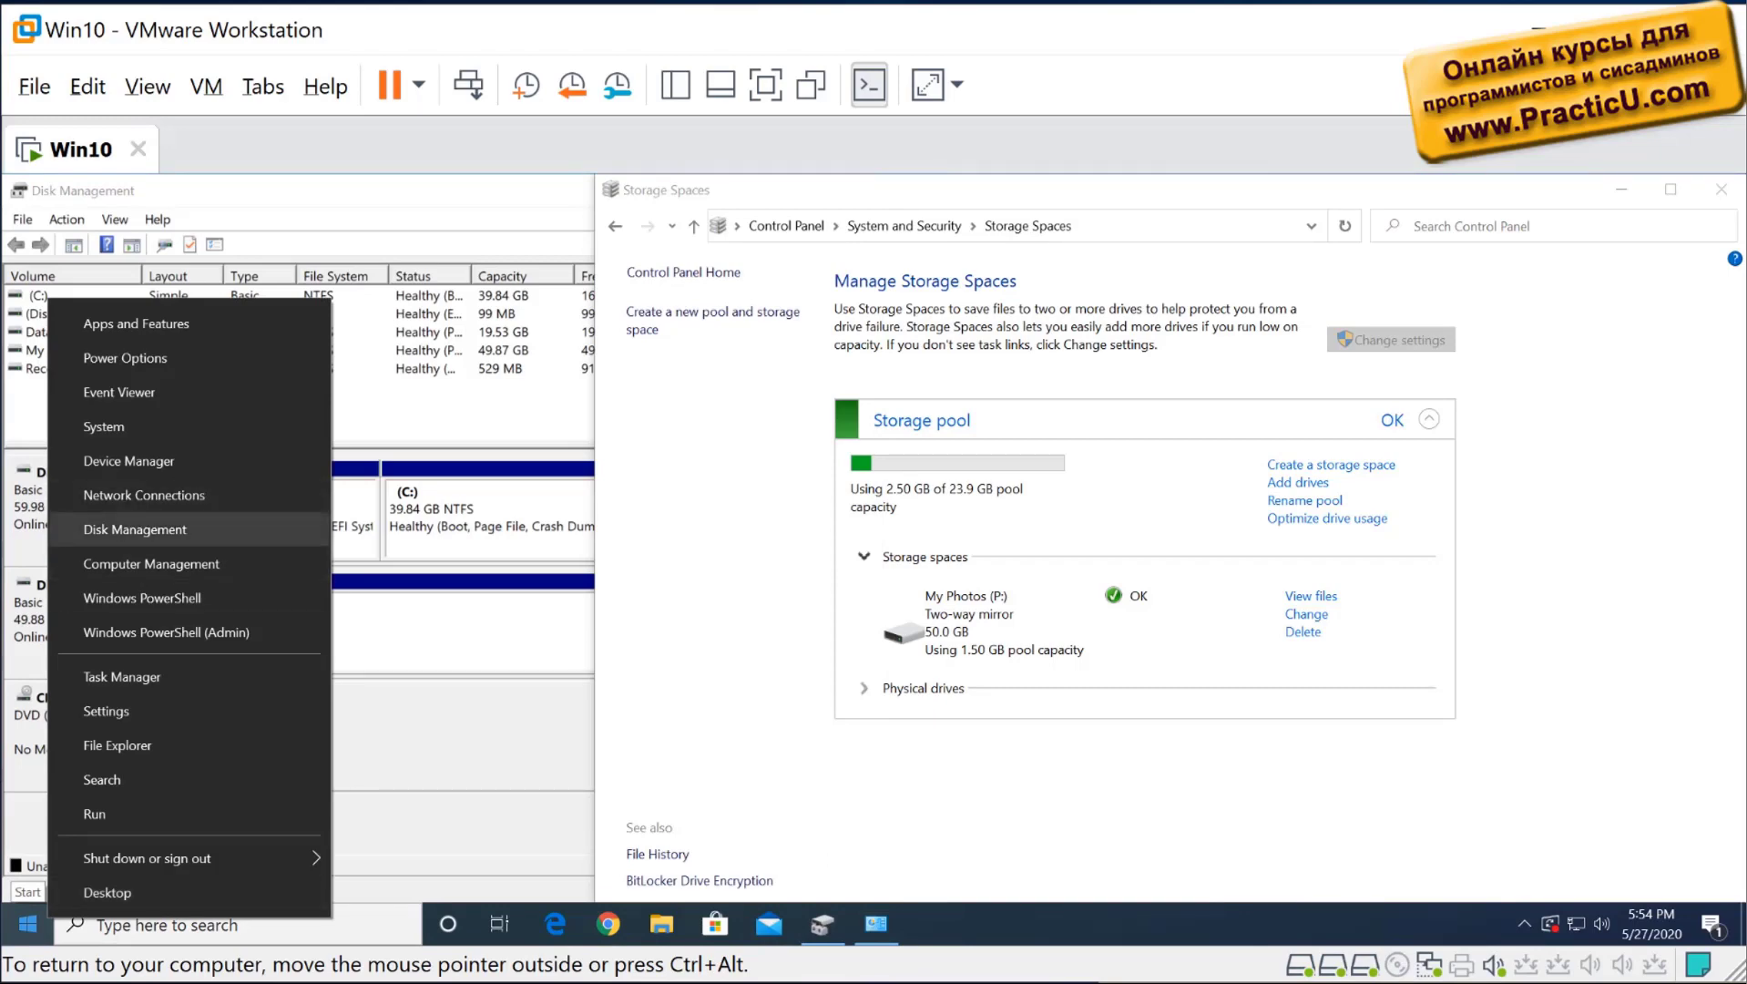
key("Up")
key("Up")
key("Return")
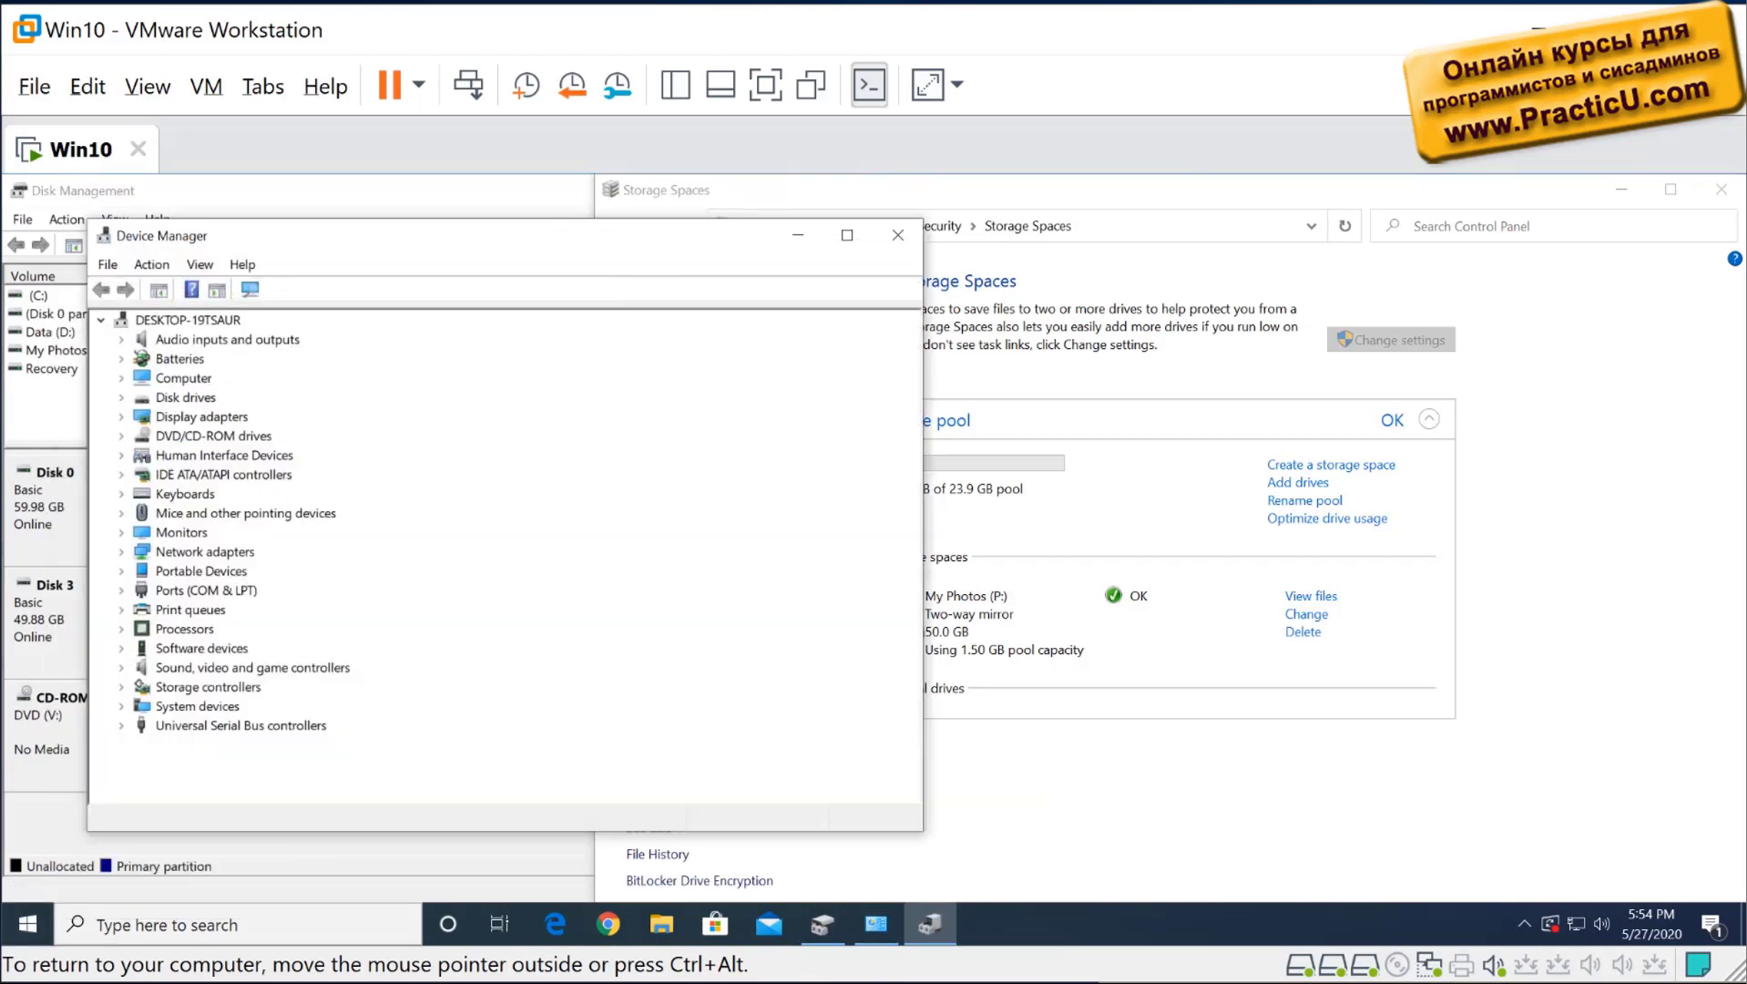
left_click(121, 686)
left_click(264, 726)
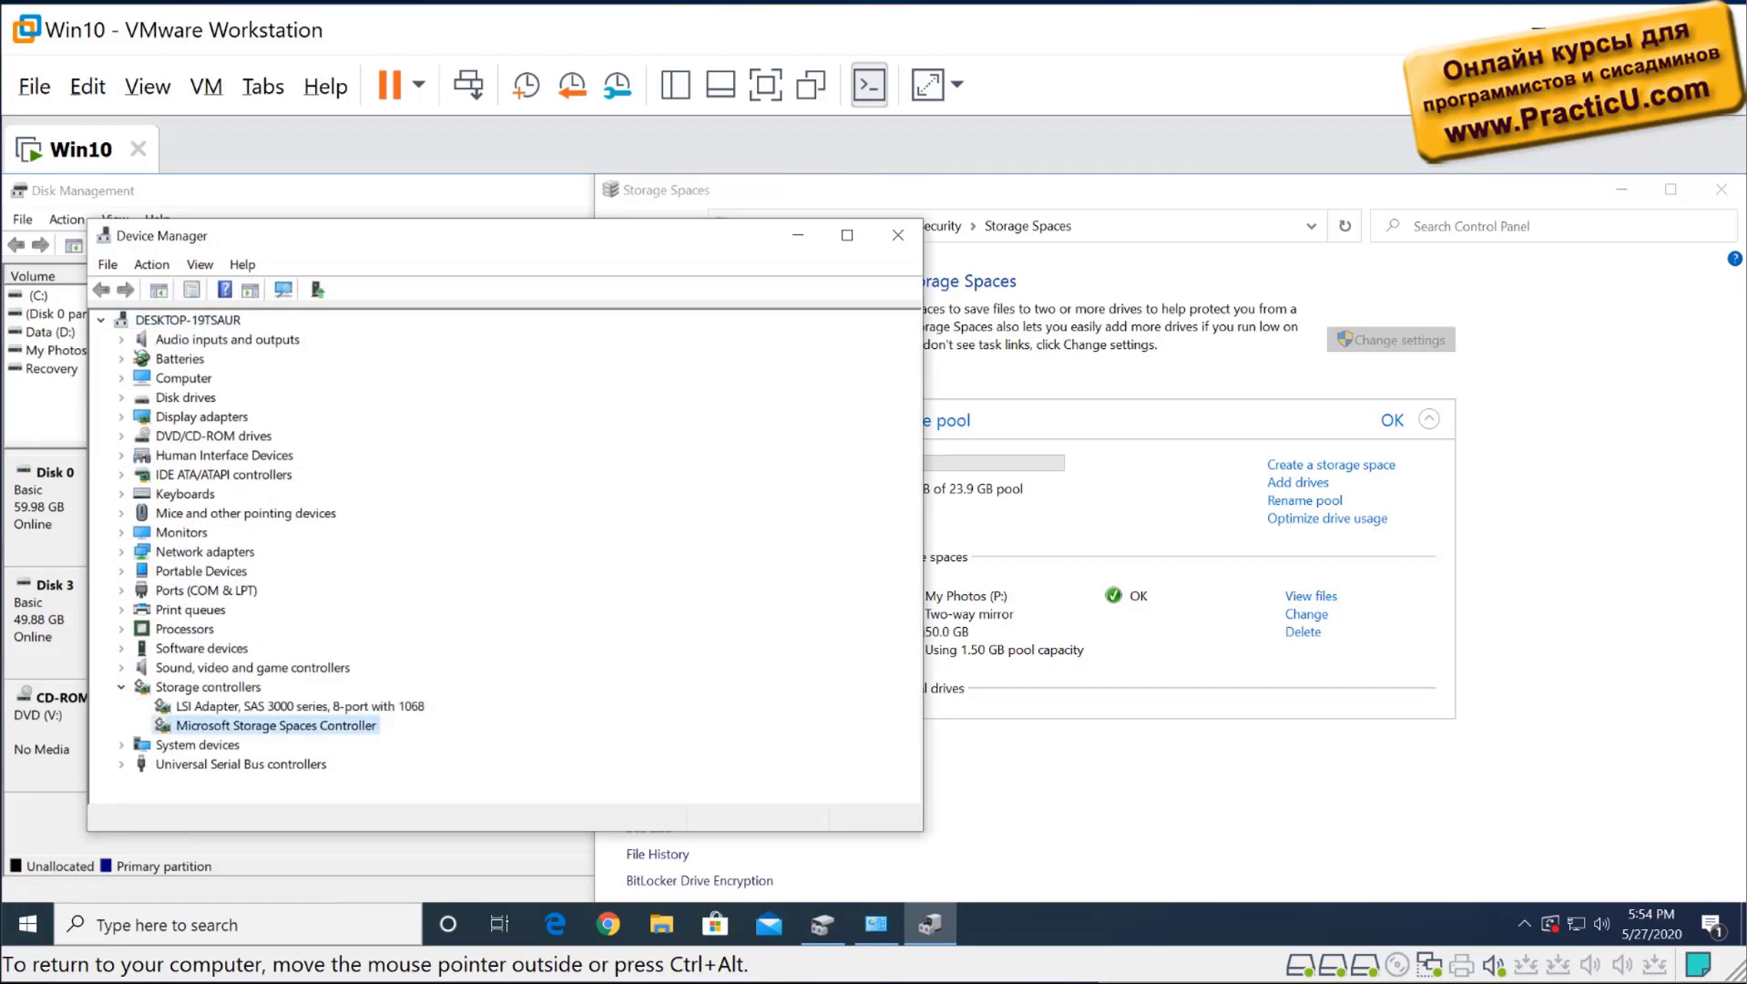
left_click_drag(414, 242, 740, 212)
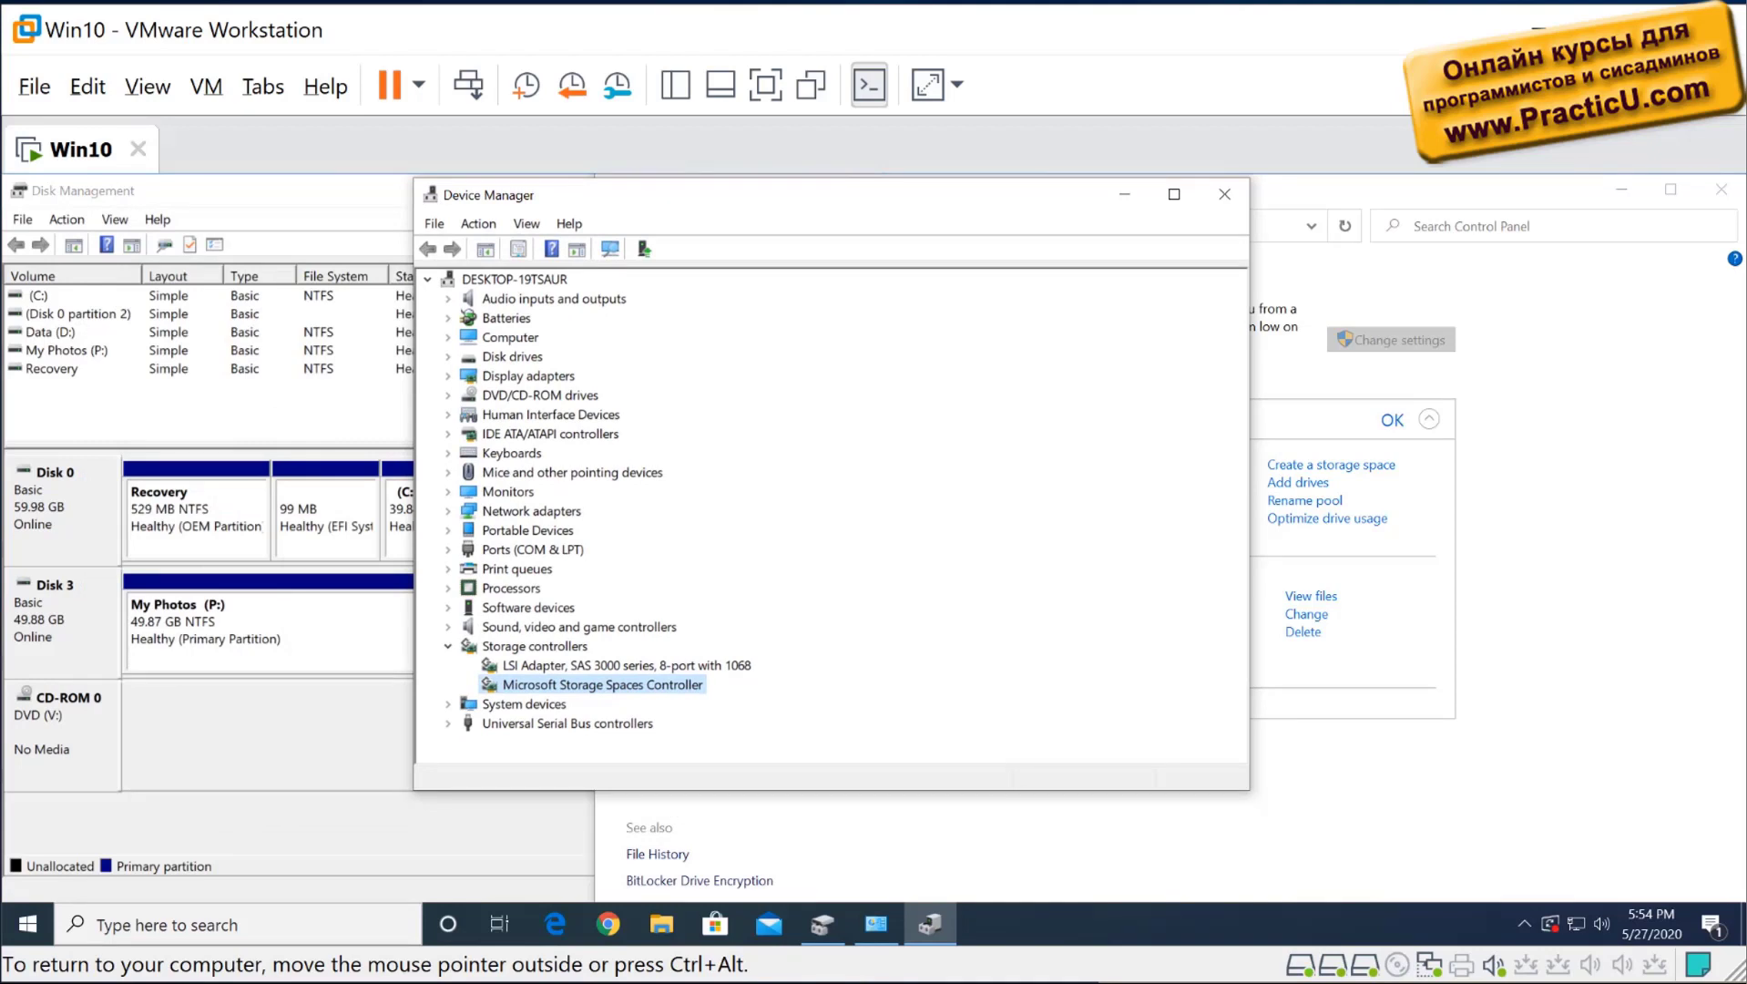
left_click(1125, 194)
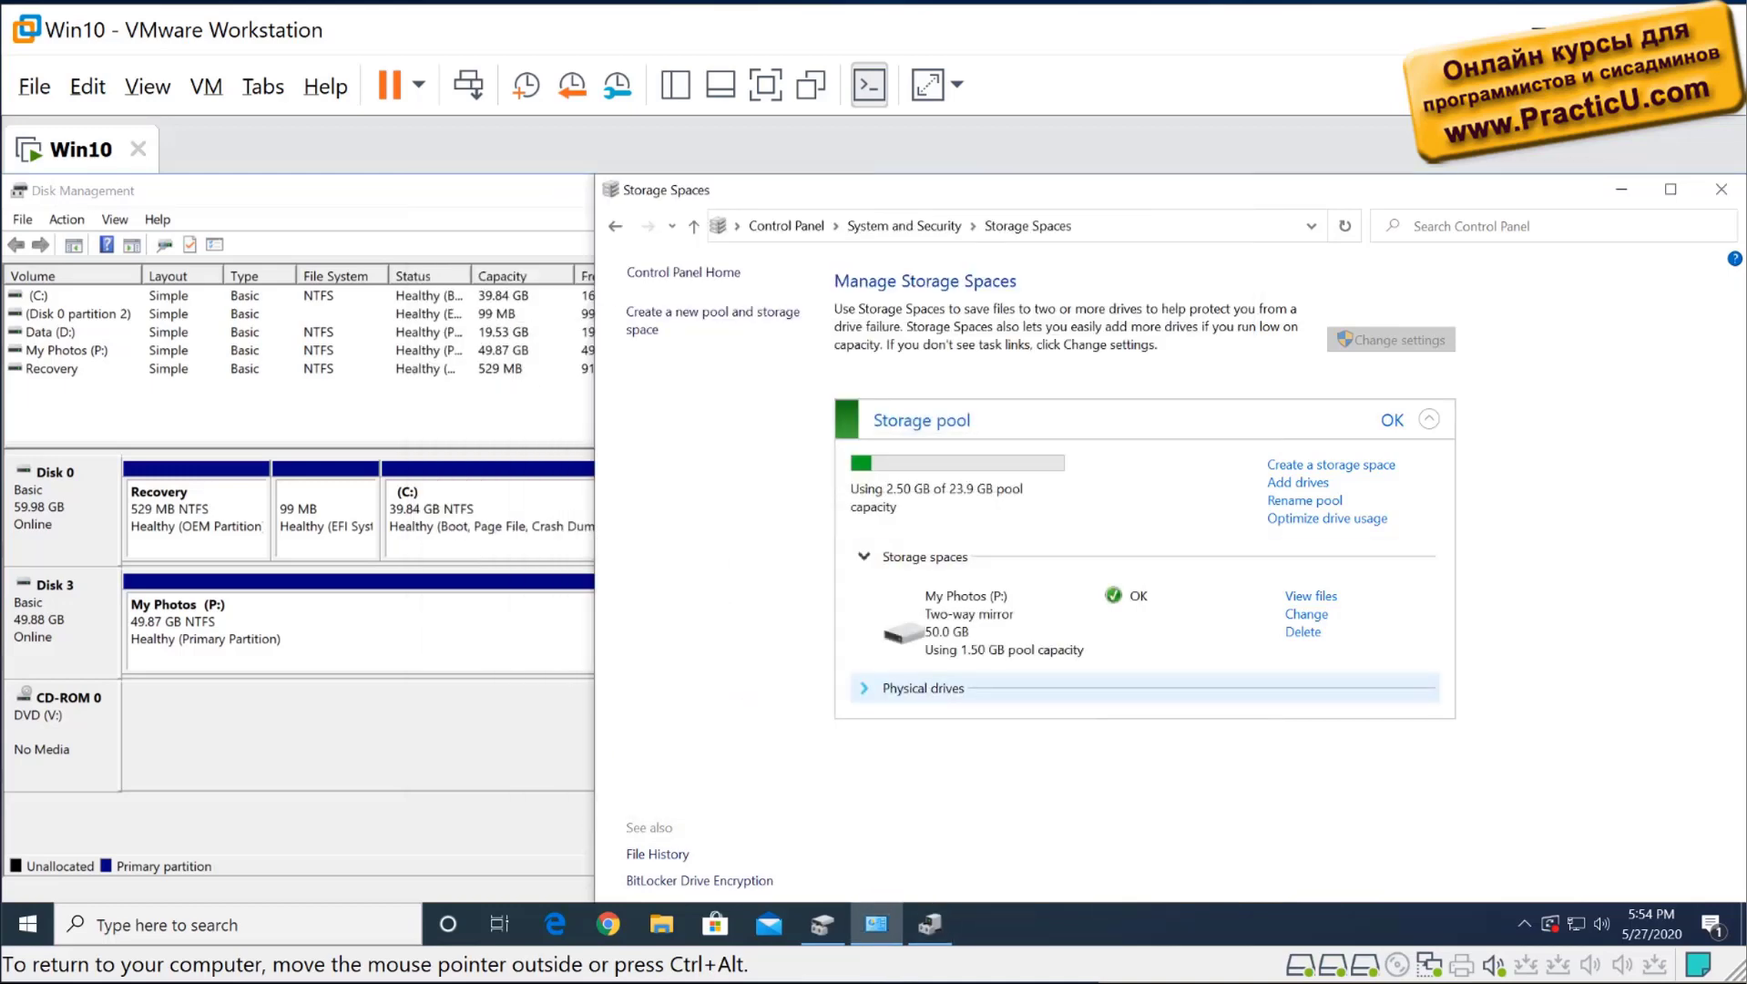
- Maximize the Storage Spaces window and examine the physical drives in the storage pool
left_click(923, 687)
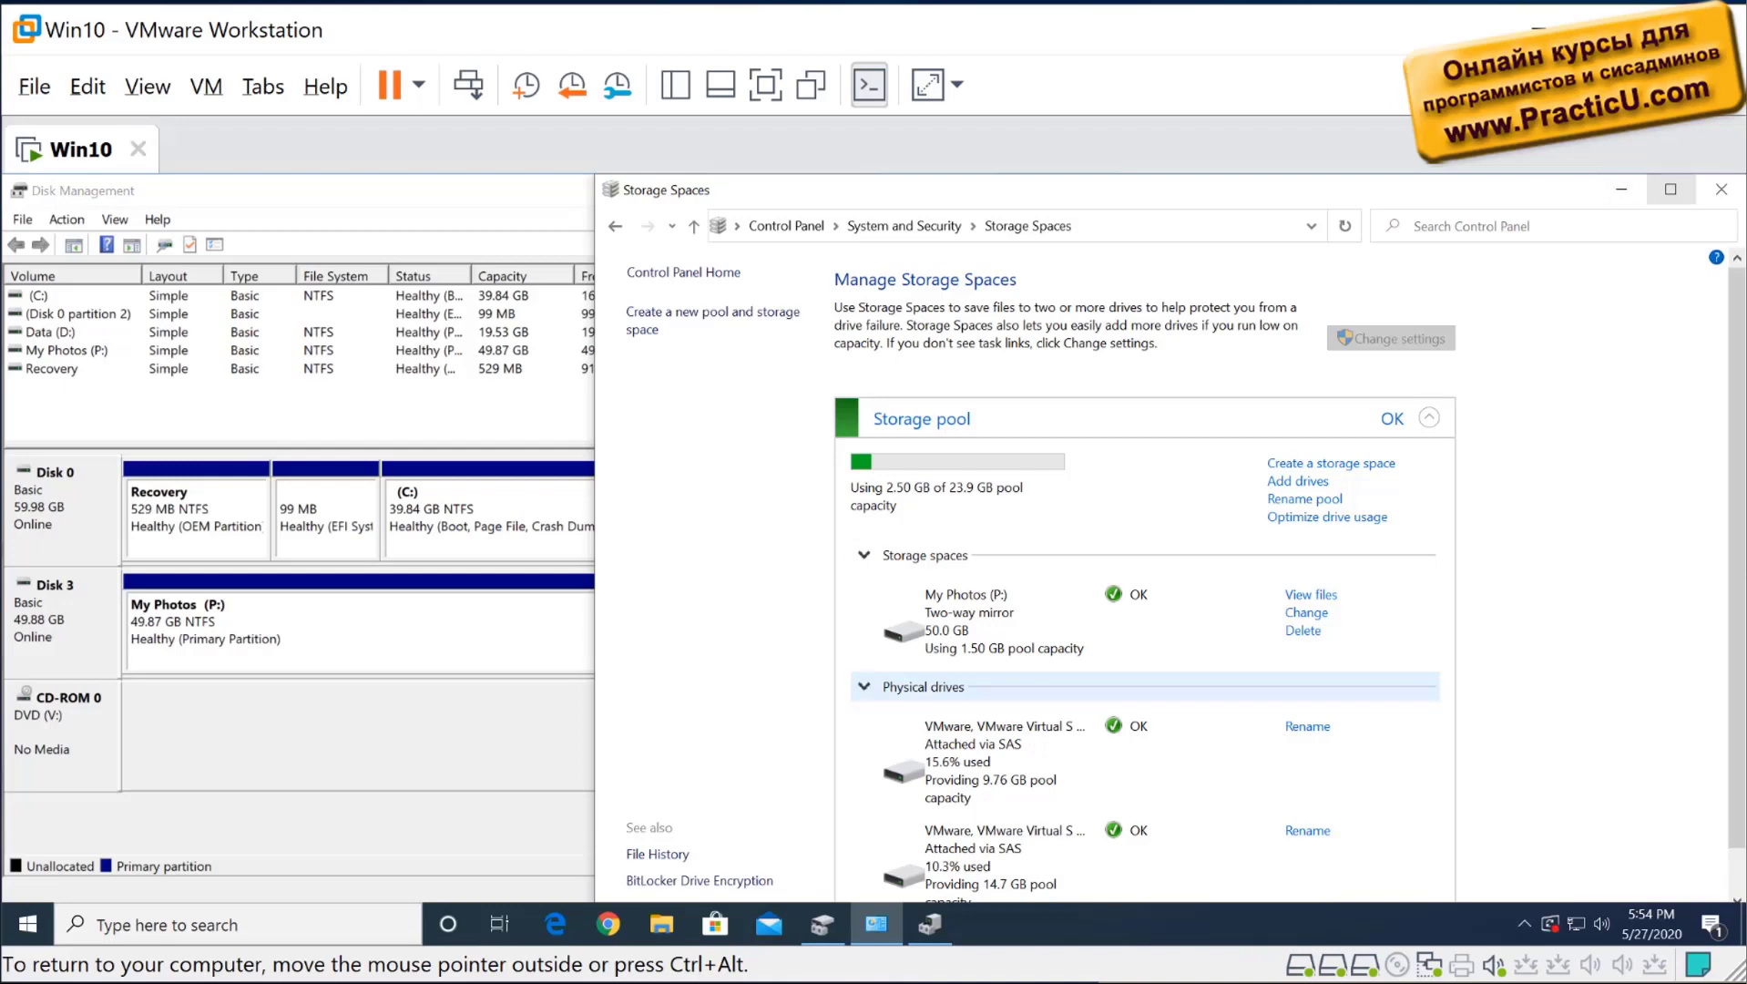
left_click(1671, 189)
scroll(911, 570, "down", 1)
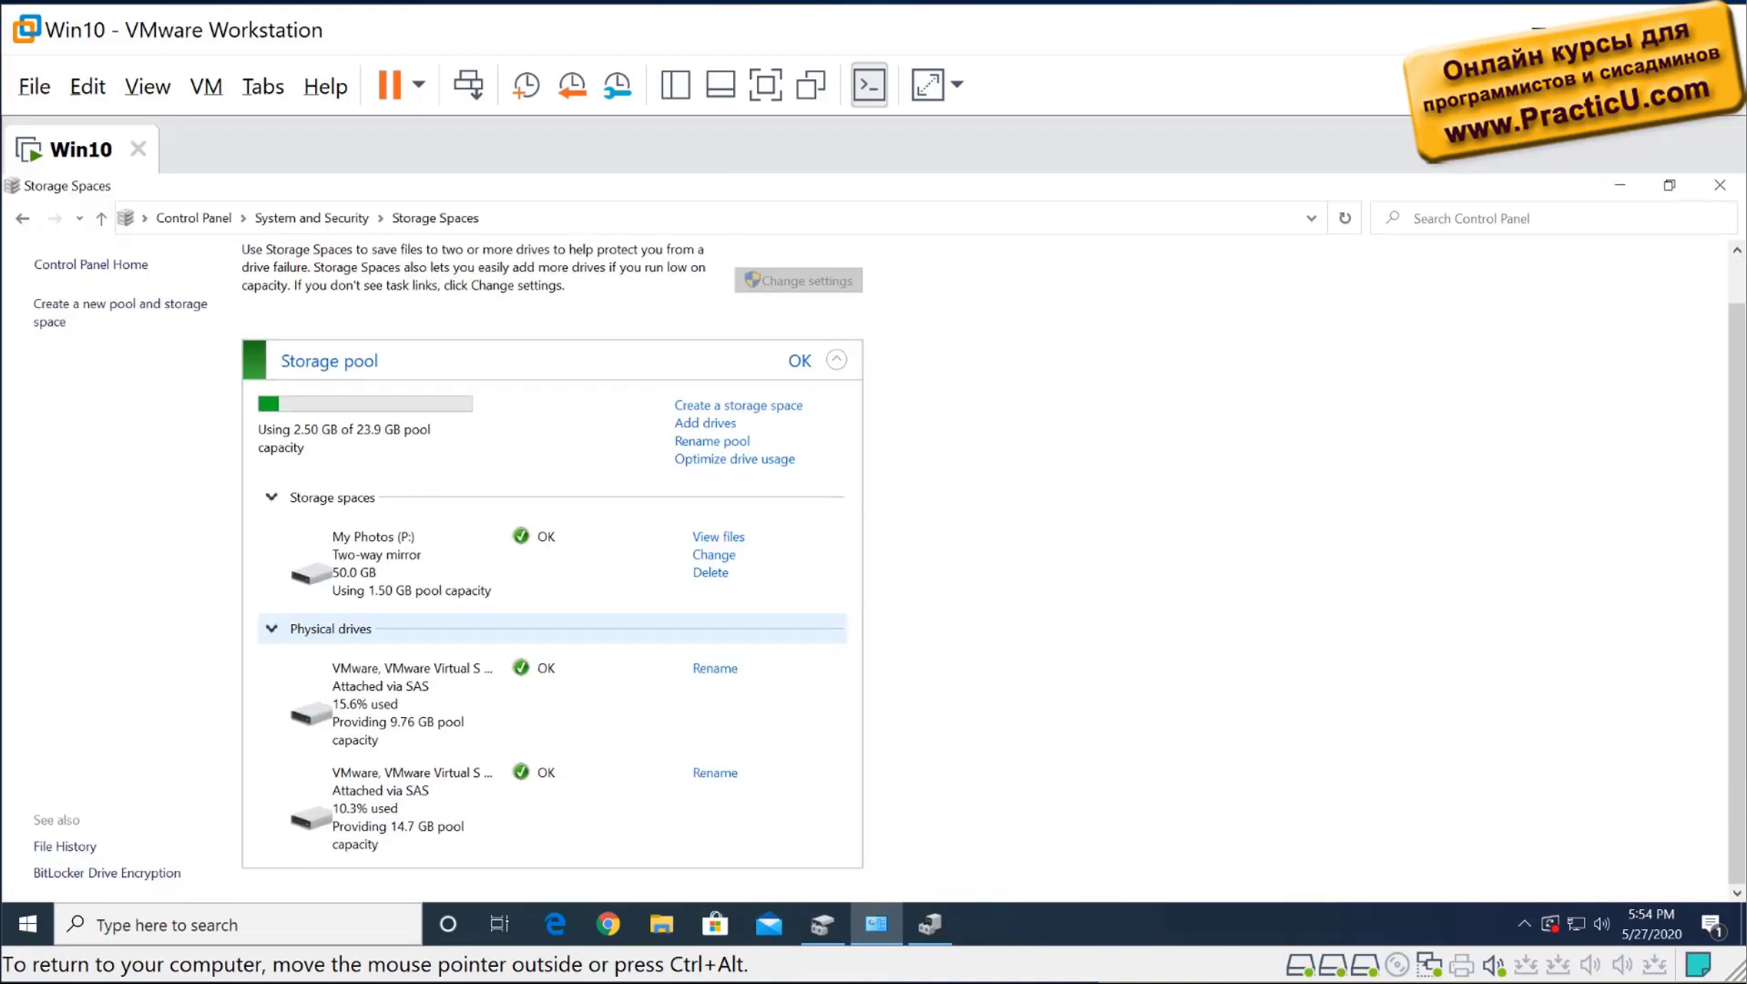
left_click(331, 629)
left_click(330, 681)
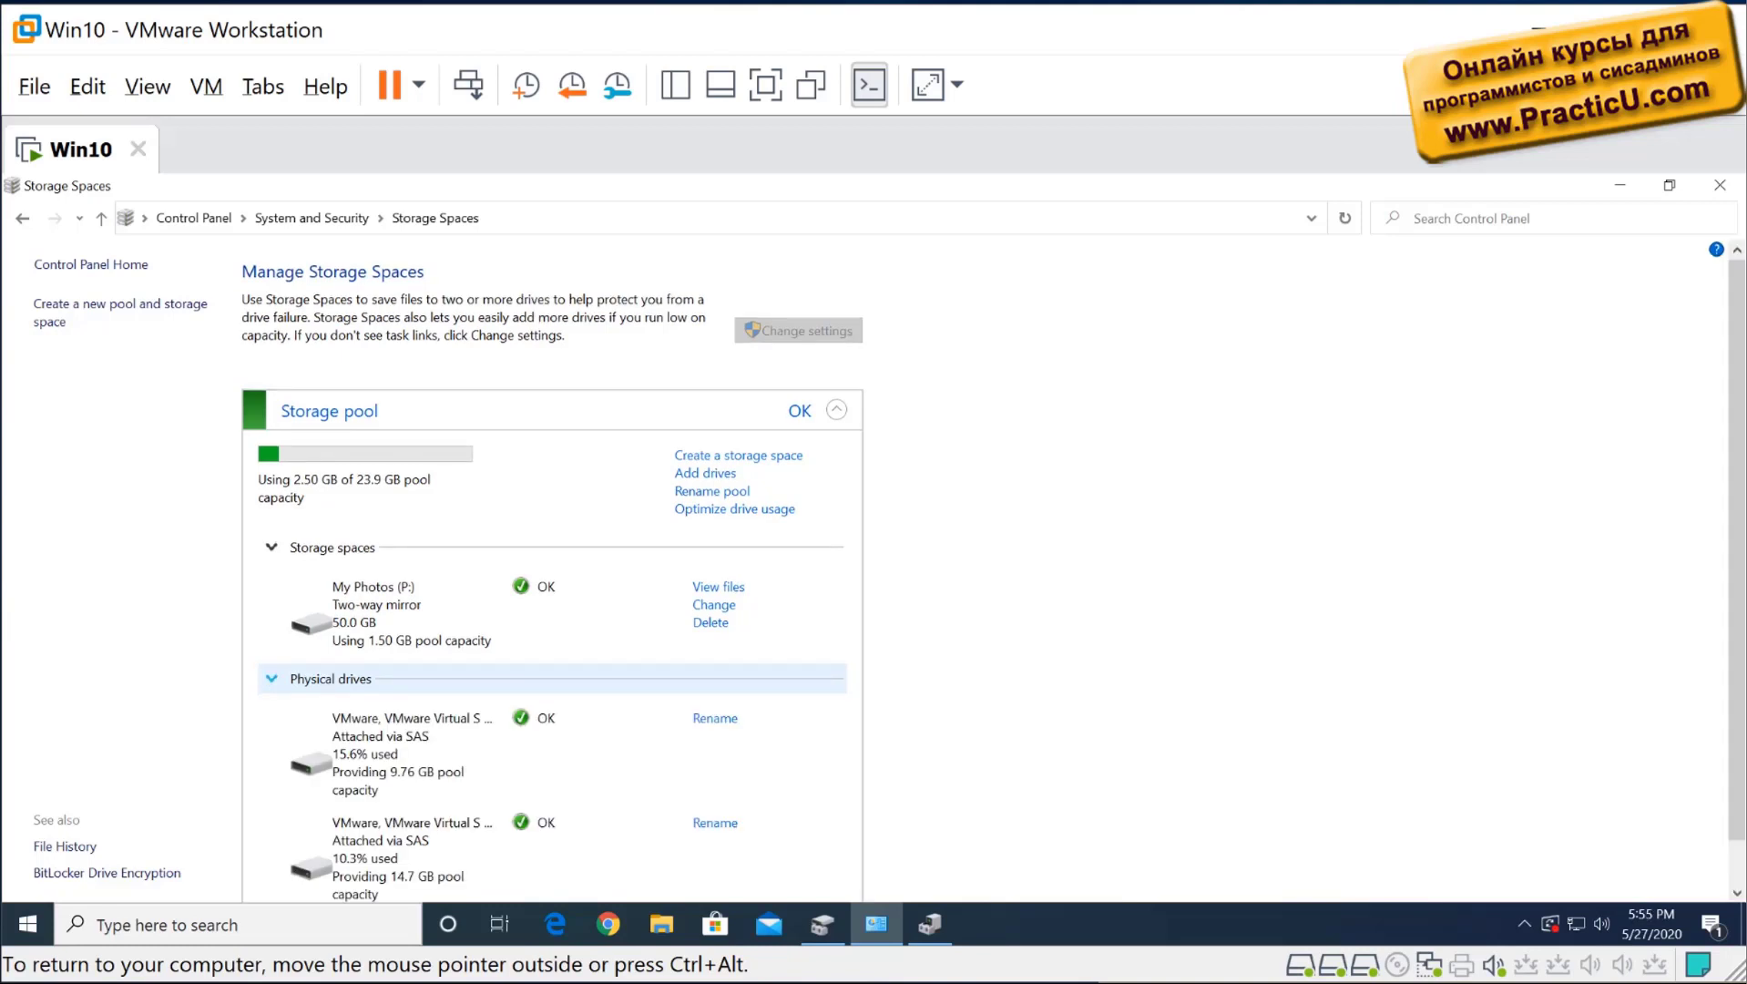
left_click(330, 680)
left_click(330, 679)
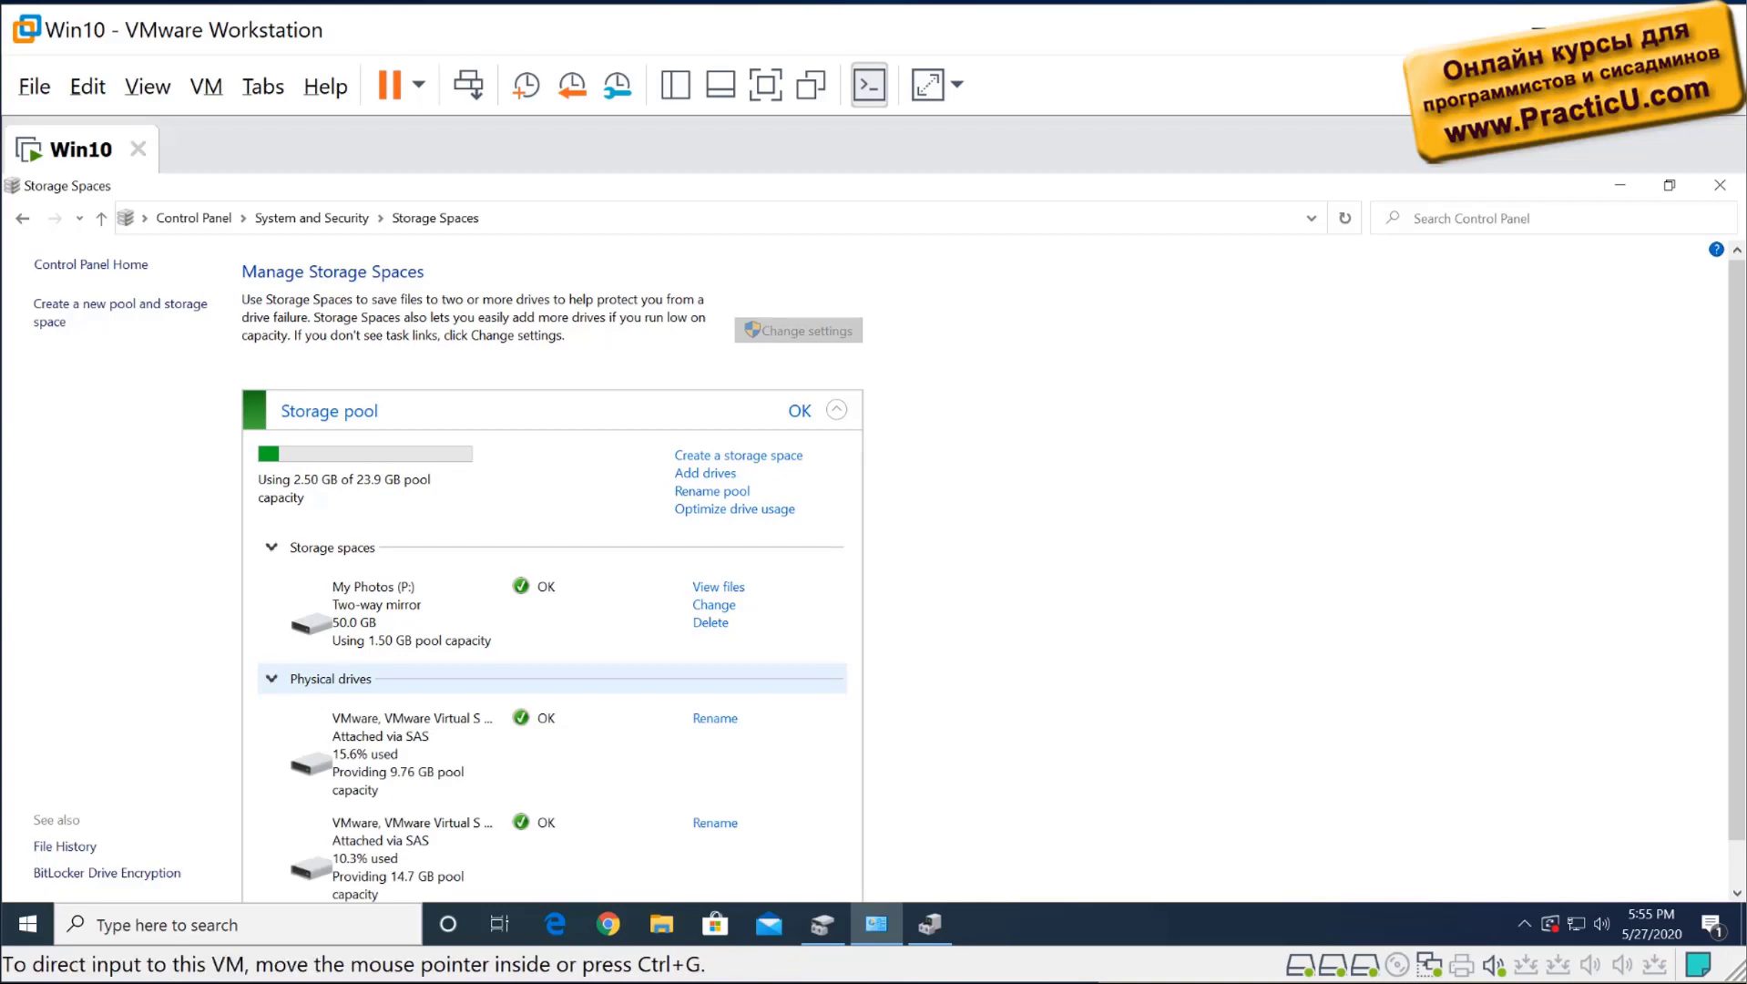
- Shrink the Storage Spaces window and start adding a 30 GB SCSI hard disk to the virtual machine's hardware
left_click_drag(314, 187, 919, 221)
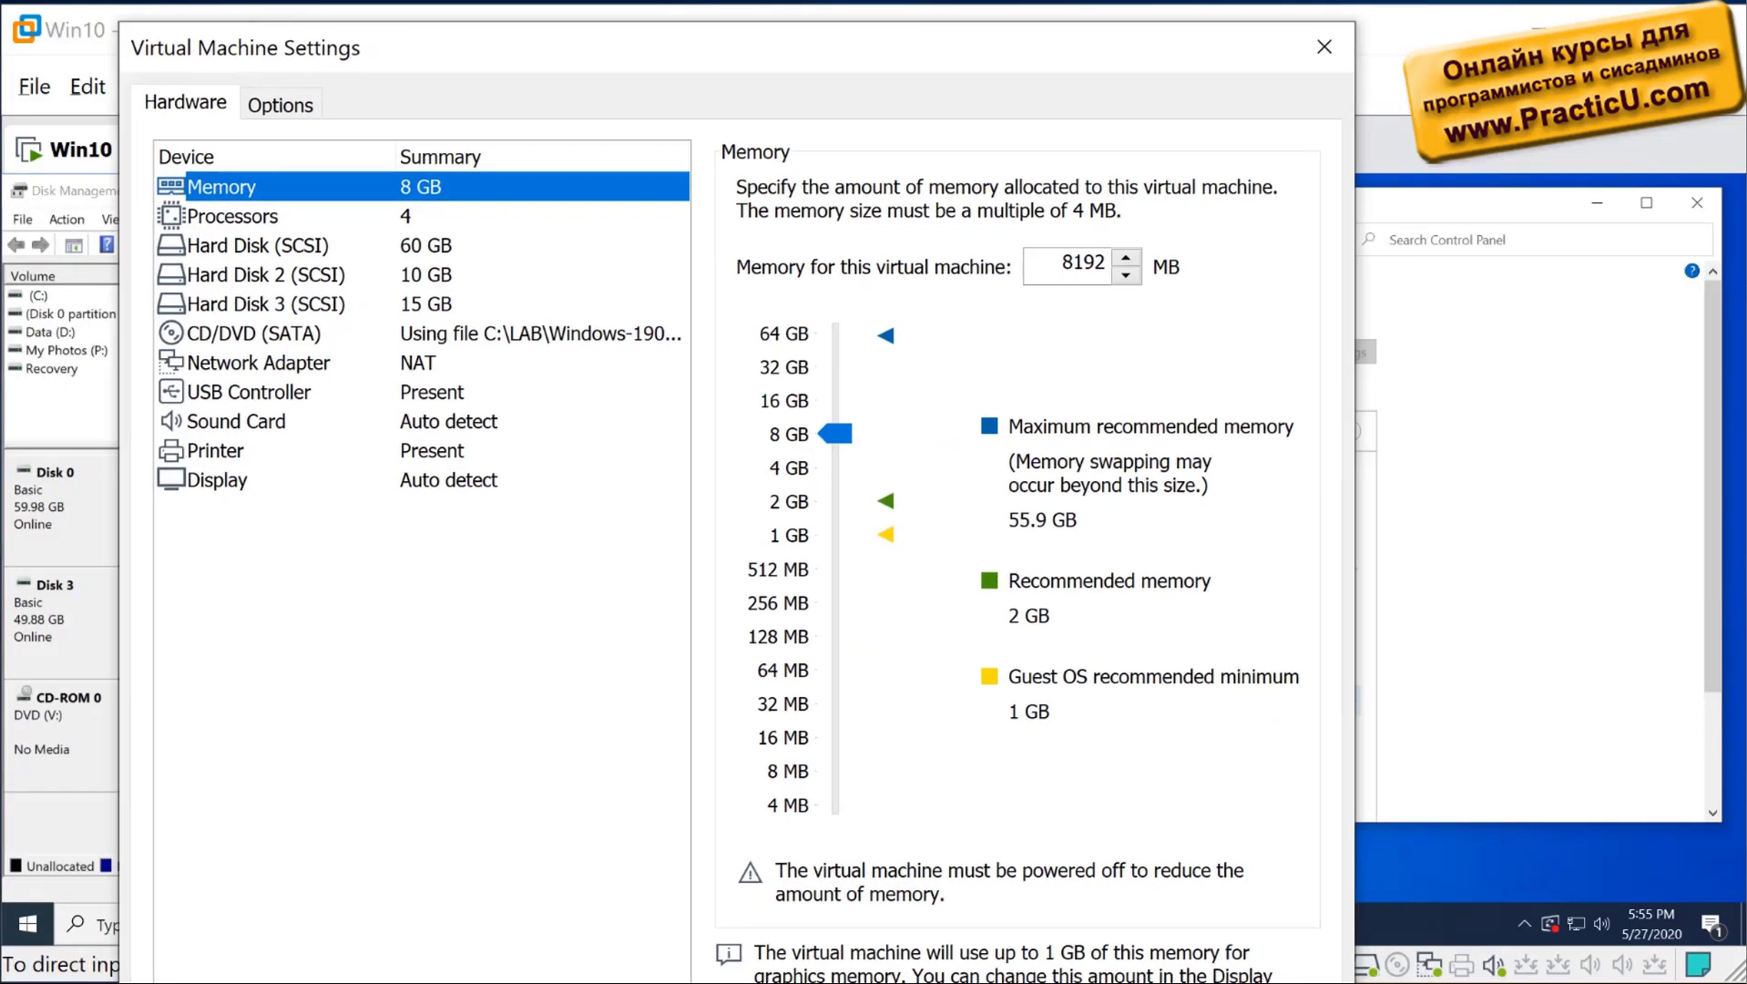
key("alt+a")
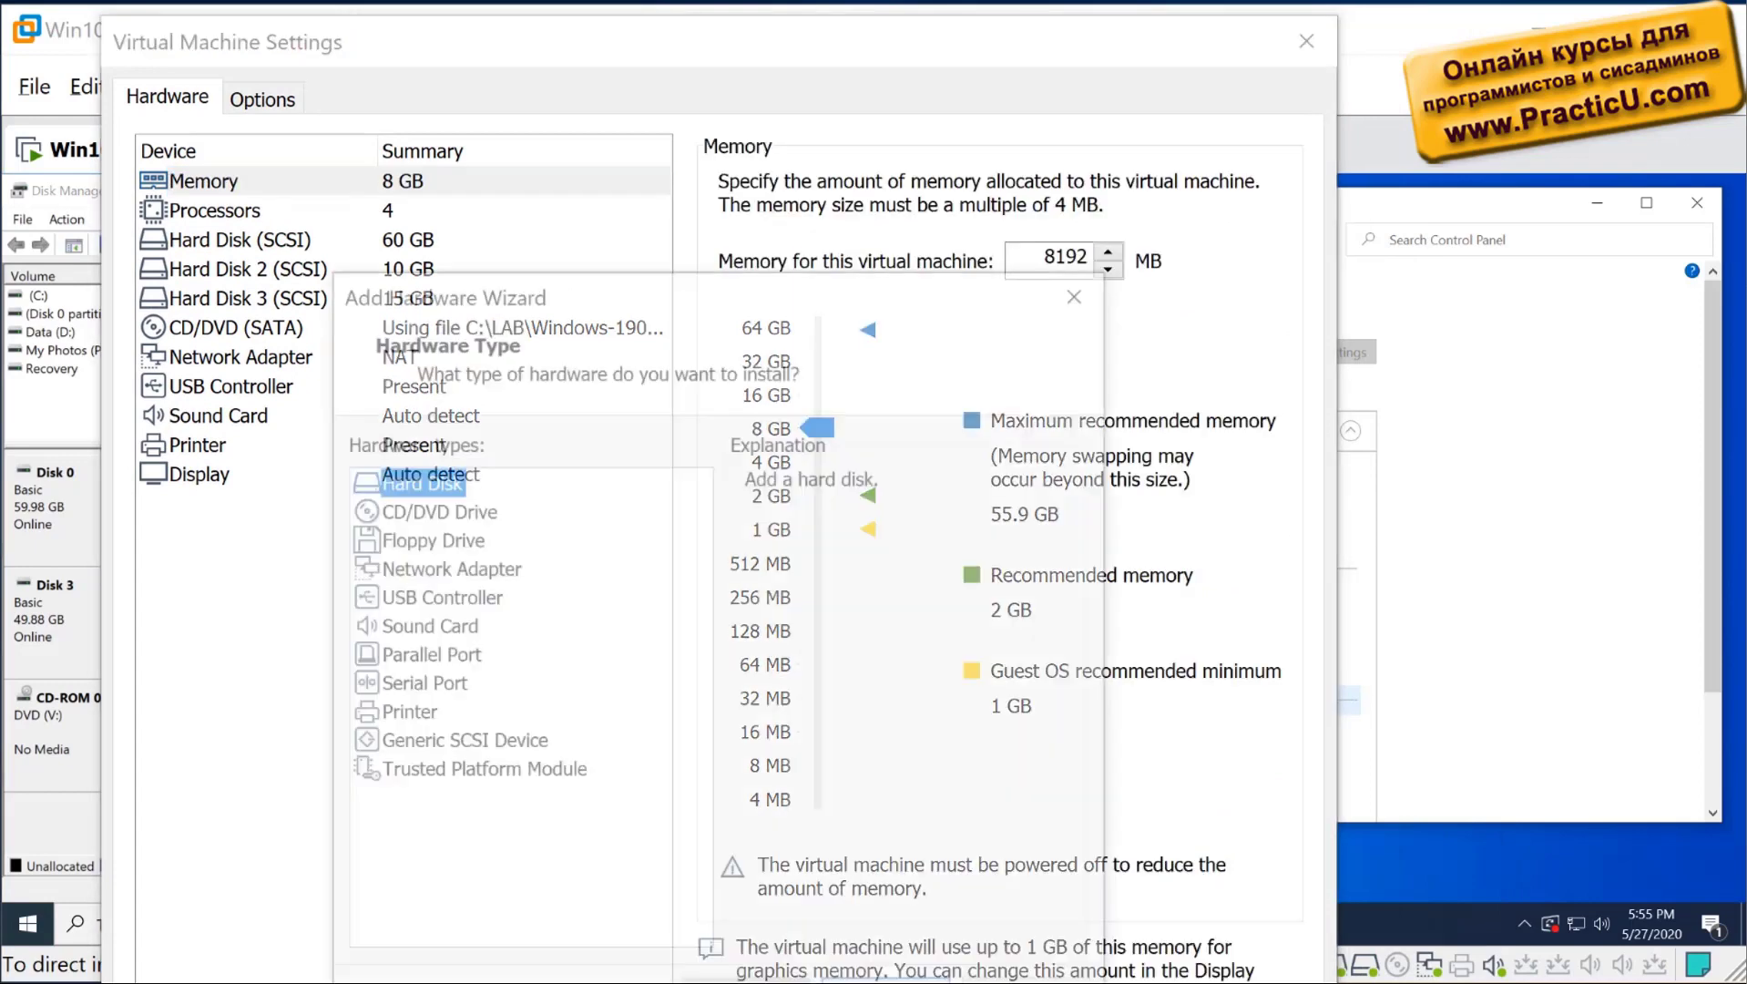
key("Return")
key("Return")
key("Return")
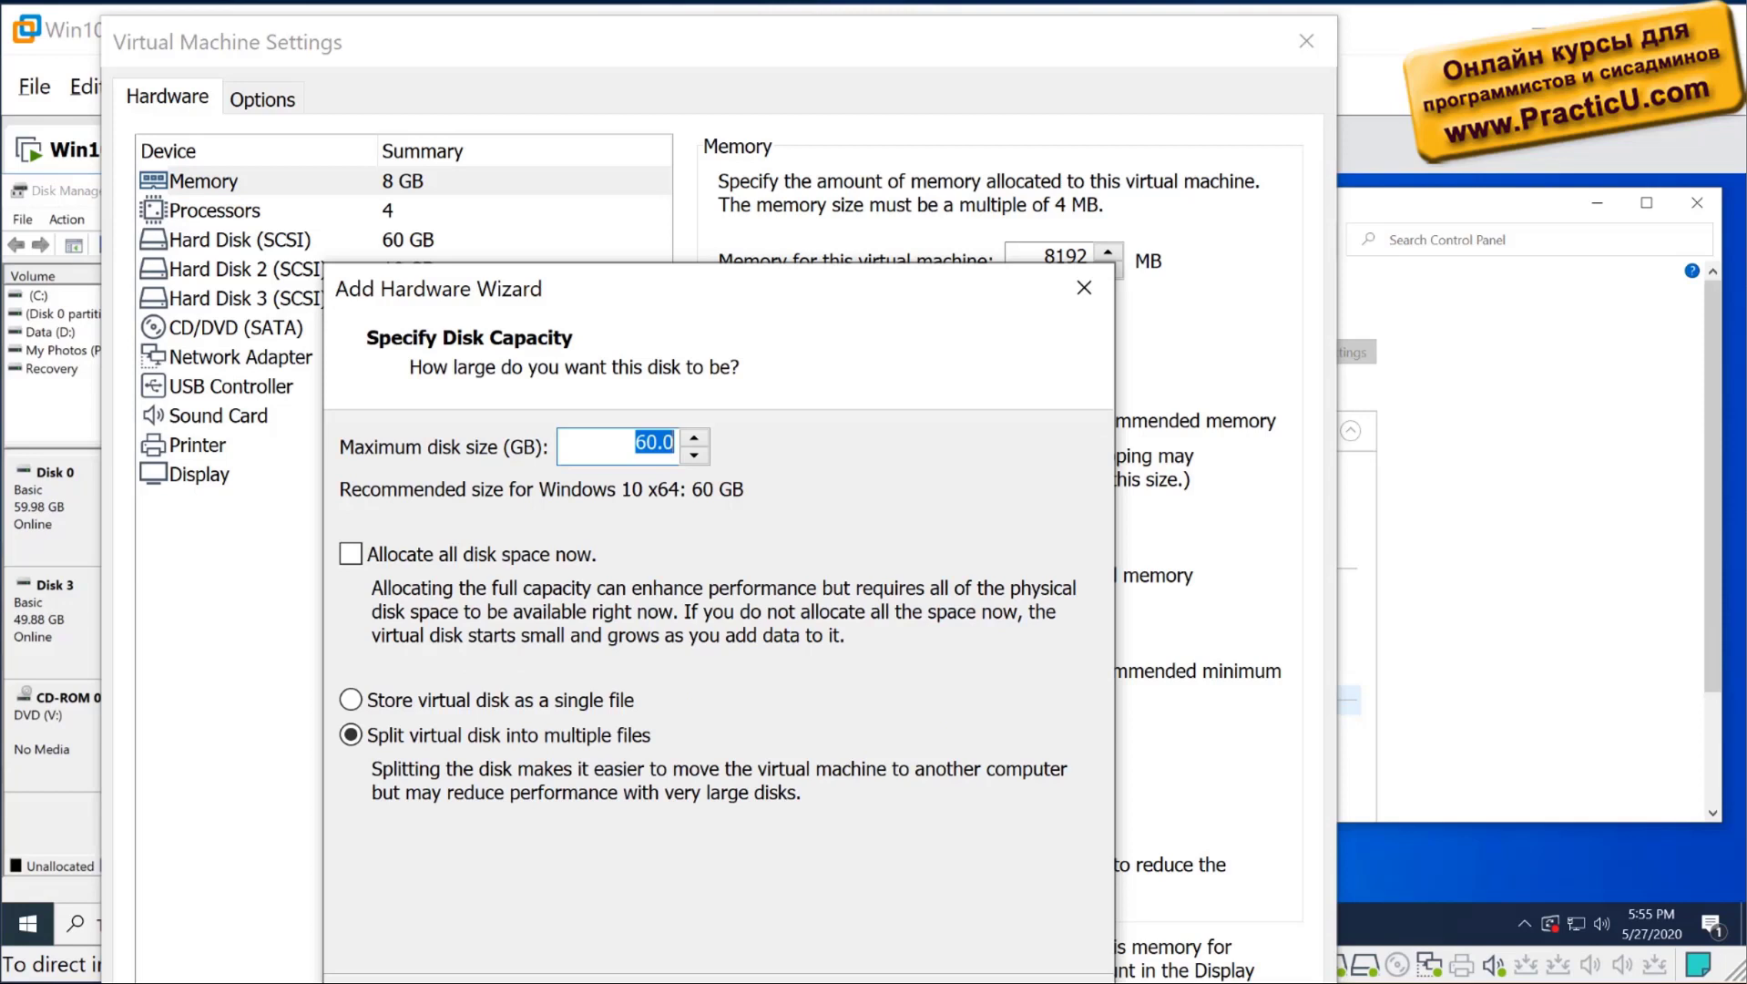
type("25")
key("BackSpace")
key("BackSpace")
type("30")
key("Return")
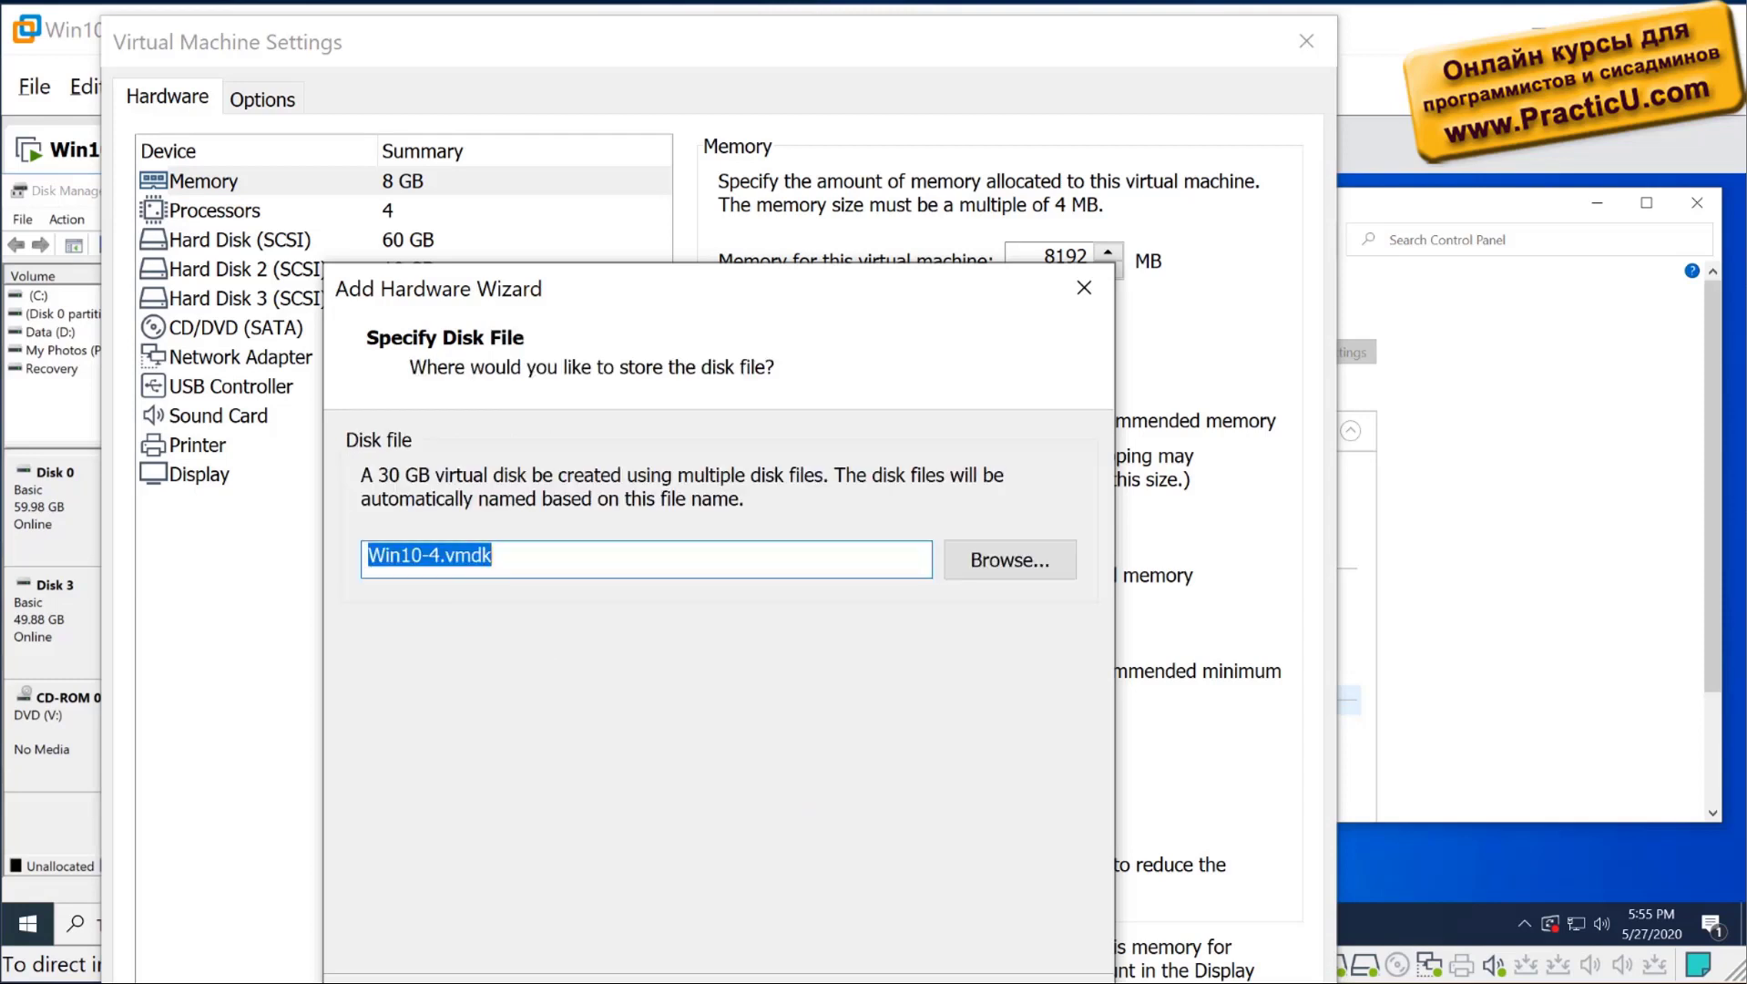
- Name the new virtual disk file Win10-Disk4.vmdk and finish adding the disk
left_click_drag(440, 556, 428, 556)
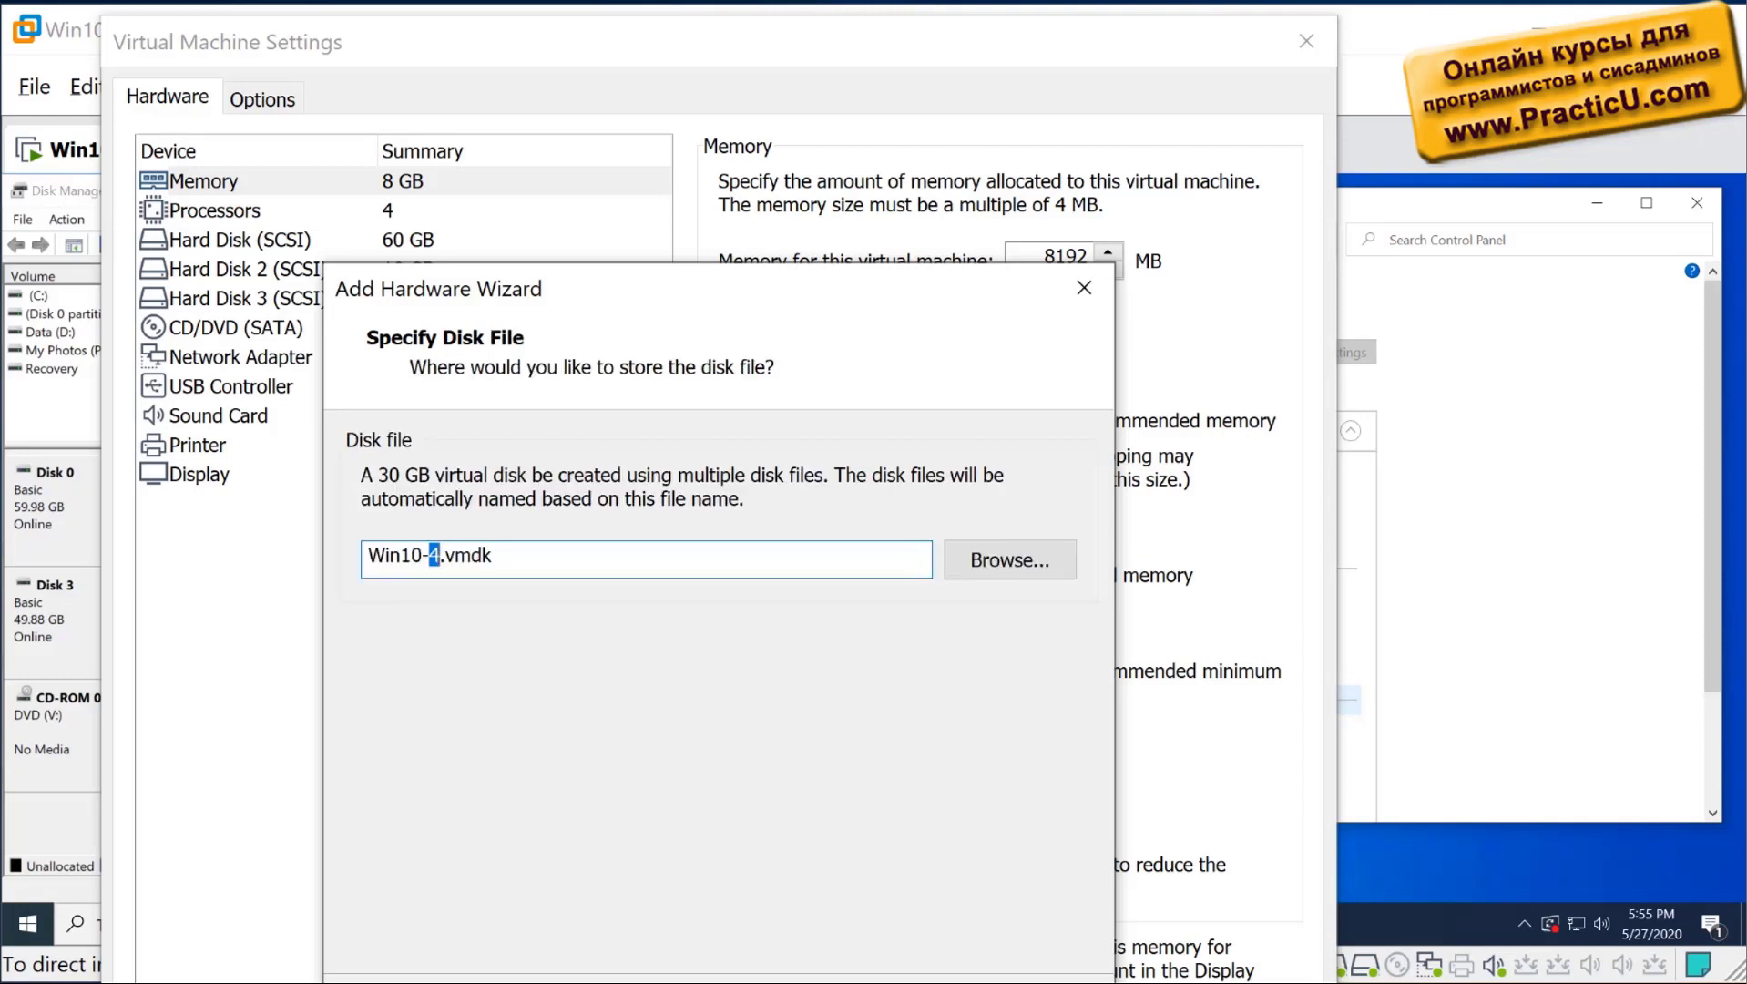
type("Disk4")
key("Return")
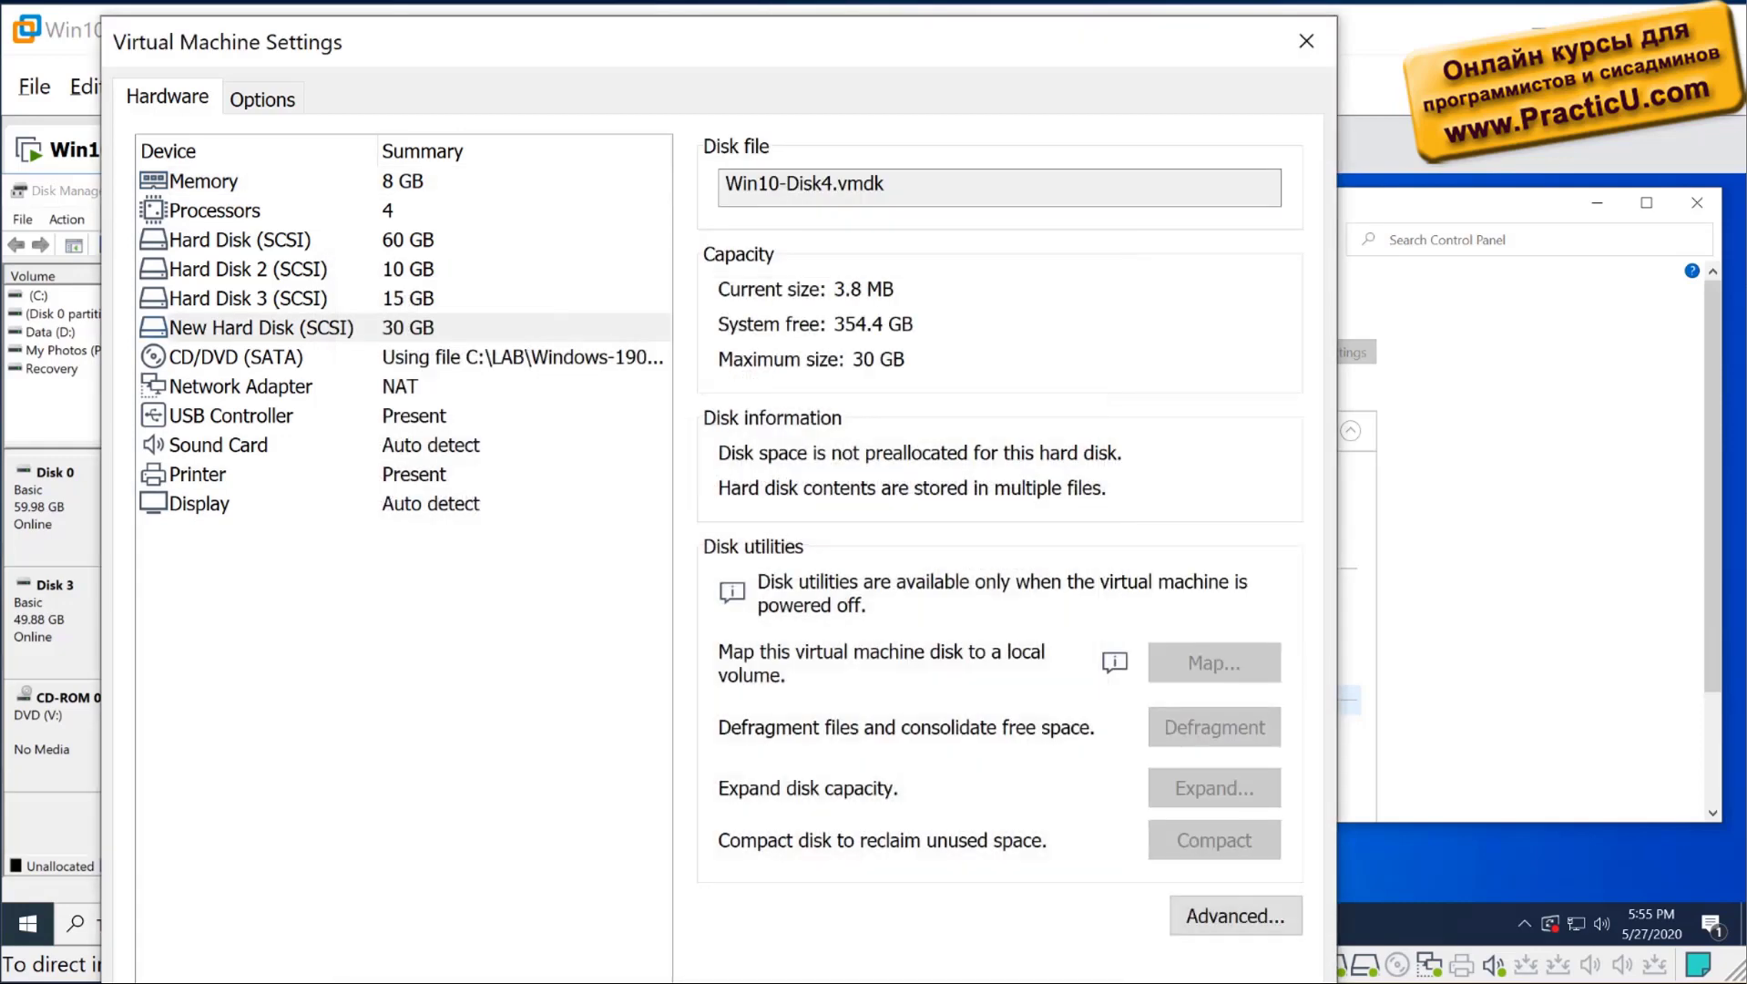
- Compare the disk files of Hard Disk 2, Hard Disk 3 and the new hard disk, and apply the virtual machine settings
left_click(247, 270)
left_click(248, 299)
left_click(261, 328)
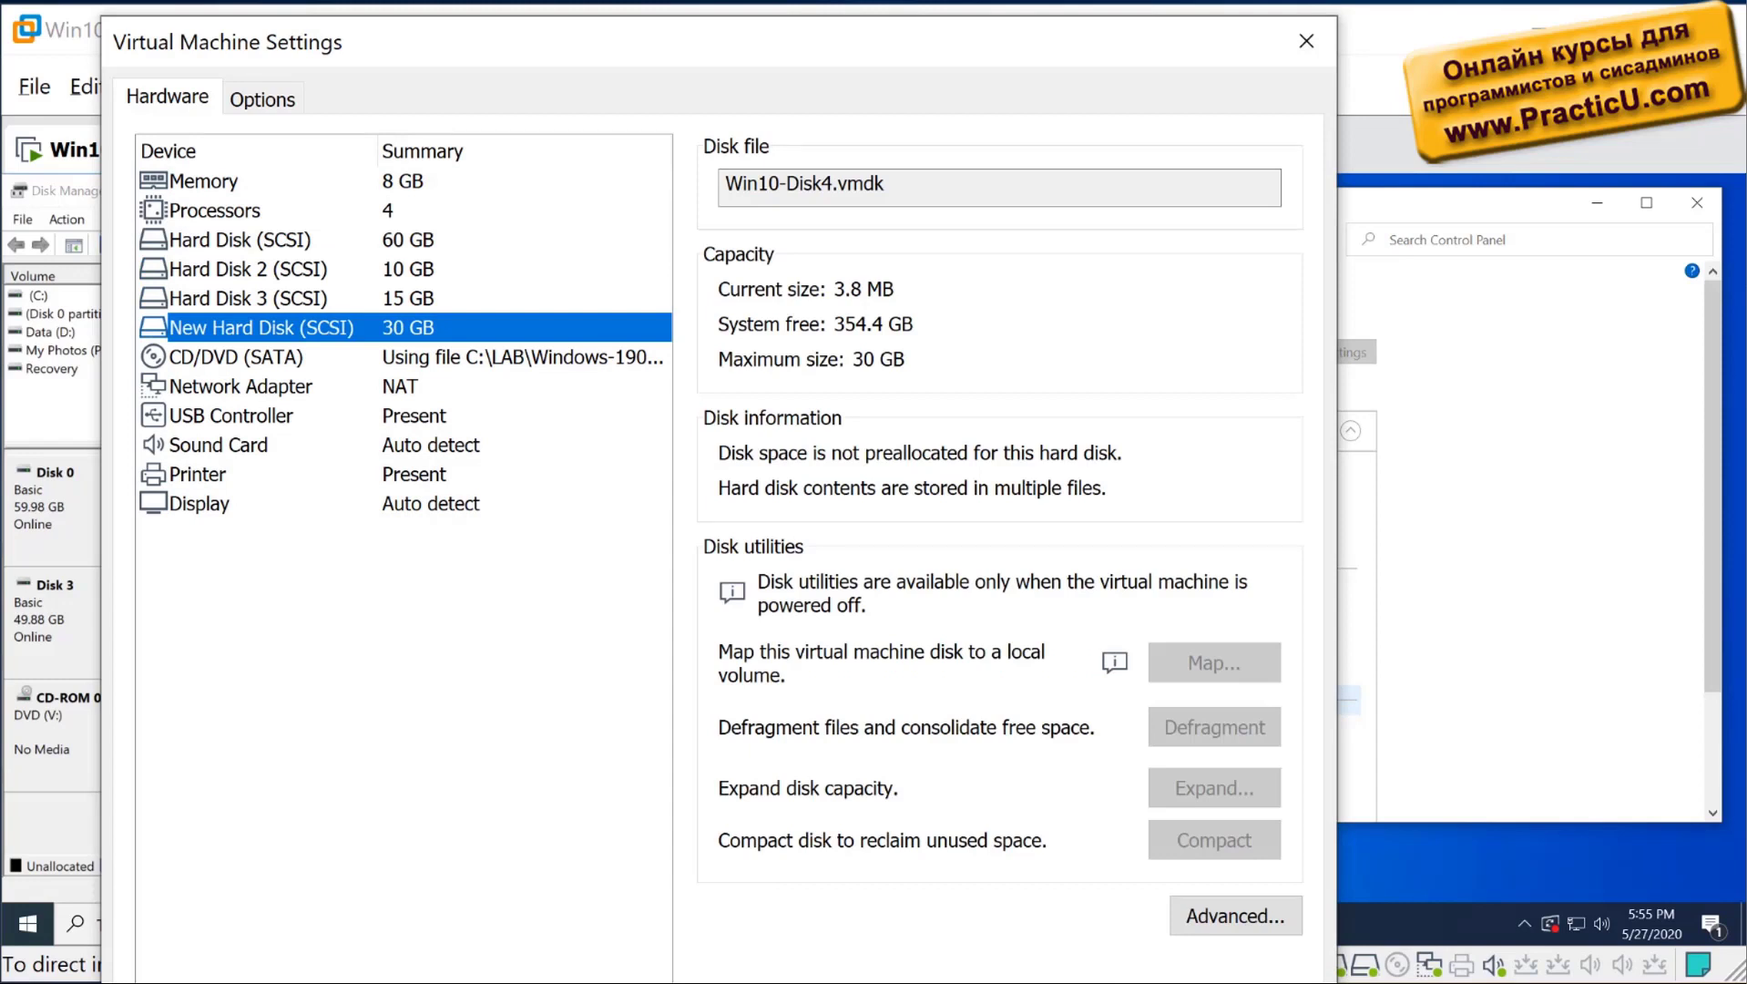
left_click(248, 299)
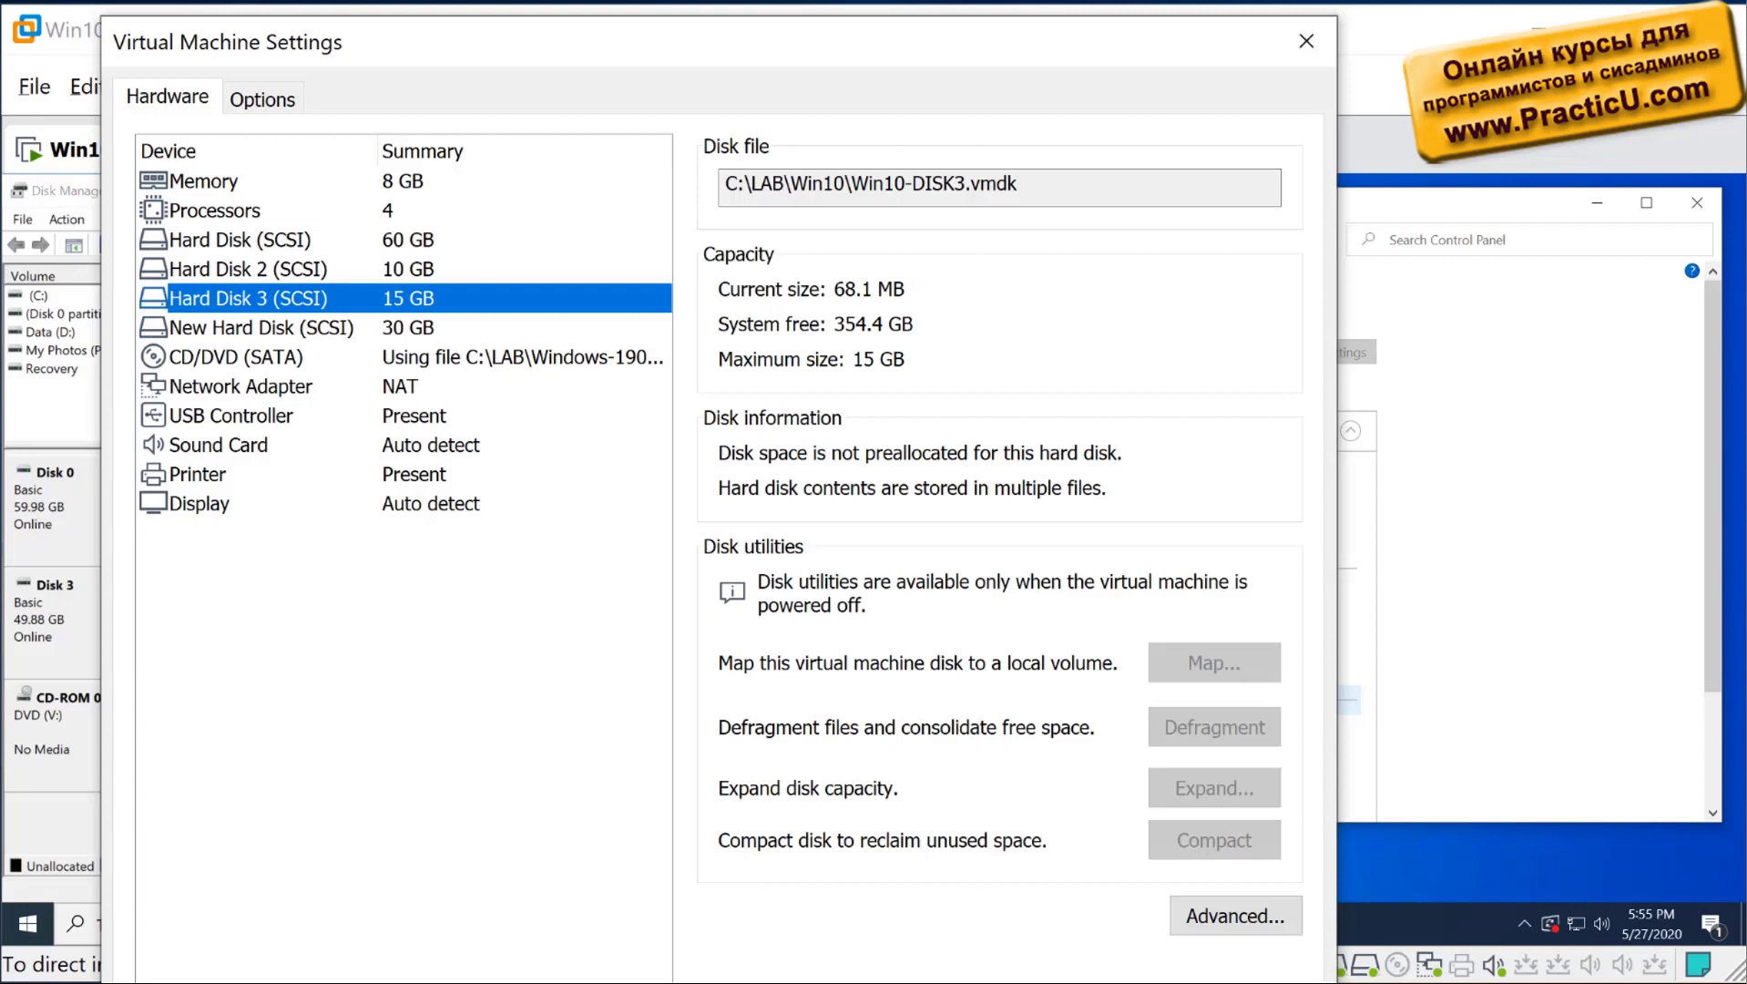
left_click(262, 328)
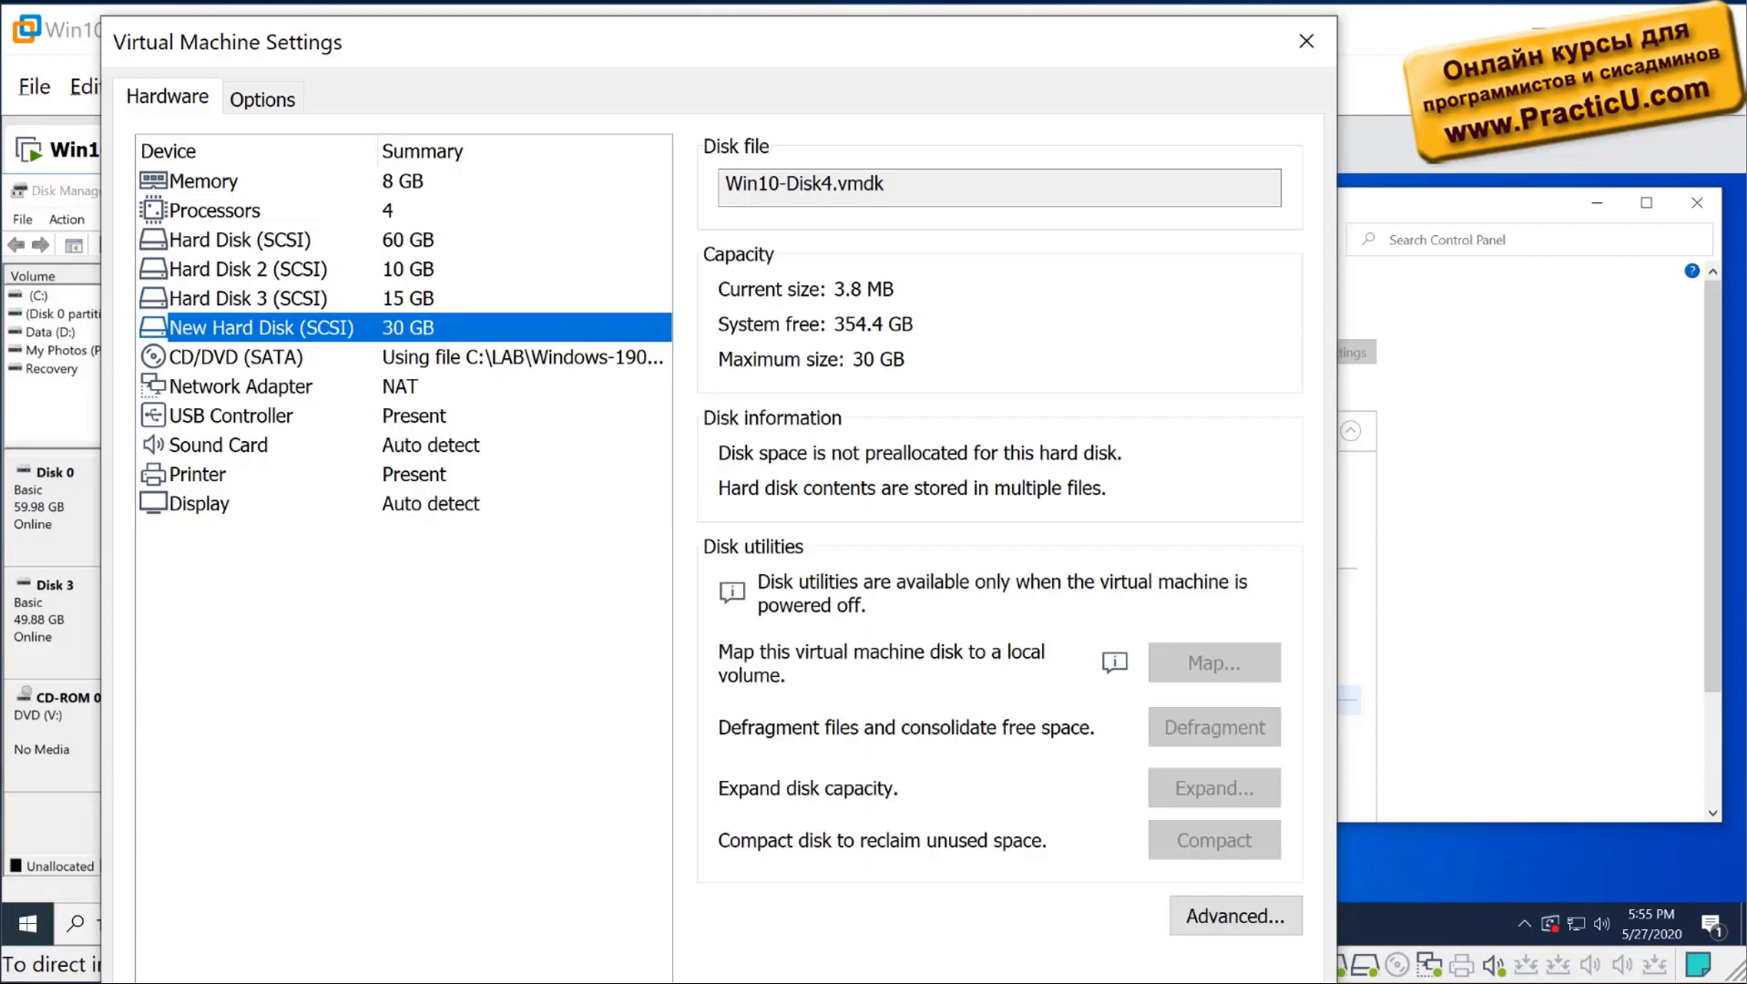
key("Return")
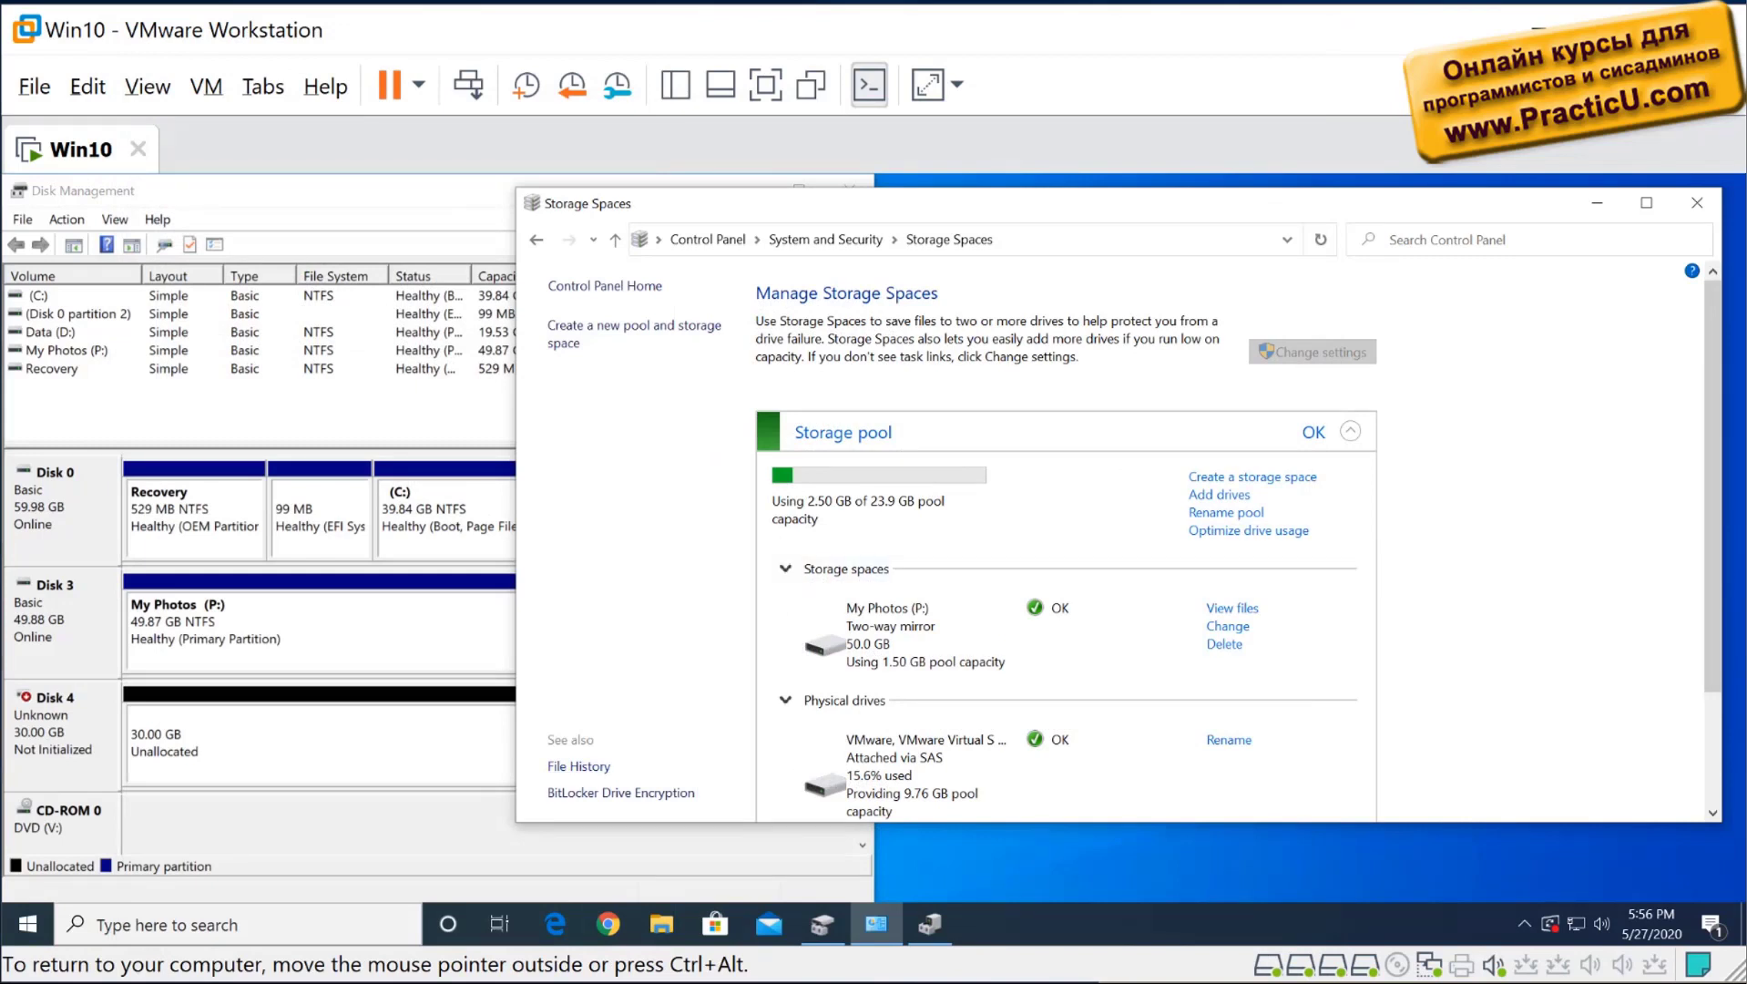
- Add the 30 GB Disk 4 to the storage pool with drive usage optimization and review the pool's physical drives
left_click_drag(1221, 822, 1213, 897)
scroll(1184, 774, "down", 1)
scroll(1066, 546, "down", 1)
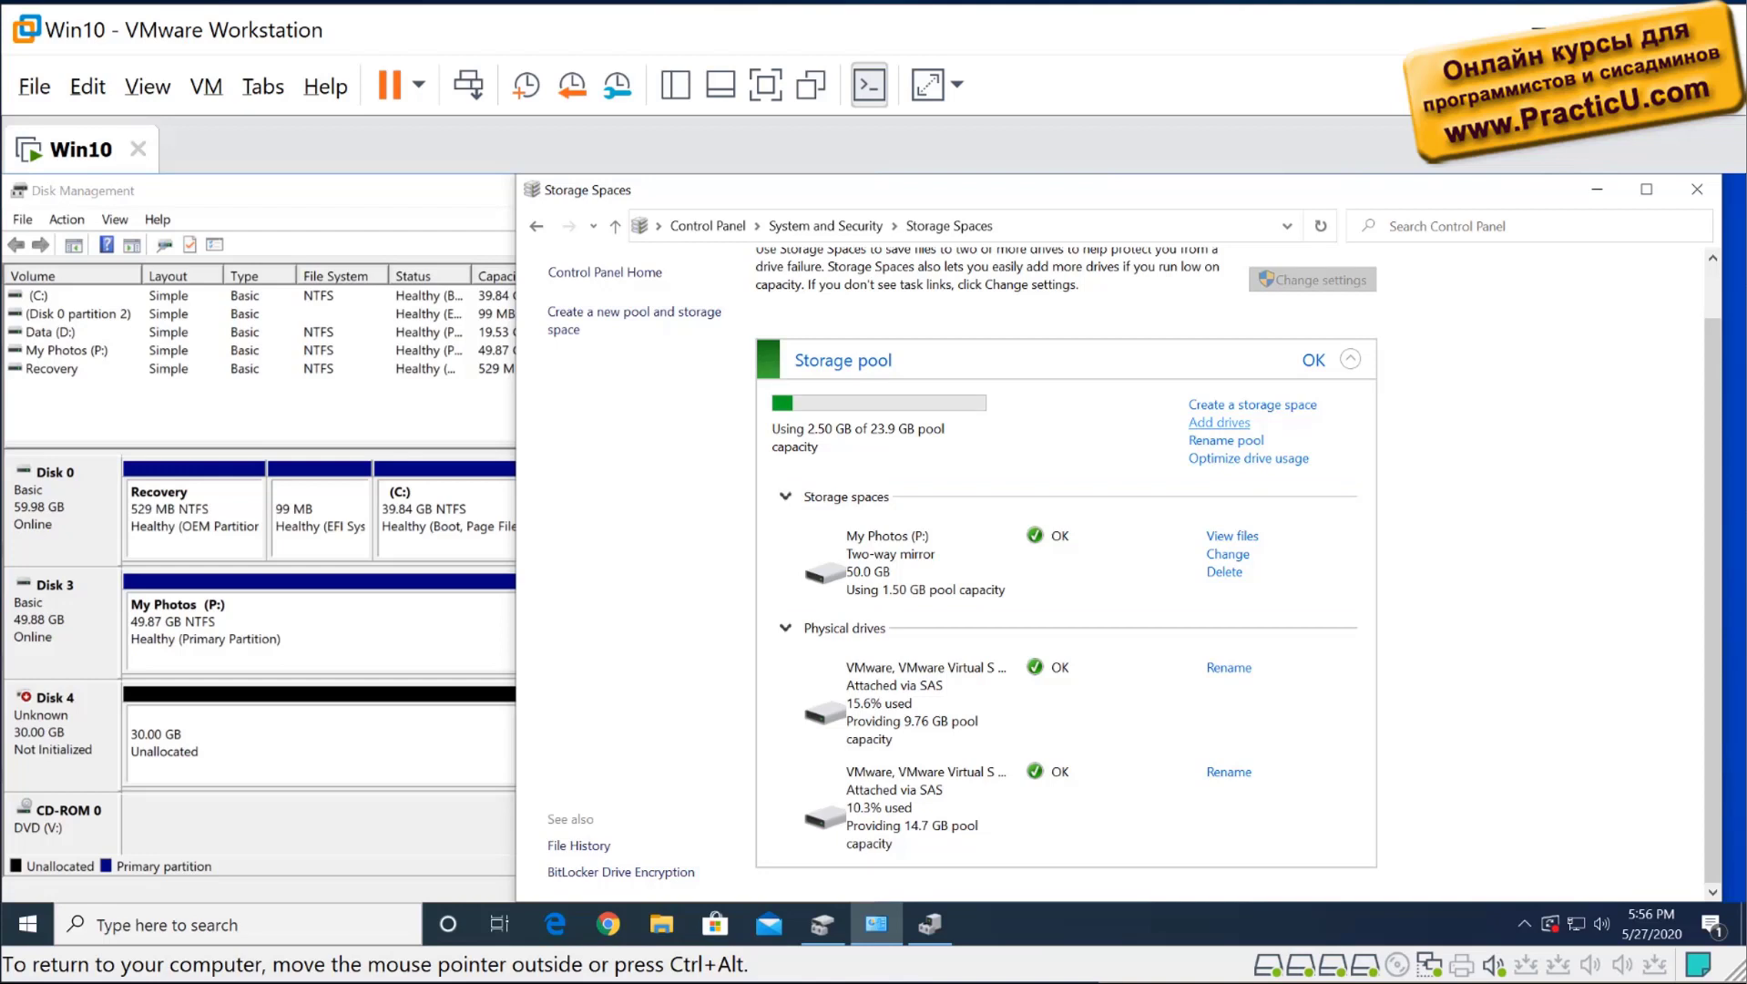
left_click(1219, 422)
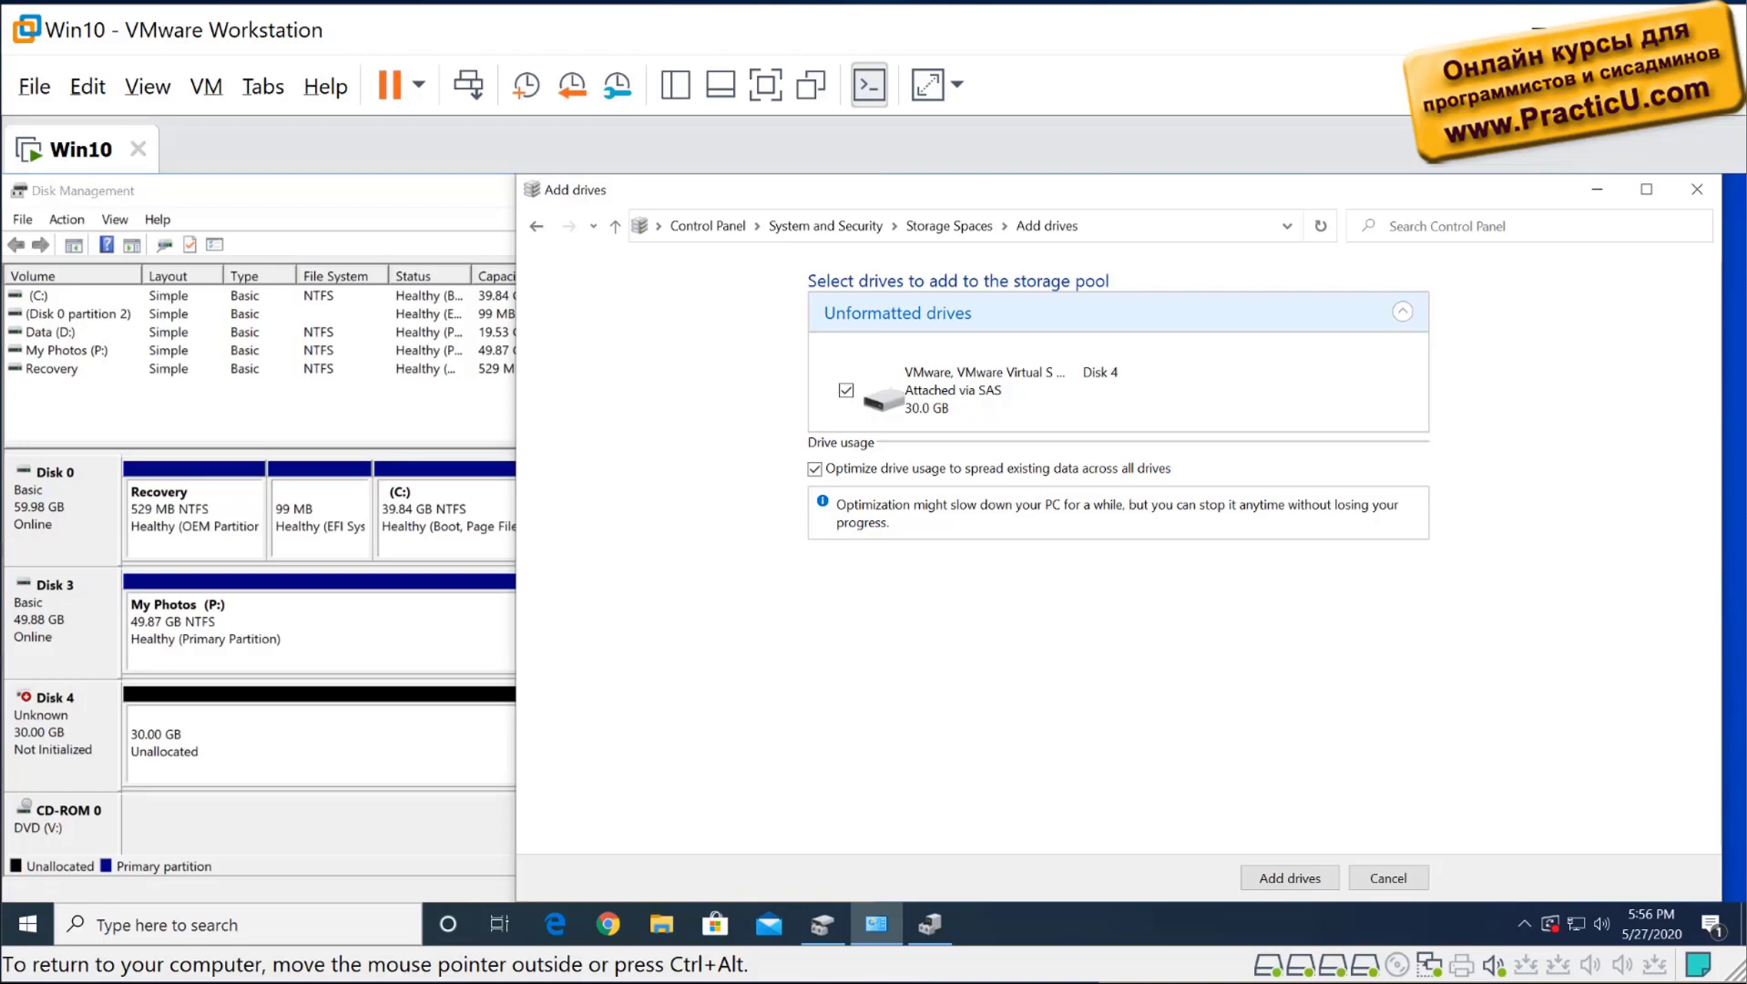
left_click(1289, 877)
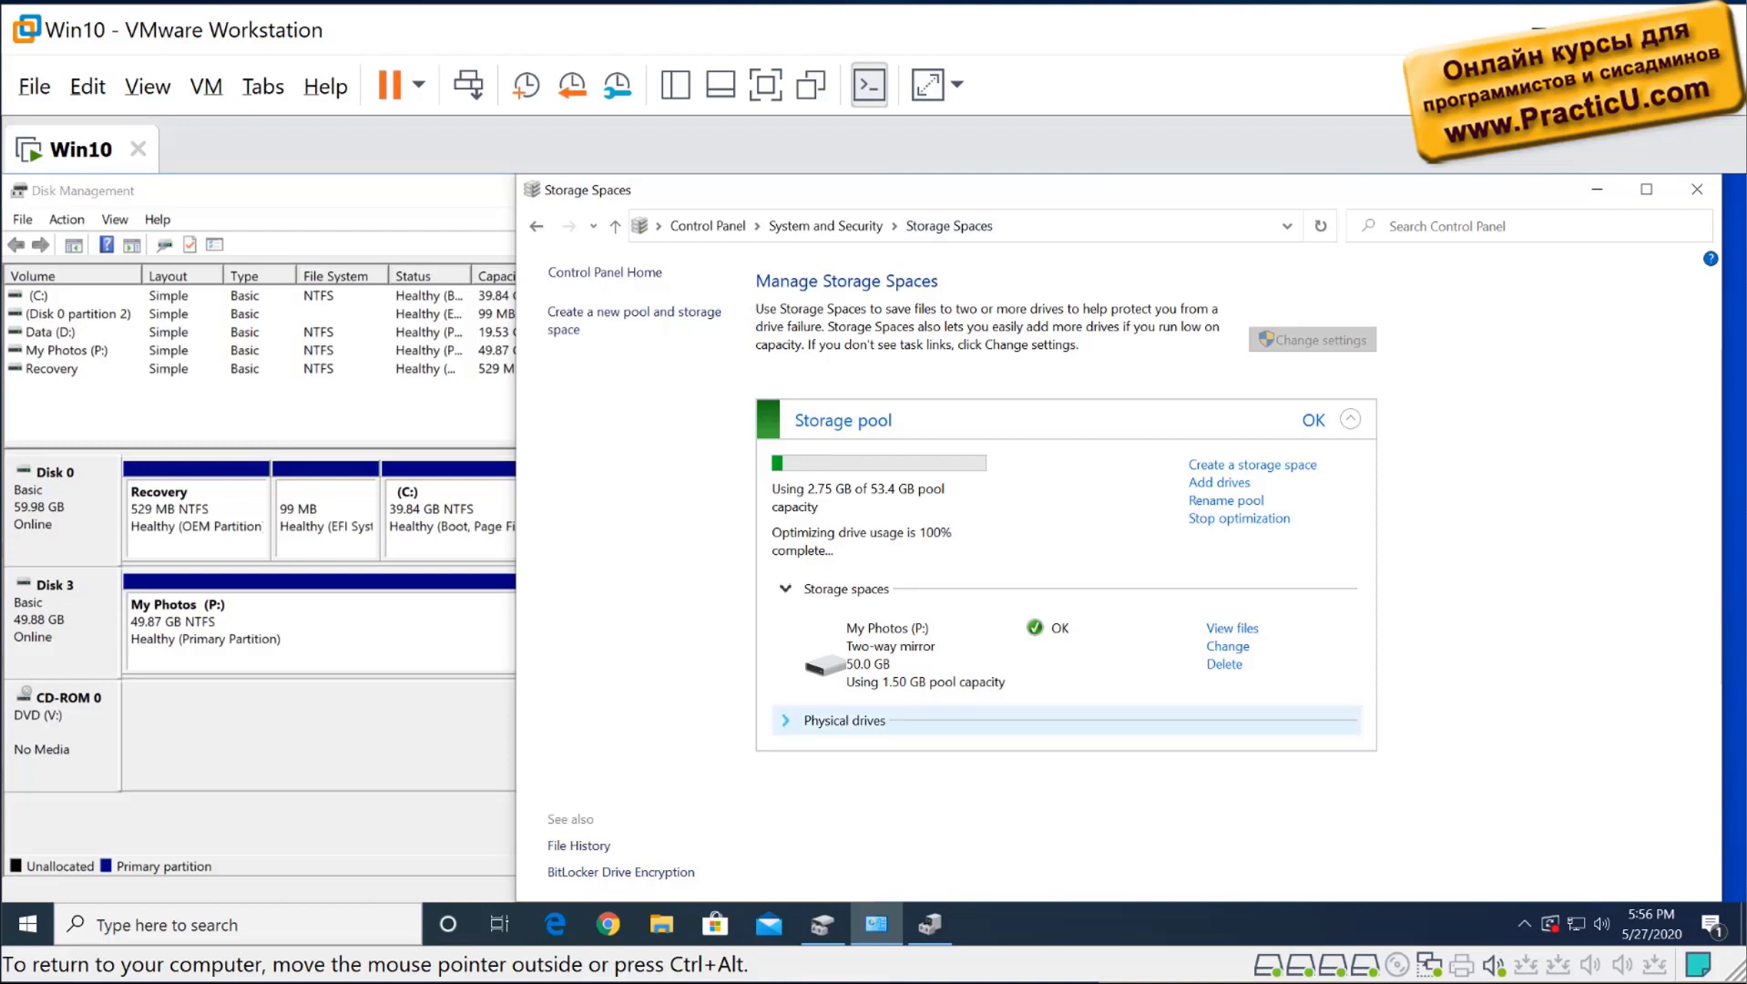
left_click(845, 719)
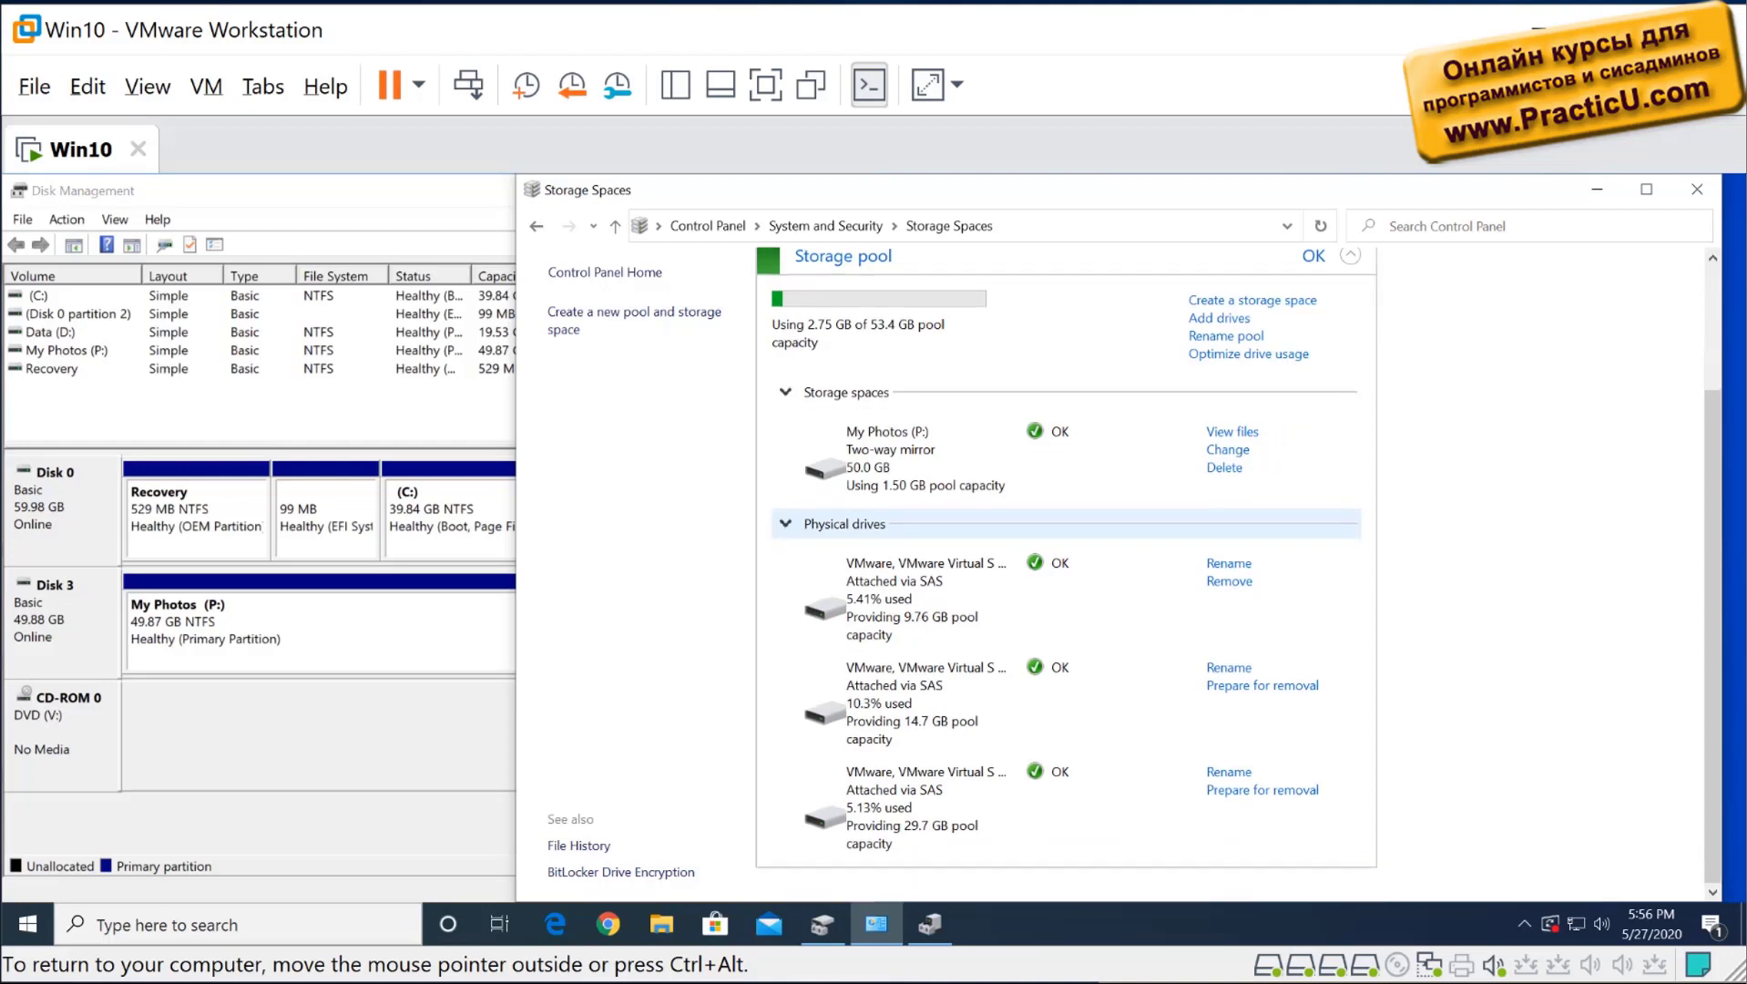
left_click(845, 566)
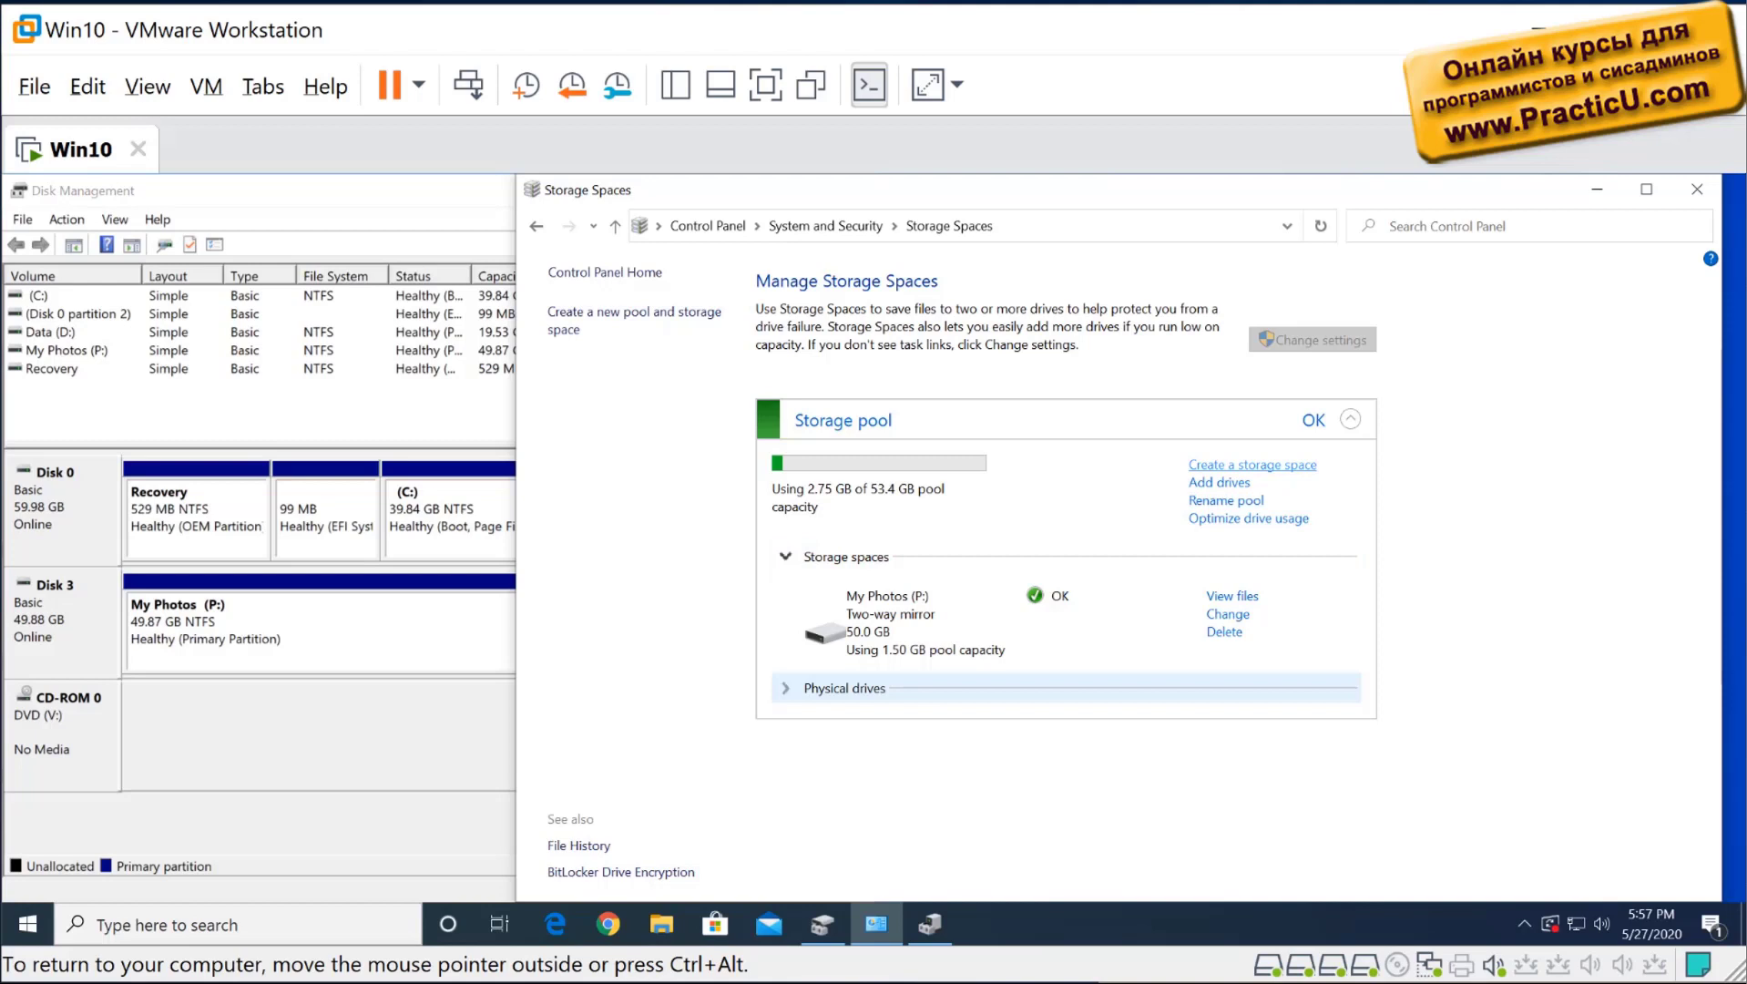
- Start a new storage space named Data with drive letter M: and the NTFS file system
left_click(1253, 464)
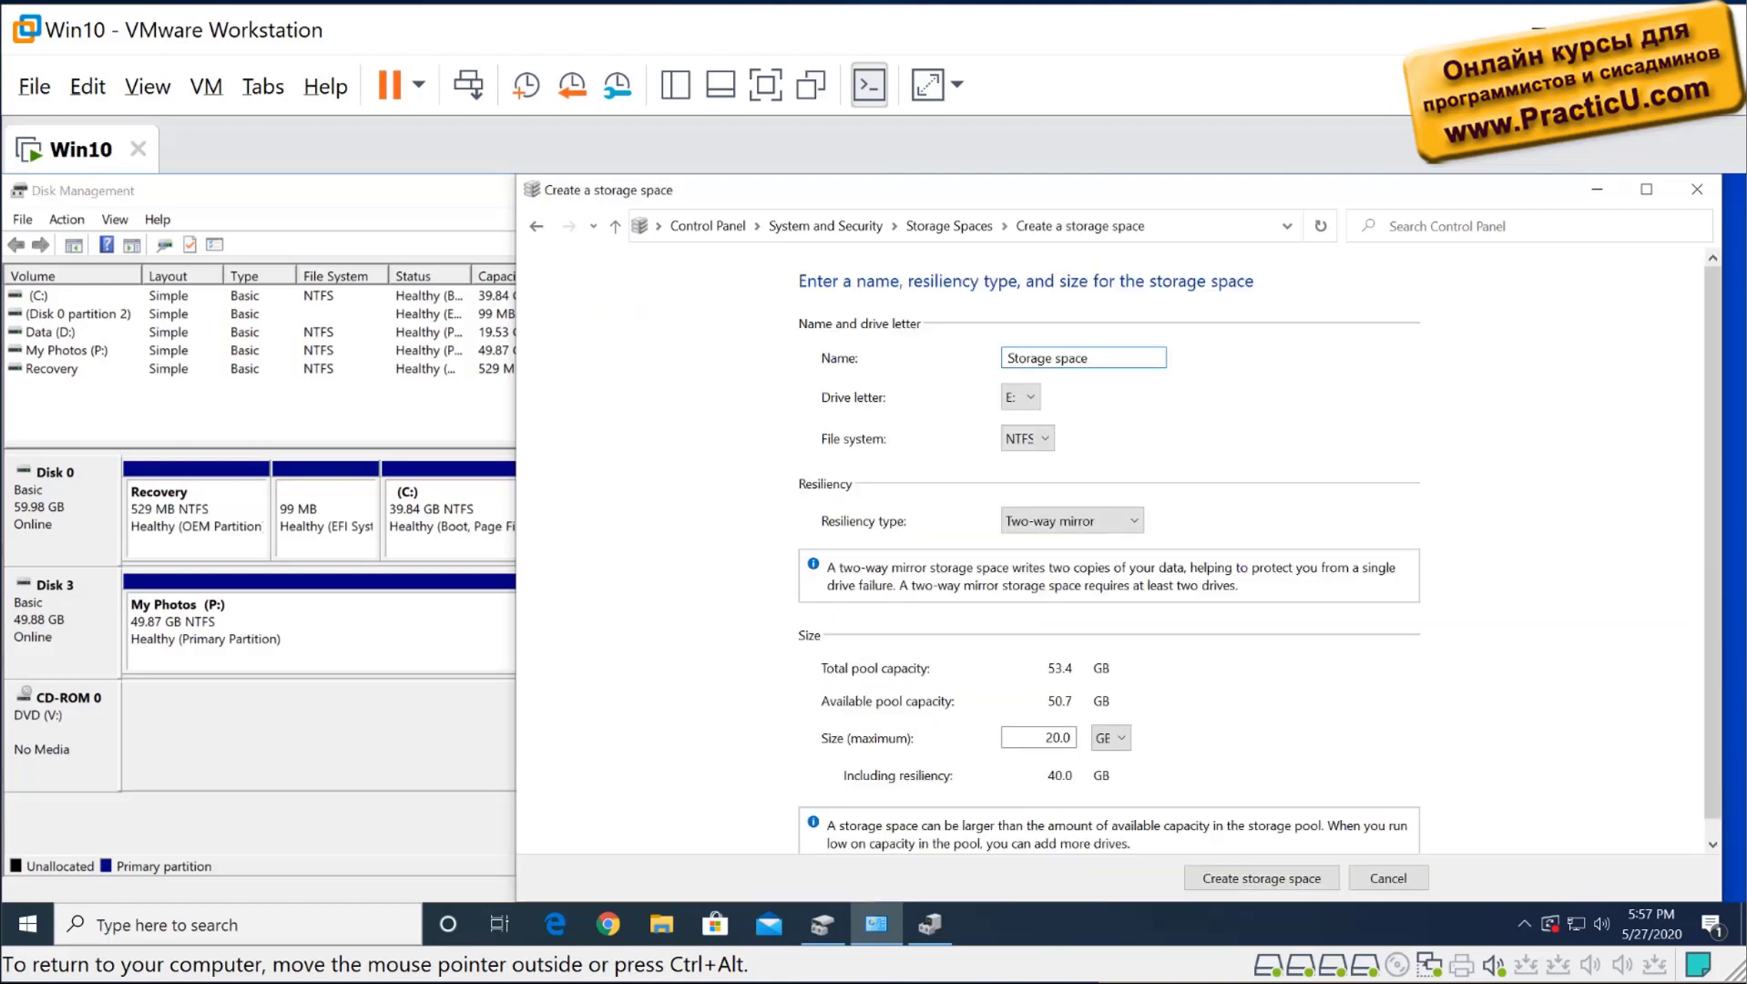
type("Data")
left_click(1646, 188)
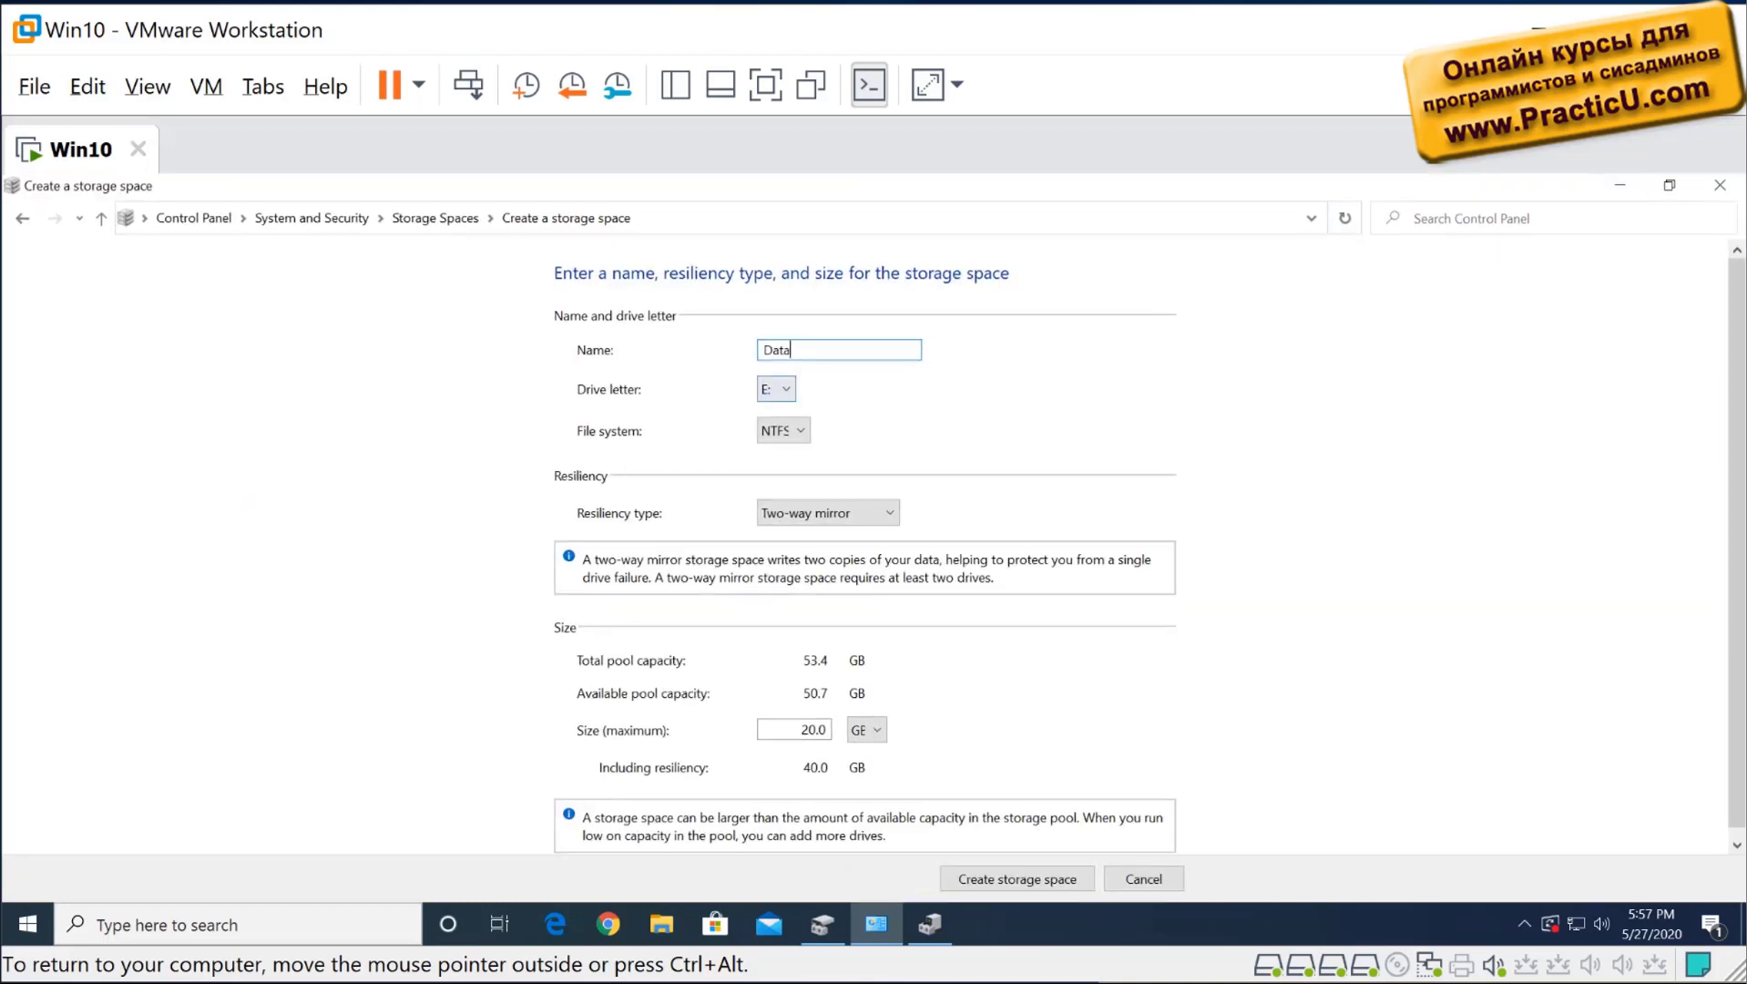
left_click(776, 389)
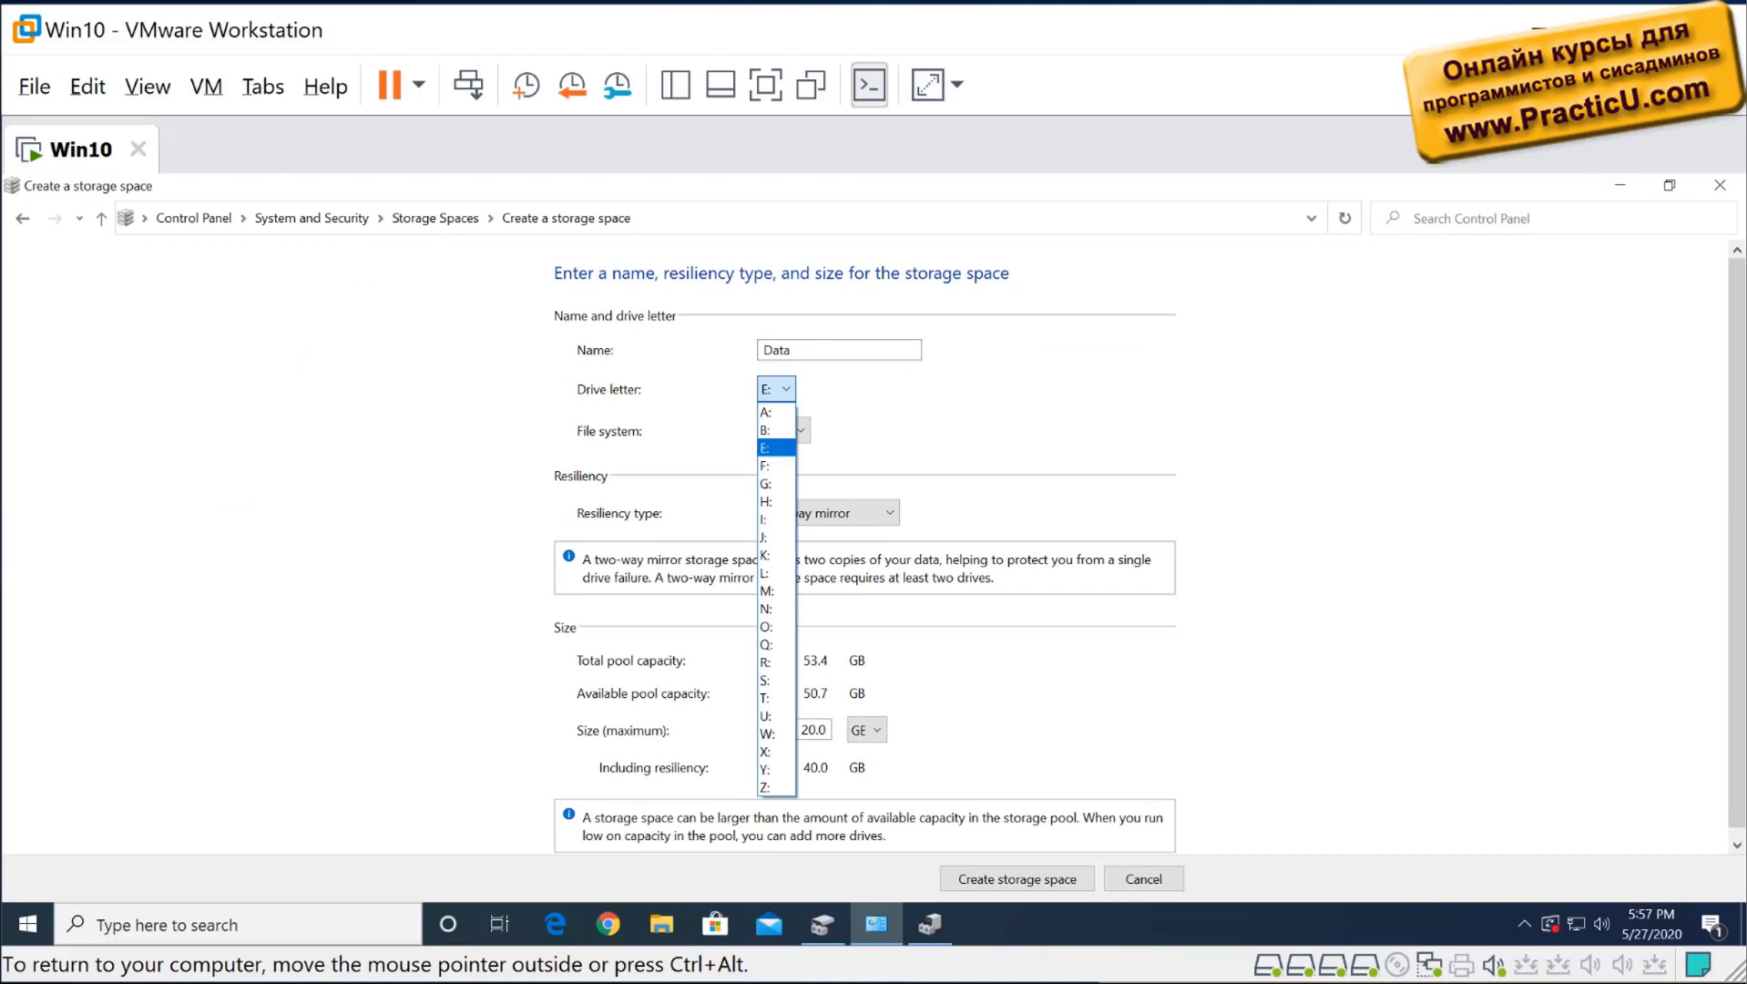
left_click(770, 591)
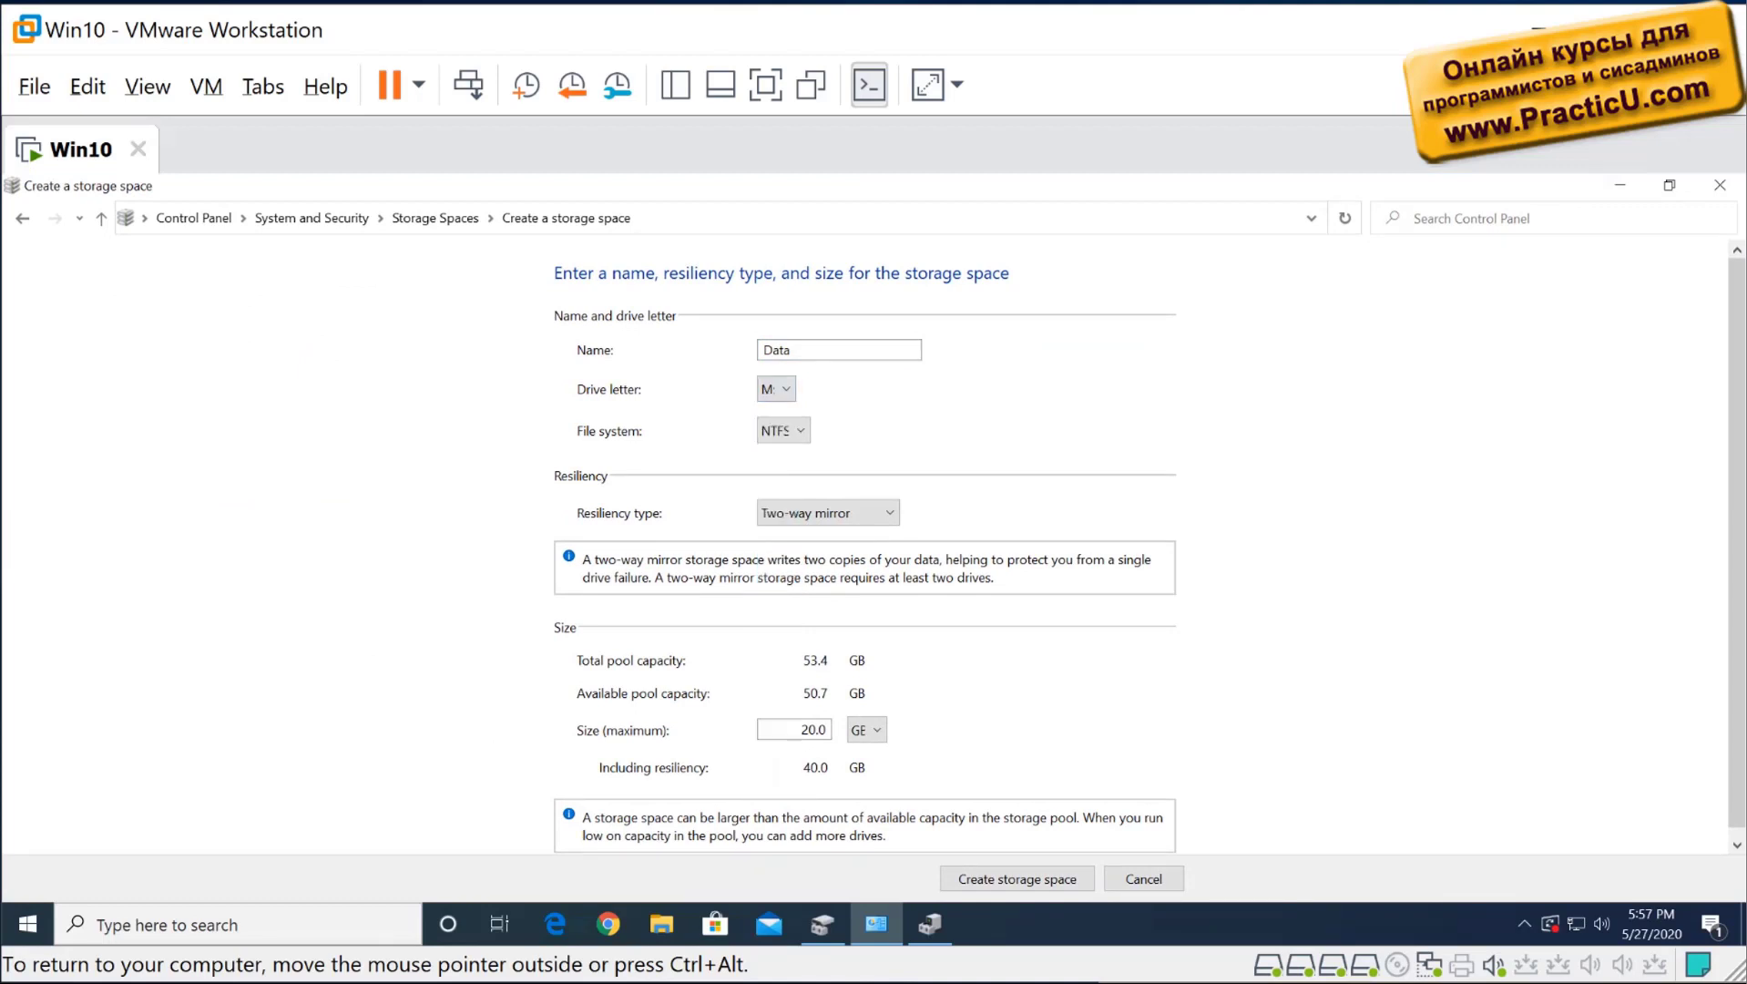
left_click(782, 429)
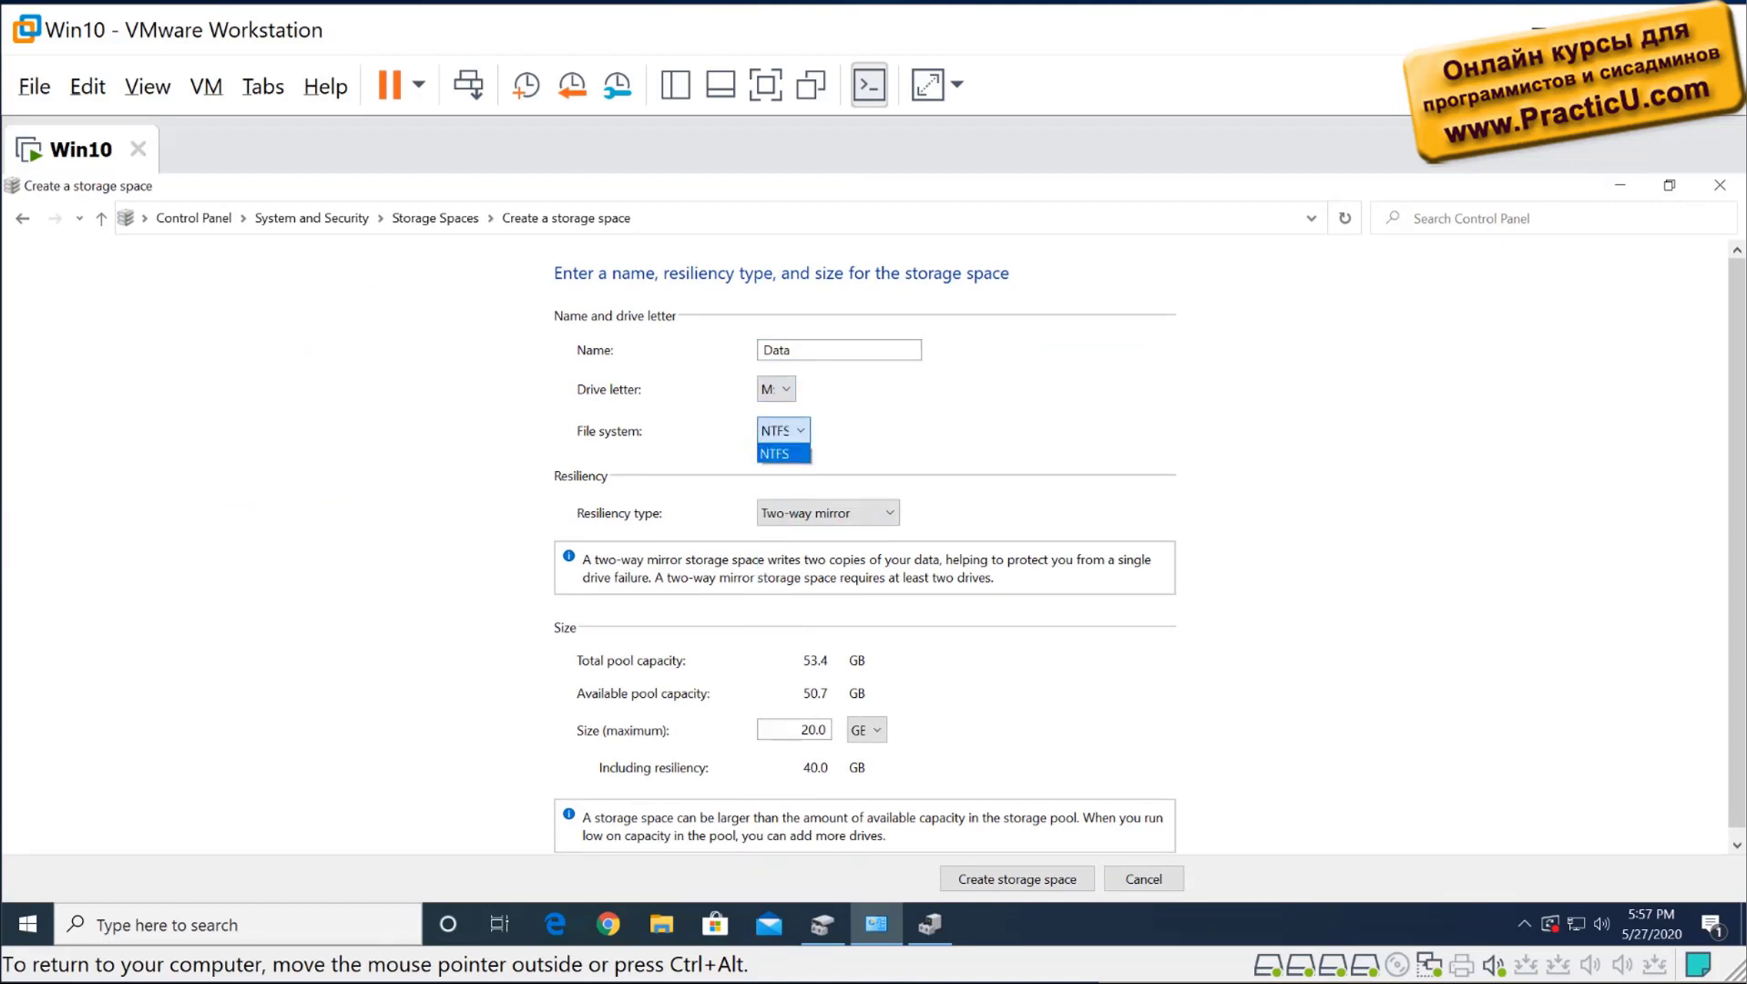
left_click(781, 452)
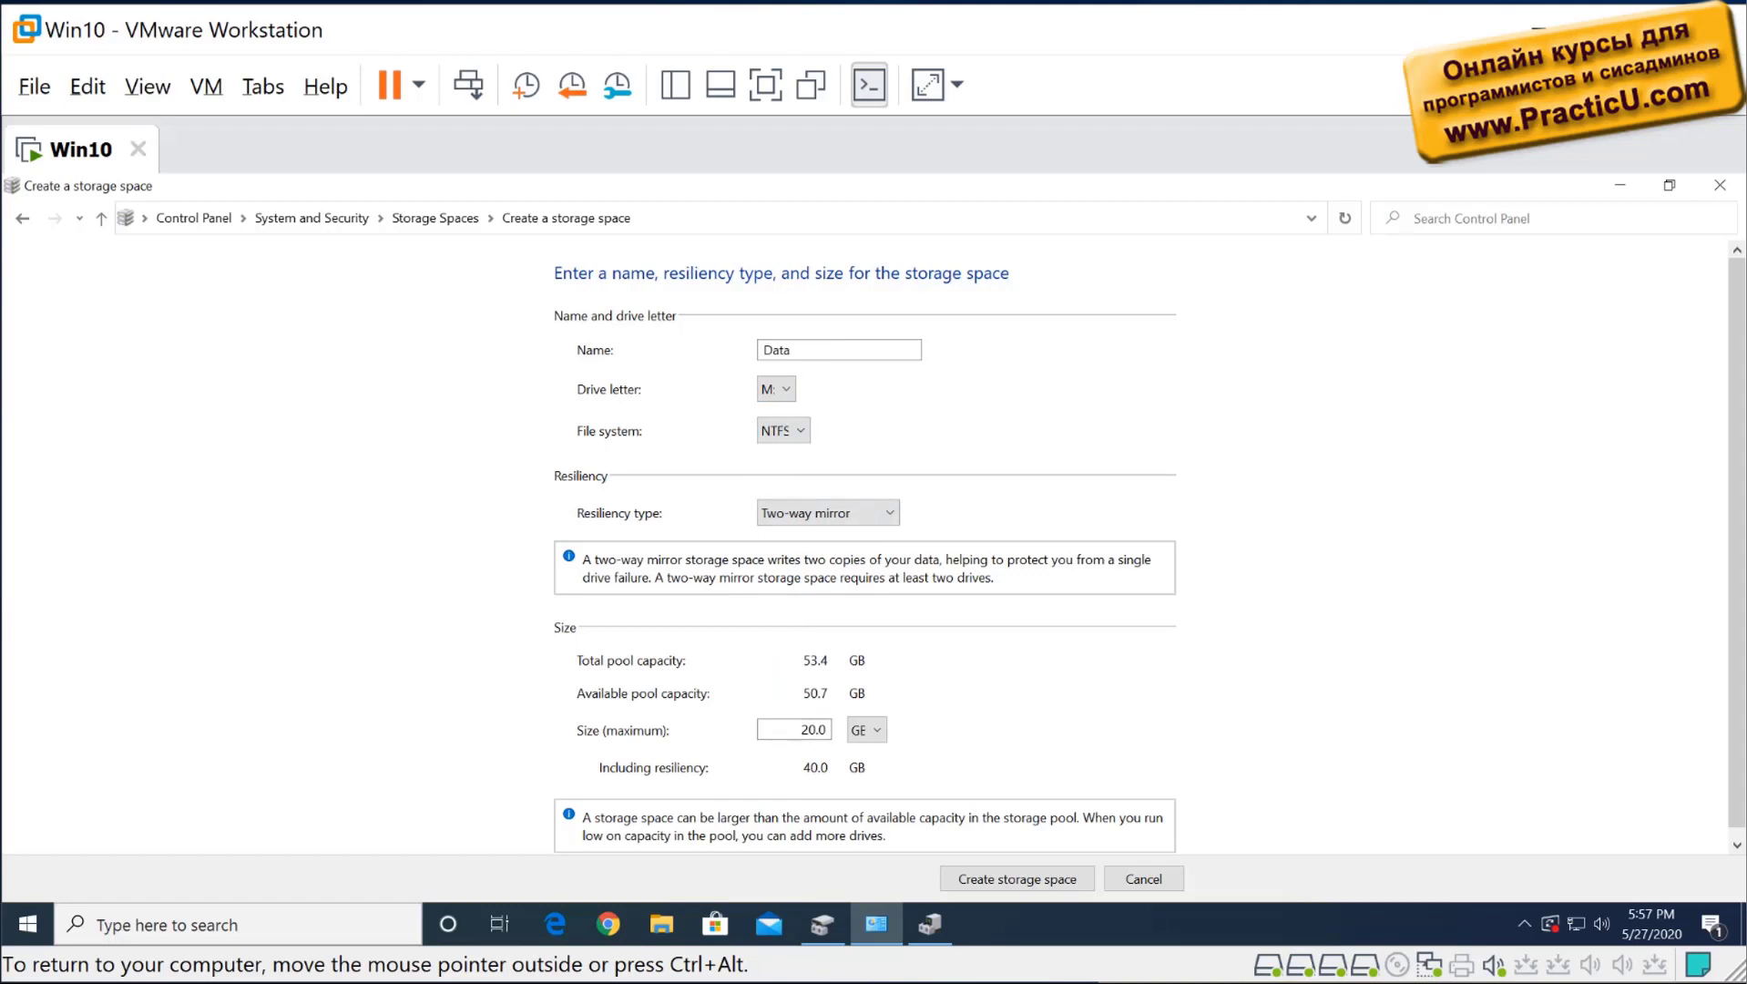
- Set the maximum size of the Data space to 100 GB and try Three-way mirror and Parity as resiliency types
double_click(813, 729)
type("100")
left_click(827, 512)
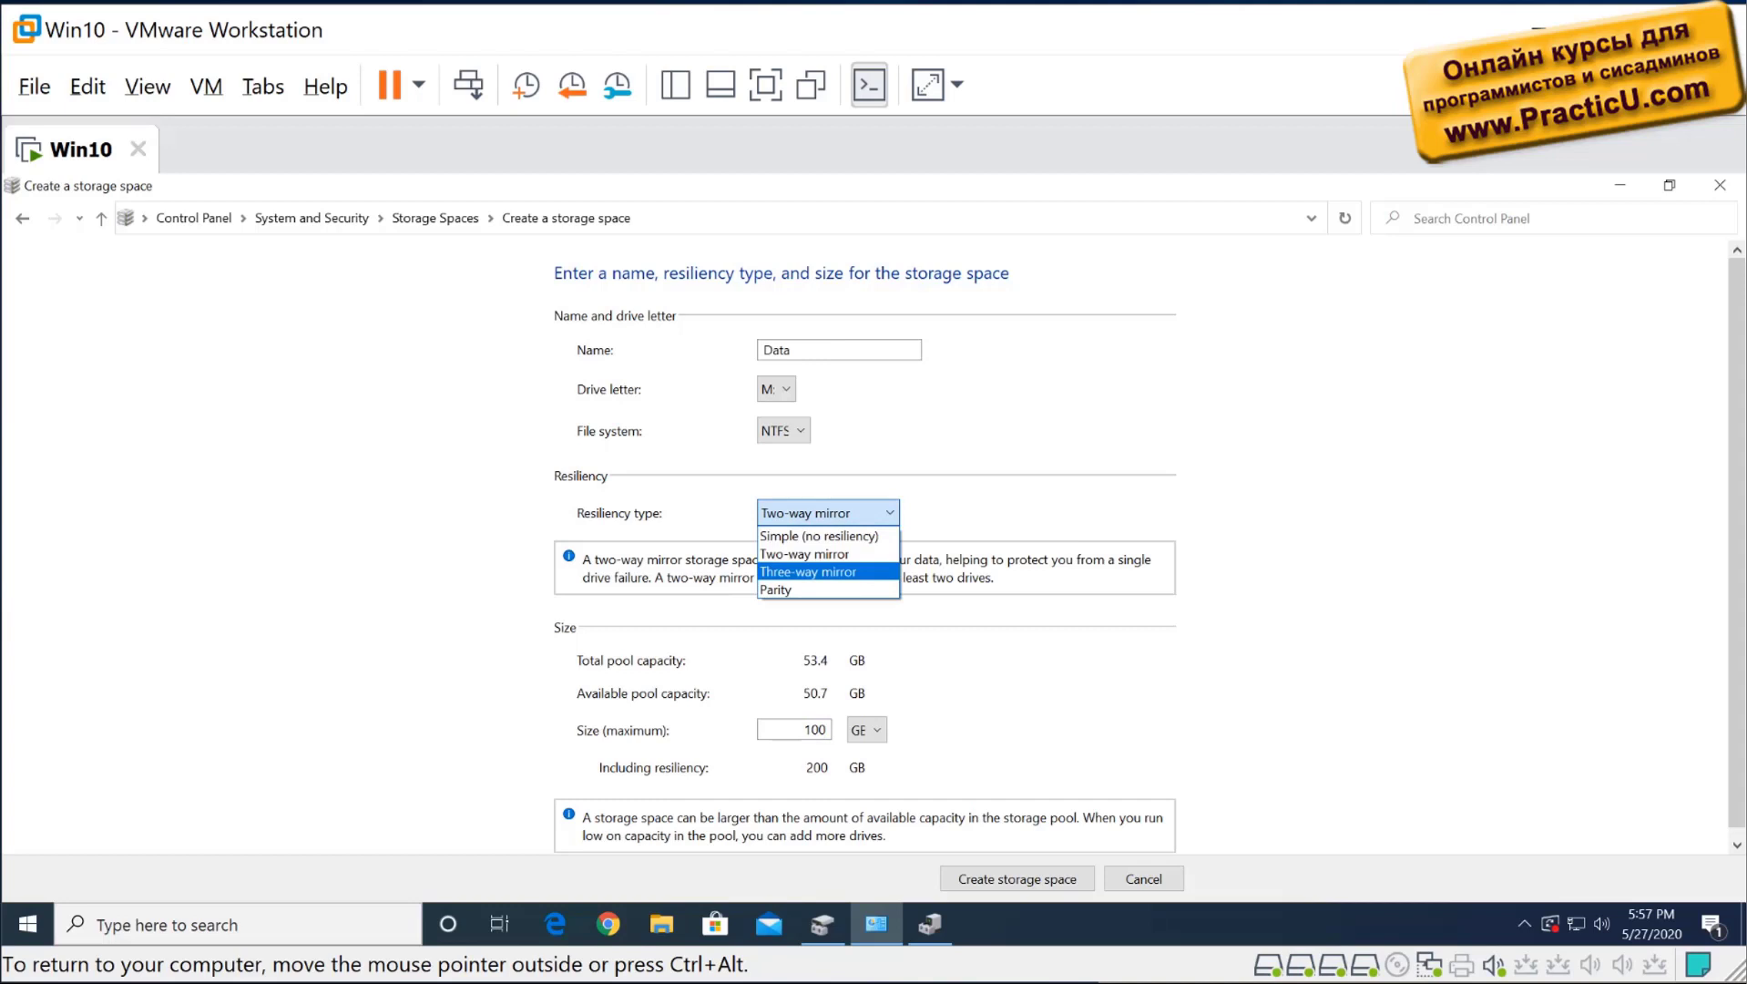
key("Return")
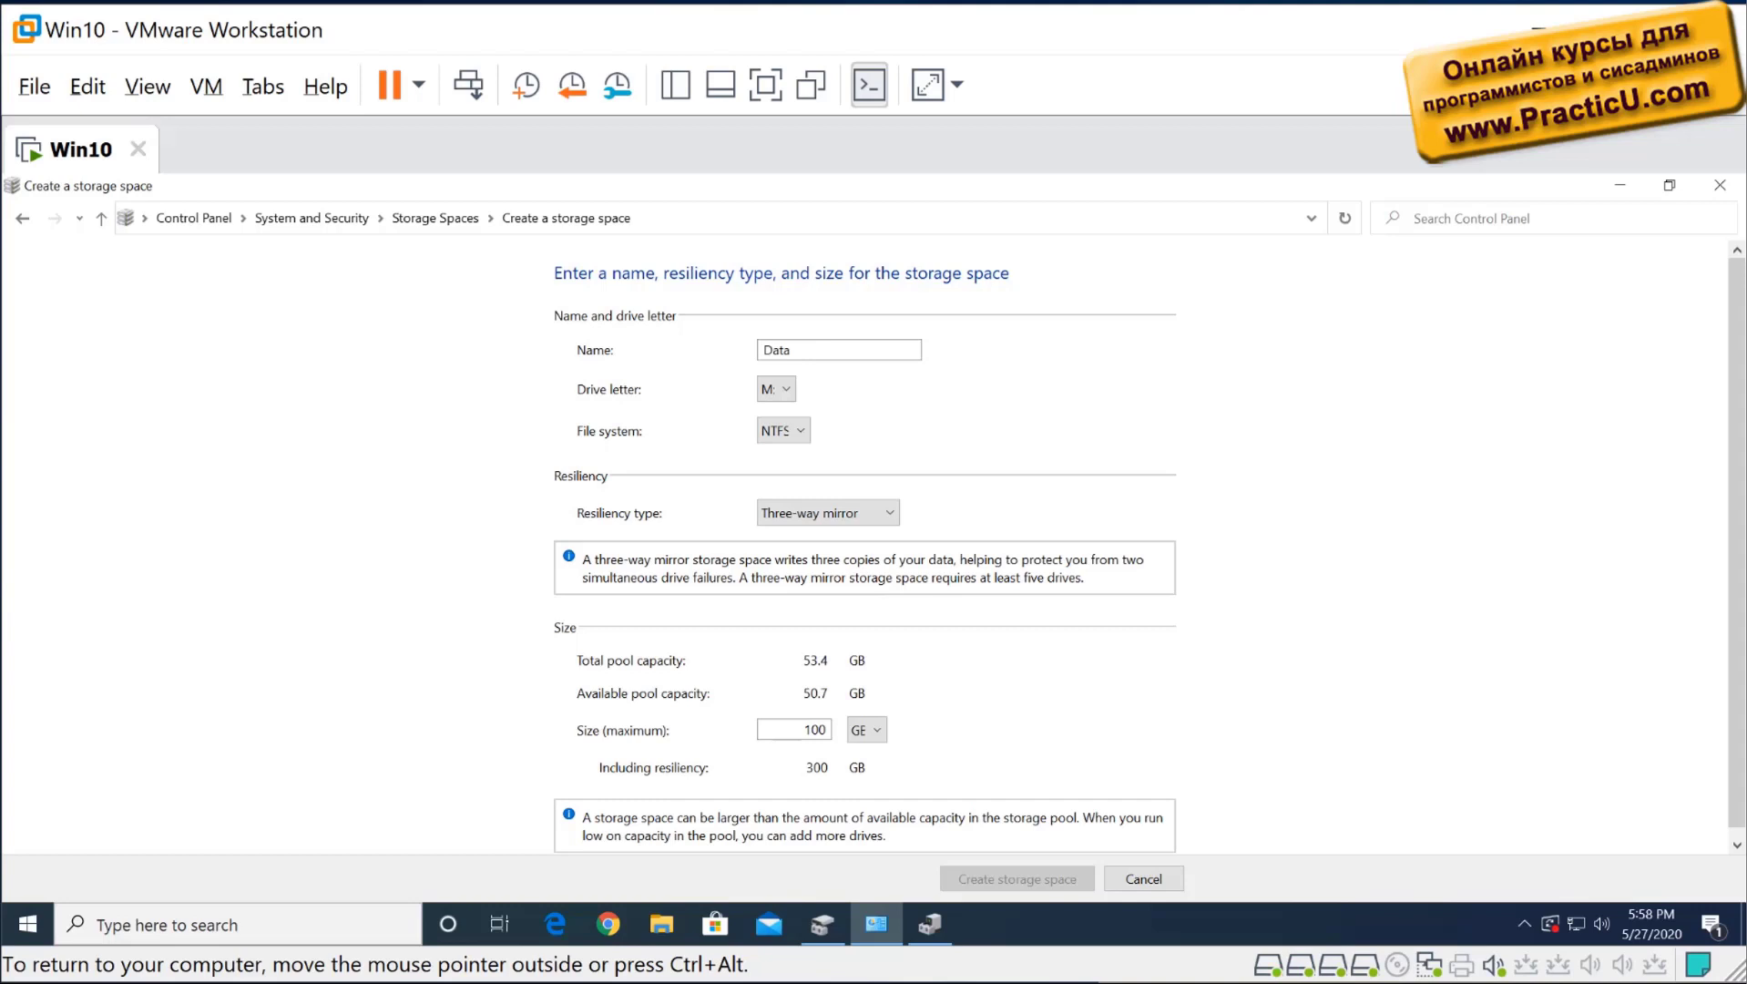
key("Down")
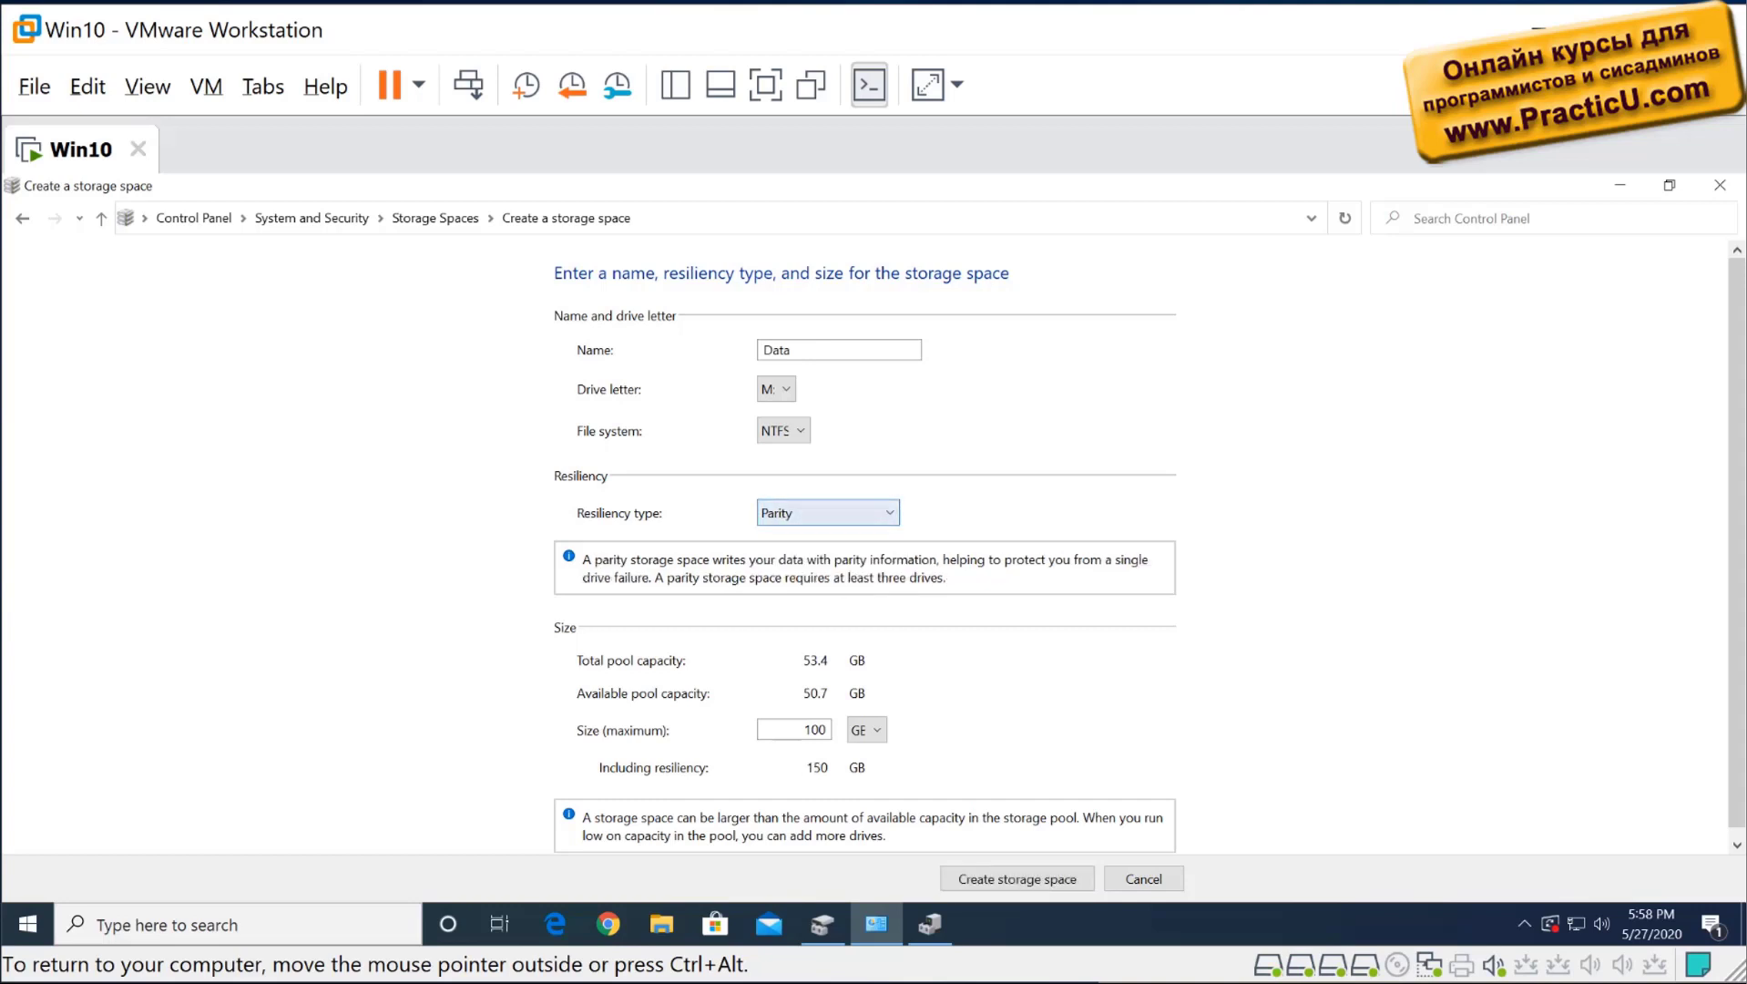
- Compare the Three-way mirror and Two-way mirror resiliency types for the Data space, leaving Three-way mirror selected
left_click(827, 512)
left_click(806, 570)
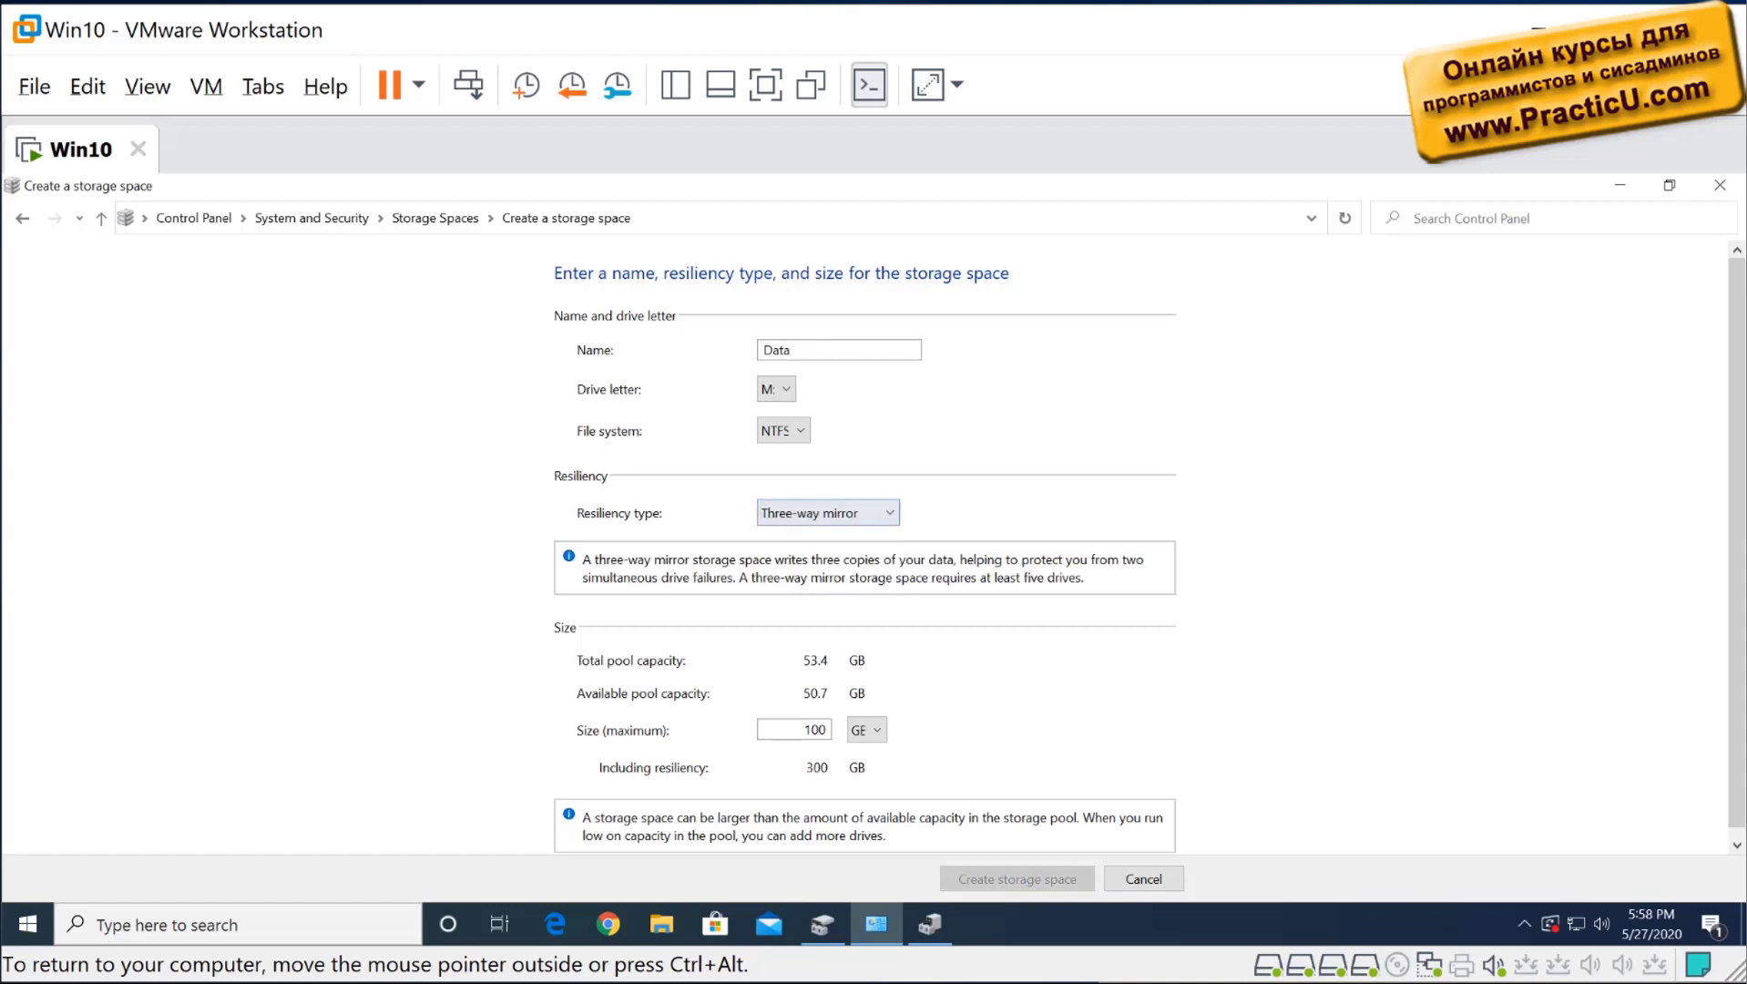
left_click(827, 512)
left_click(806, 550)
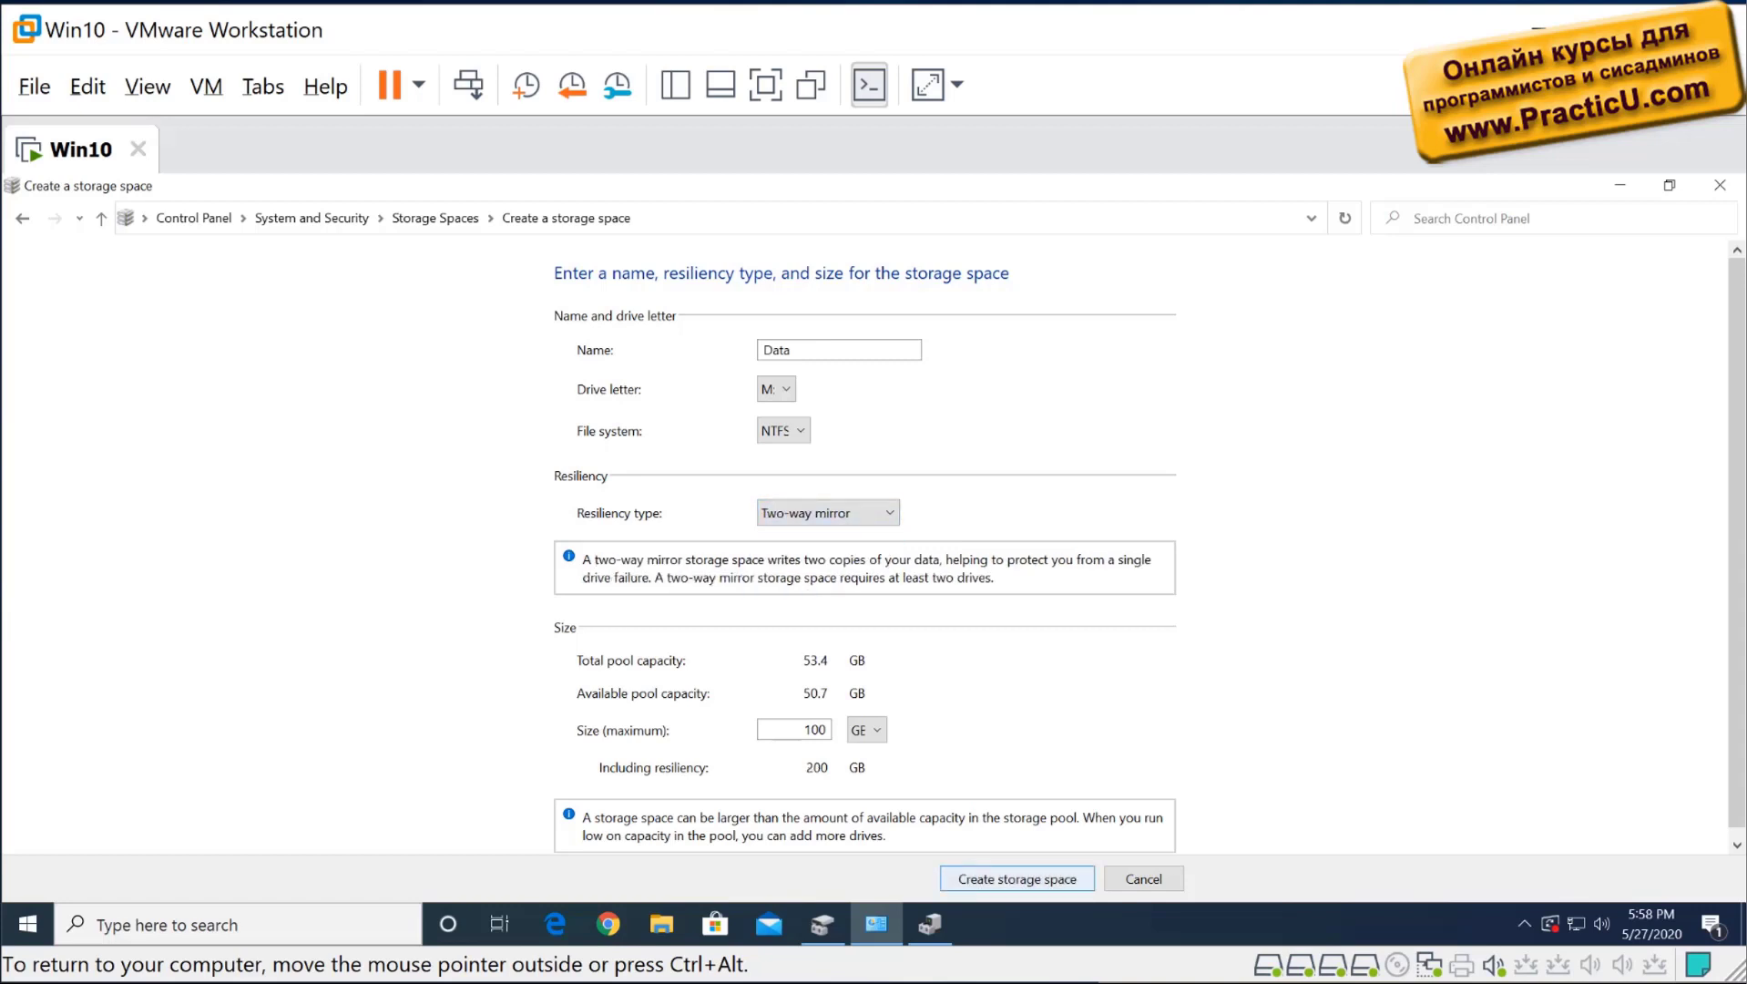
left_click(827, 512)
left_click(806, 570)
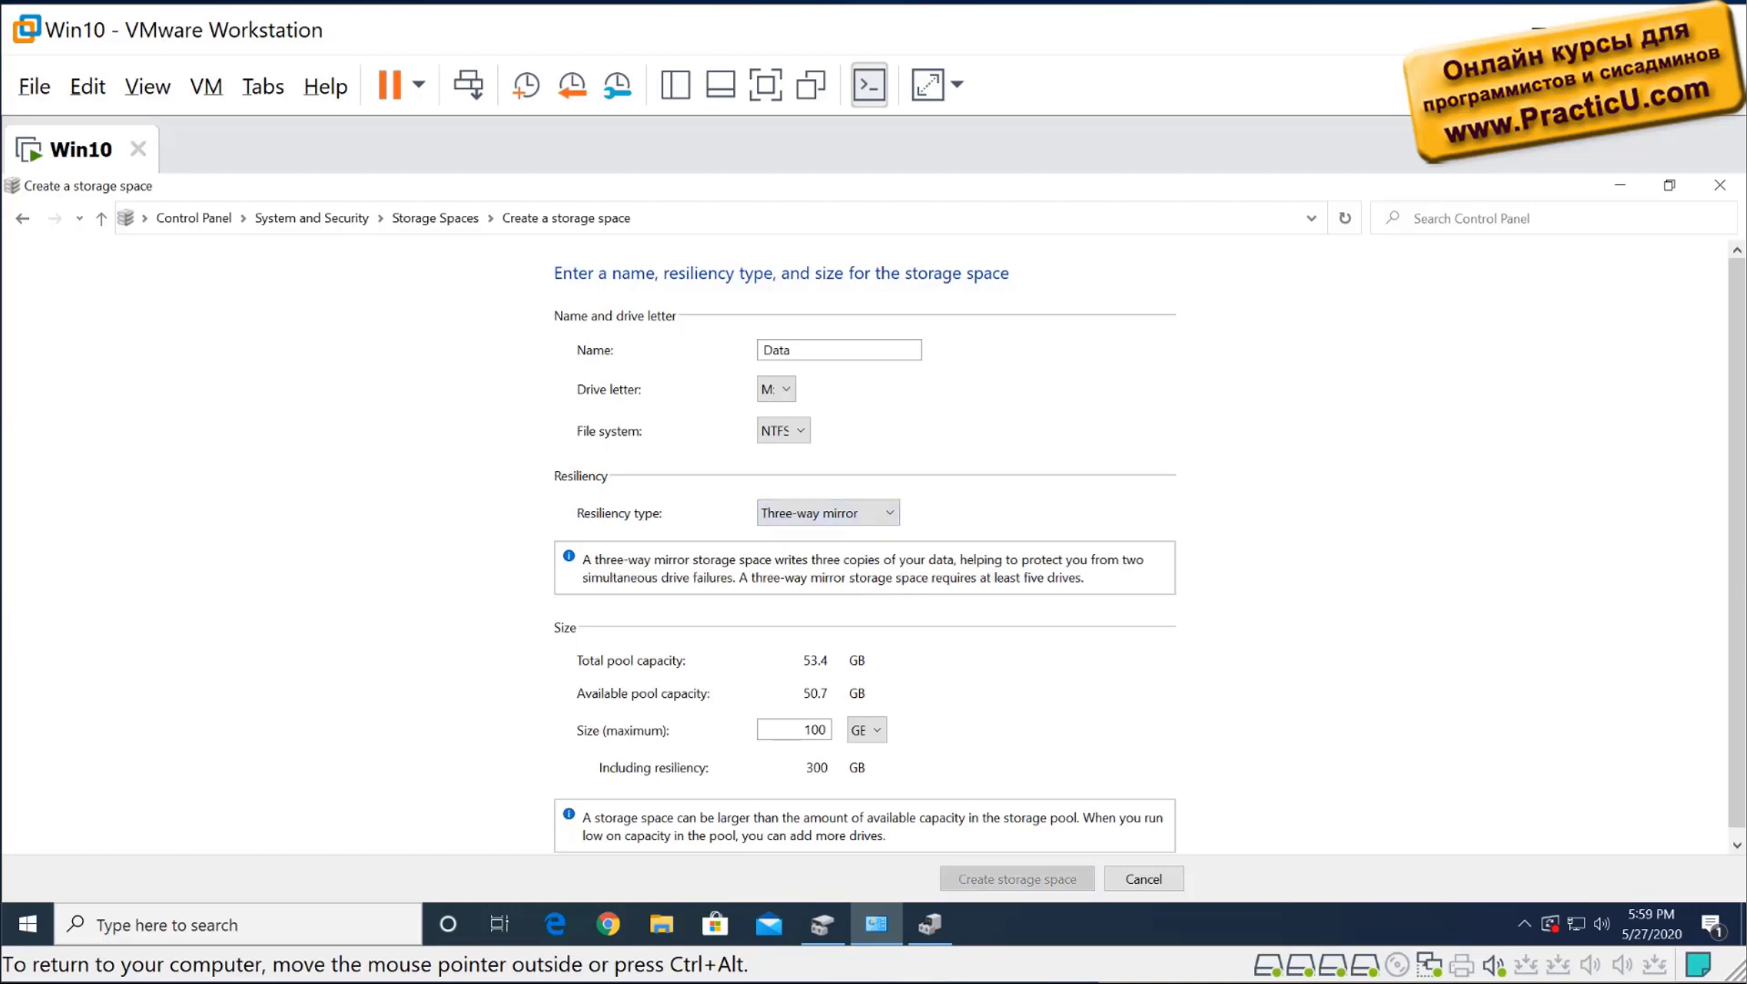